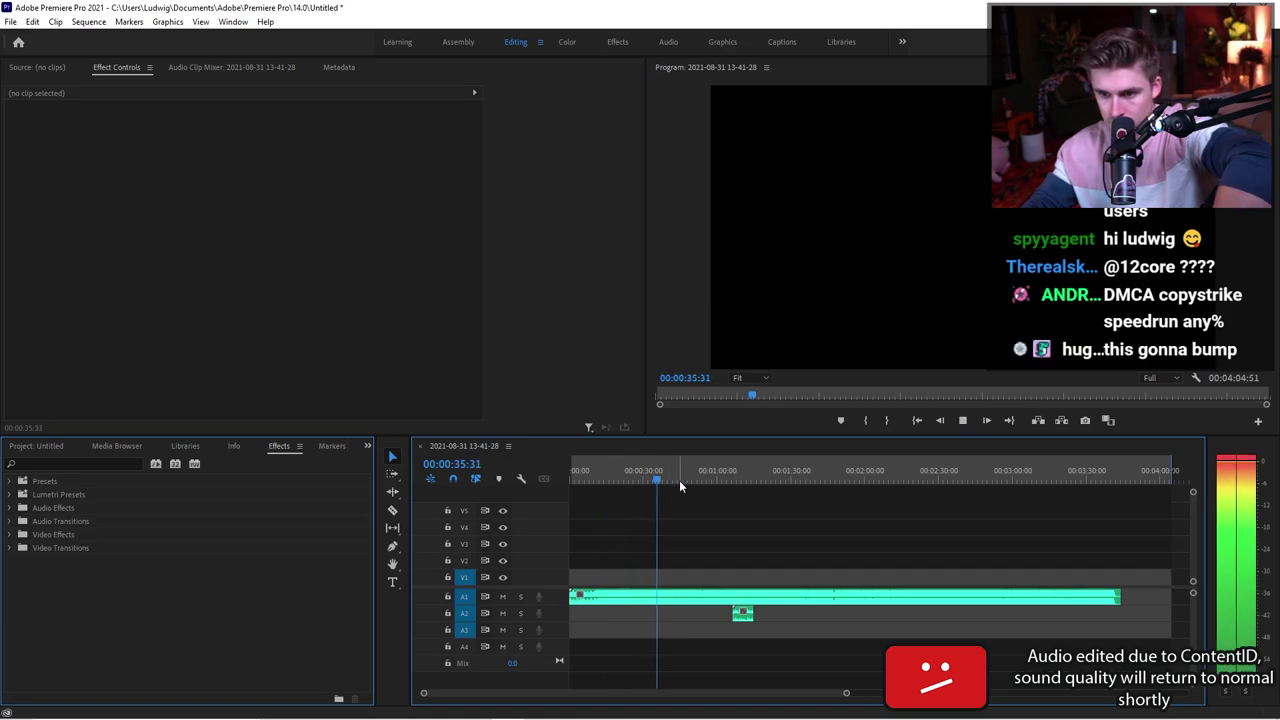
Play the music around the one-minute mark and split the A1 music clip at 00:01:01:14.
left_click_drag(680, 480, 714, 480)
key("space")
scroll(716, 578, "up", 10)
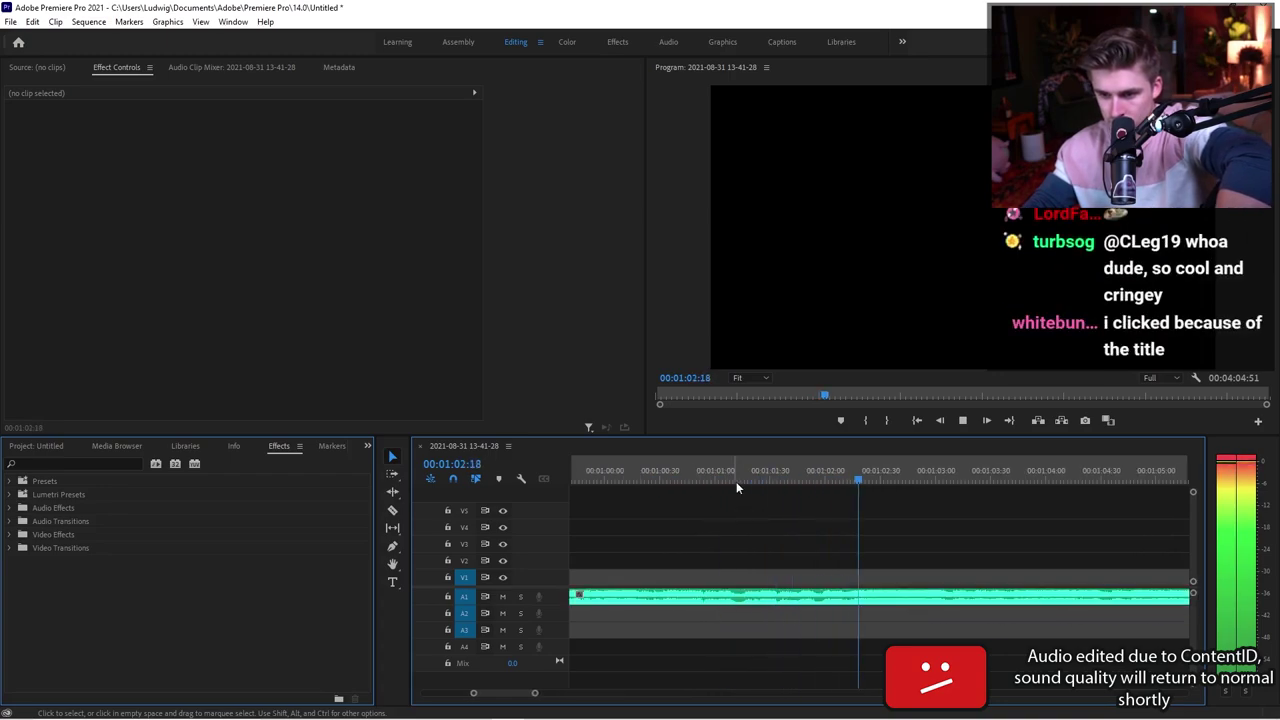
left_click(740, 481)
left_click(743, 594)
key("v")
scroll(710, 619, "down", 8)
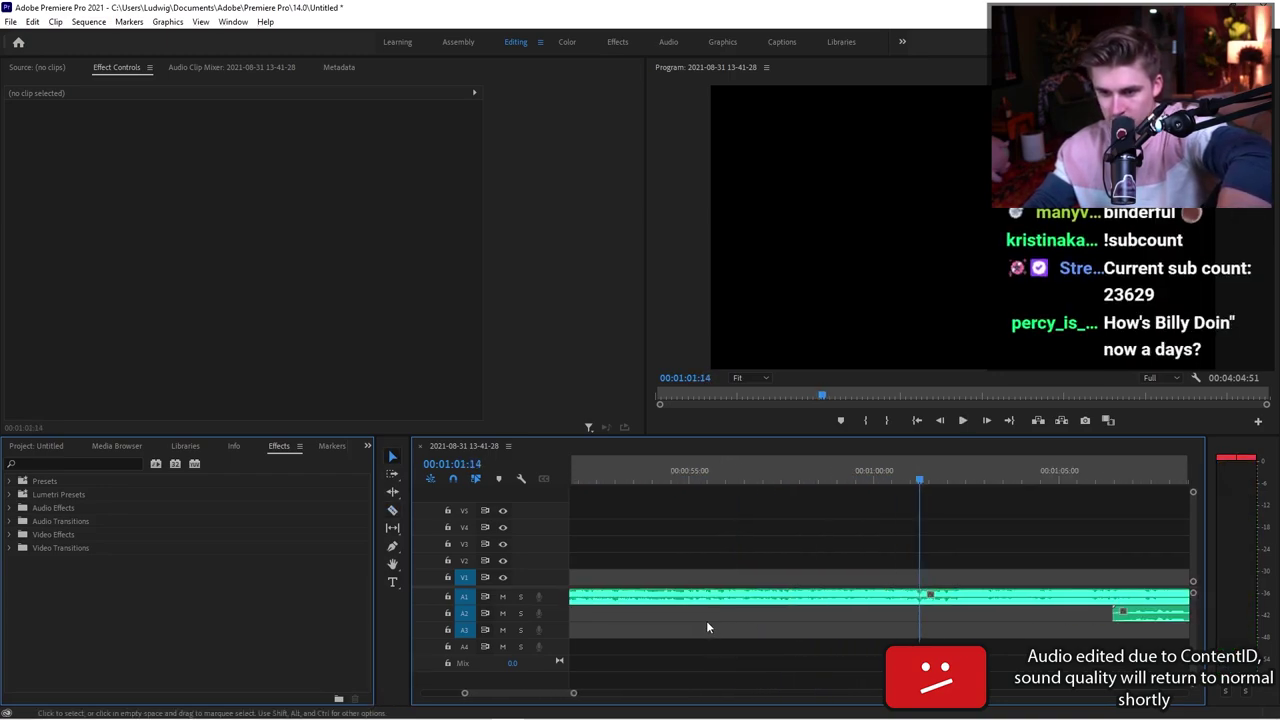
Split the A1 music clip again about ten seconds before the 00:01:01:14 cut.
key("c")
key("v")
key("-")
key("-")
key("-")
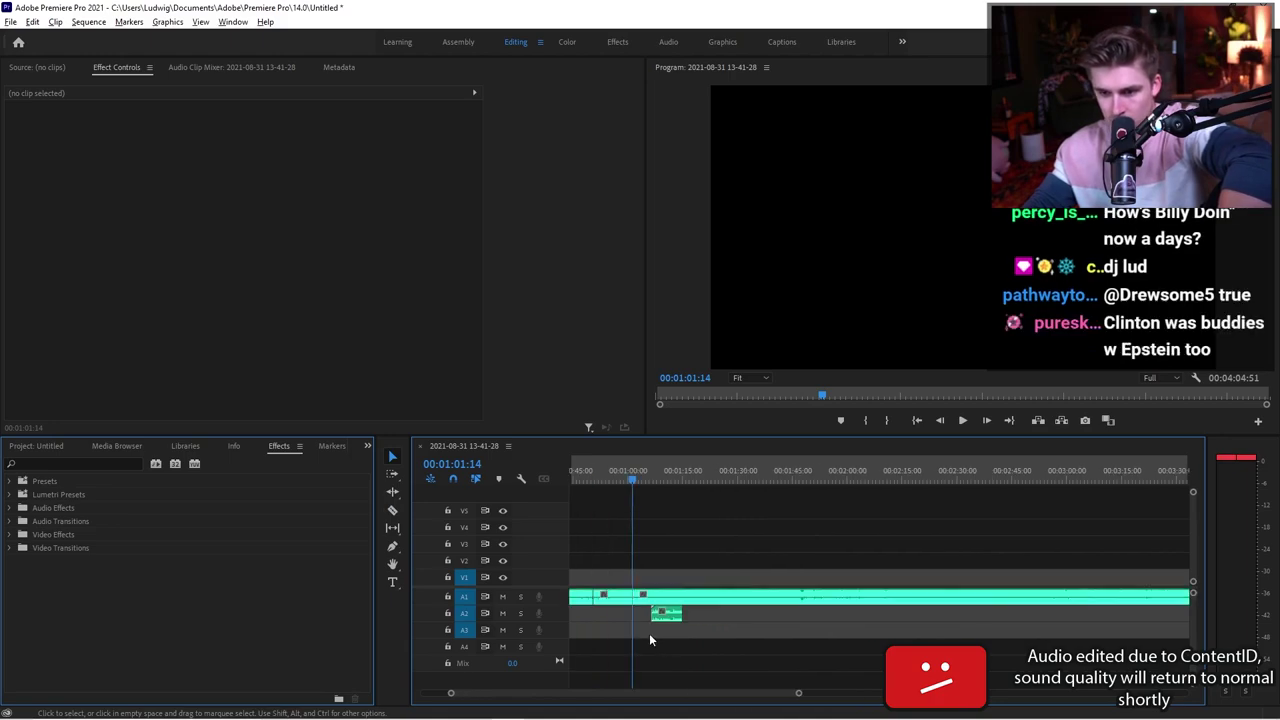
Delete the A1 music before the earlier cut and close the gap so the remaining clips start at the beginning of the sequence.
left_click(680, 597)
key("Delete")
left_click(704, 603)
key("Delete")
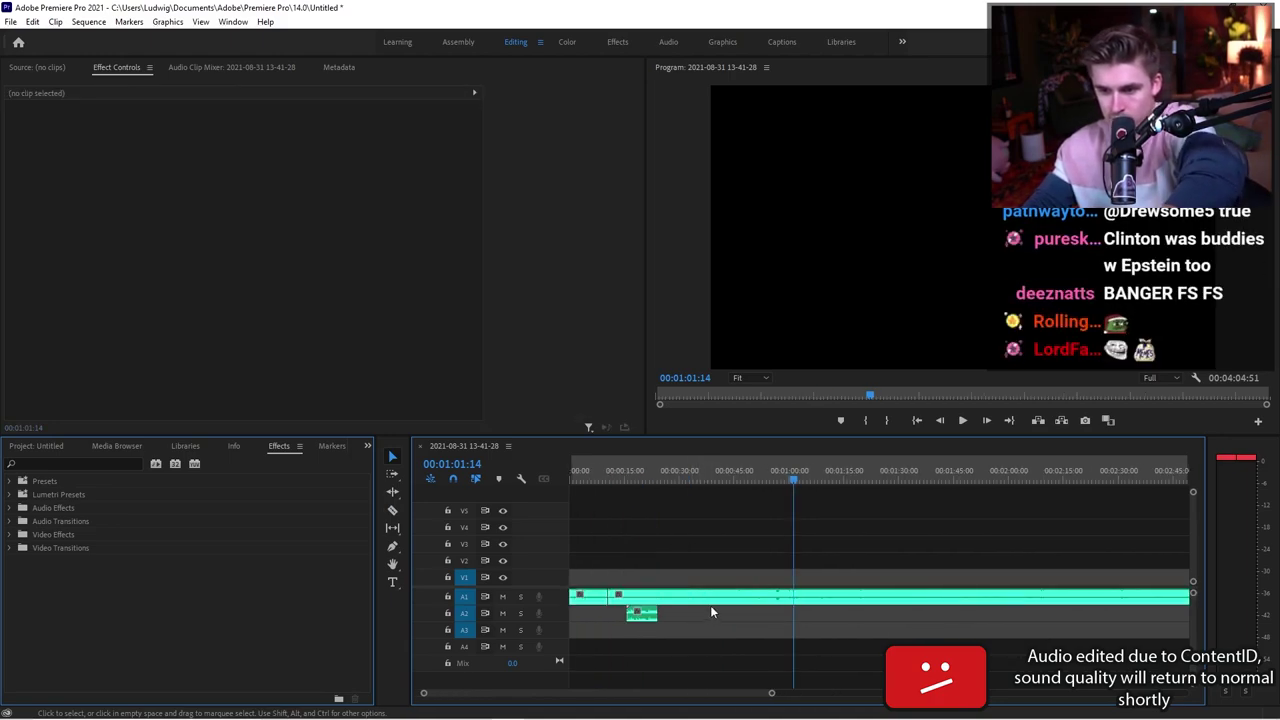
Split the A1 music at the end of the A2 Bill Clinton clip and delete the music after that point.
left_click(657, 597)
key("v")
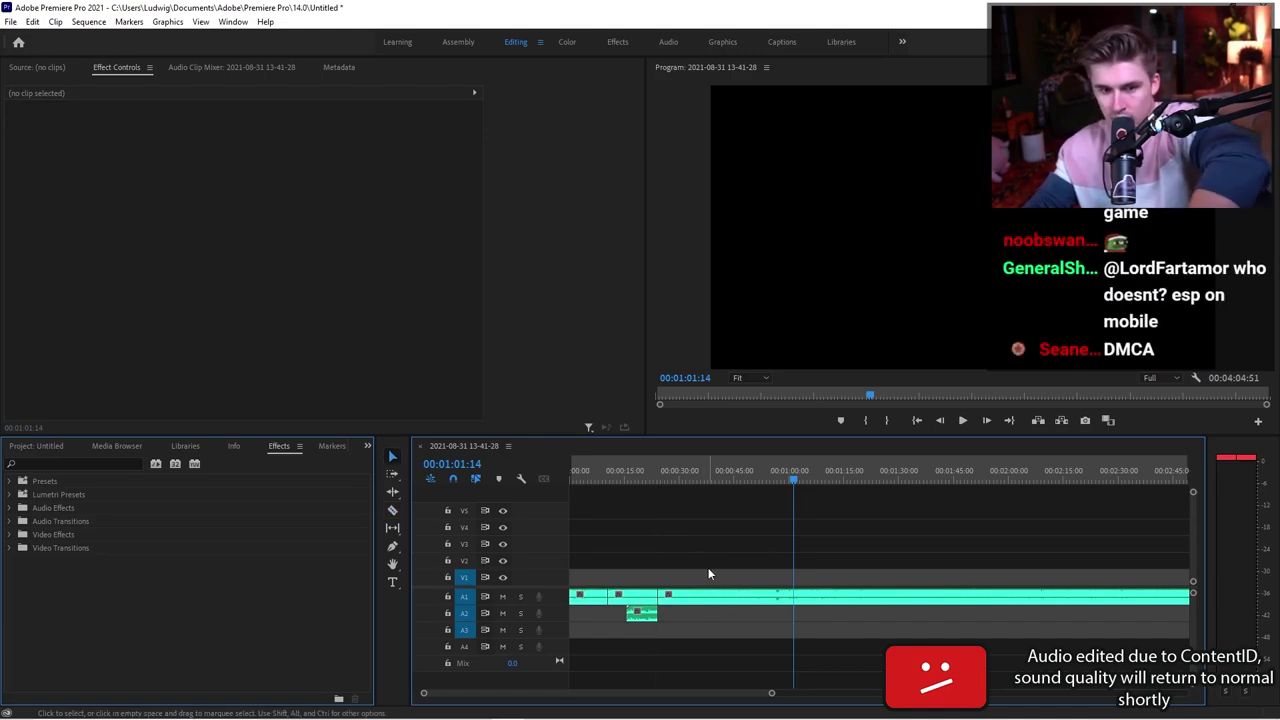
key("b")
left_click(705, 597)
key("Delete")
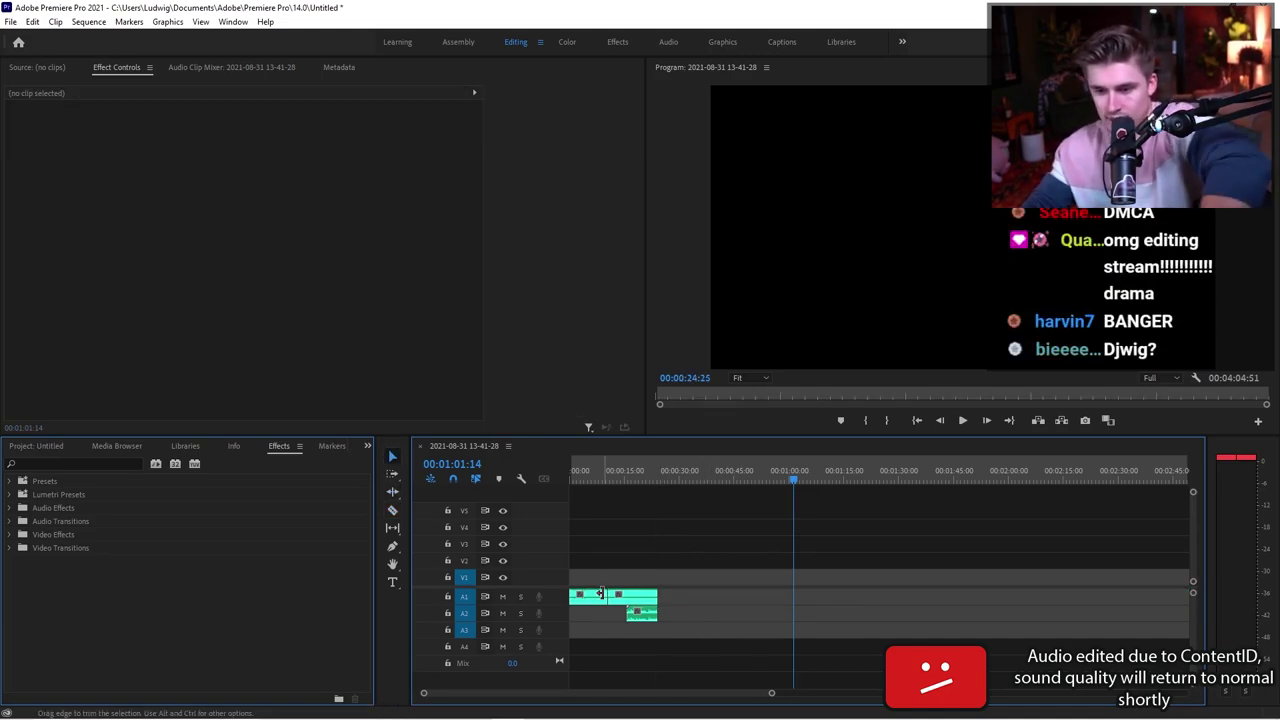
Shift the second music clip to start at about 00:00:20 and place the Bill Clinton clip on A1 directly after the first music clip.
scroll(634, 605, "up", 4)
key("space")
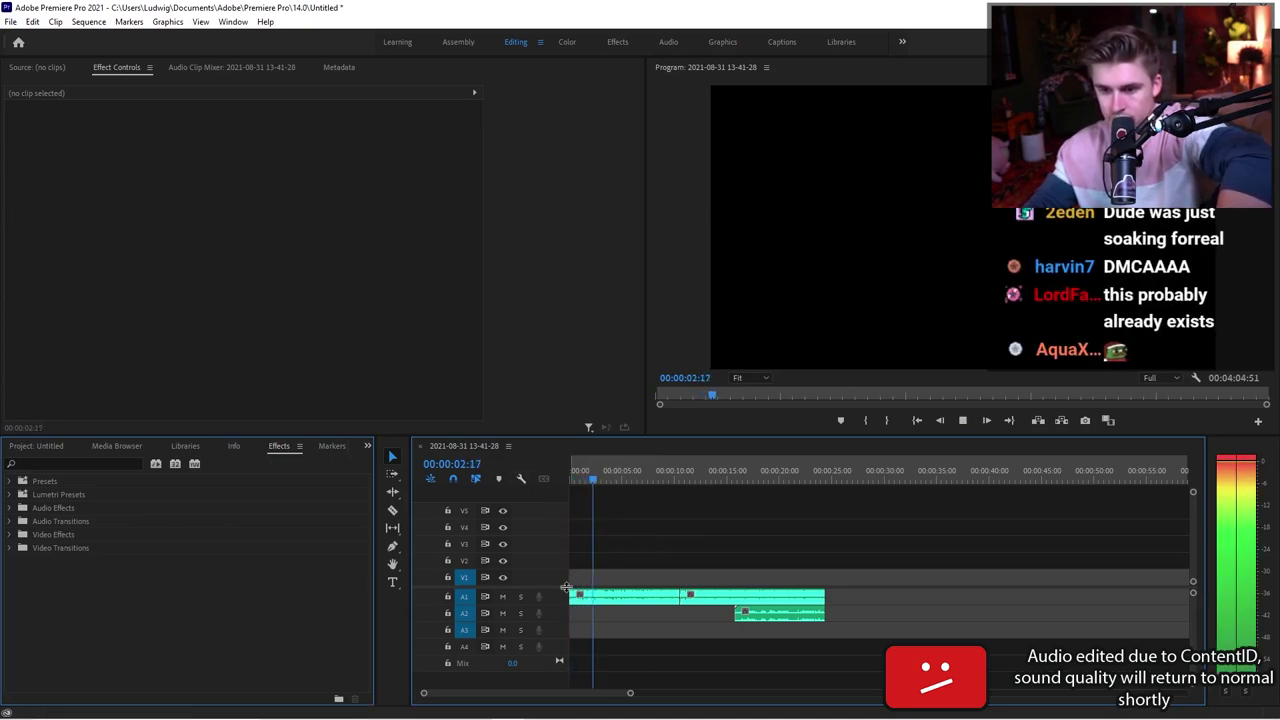
scroll(578, 608, "up", 3)
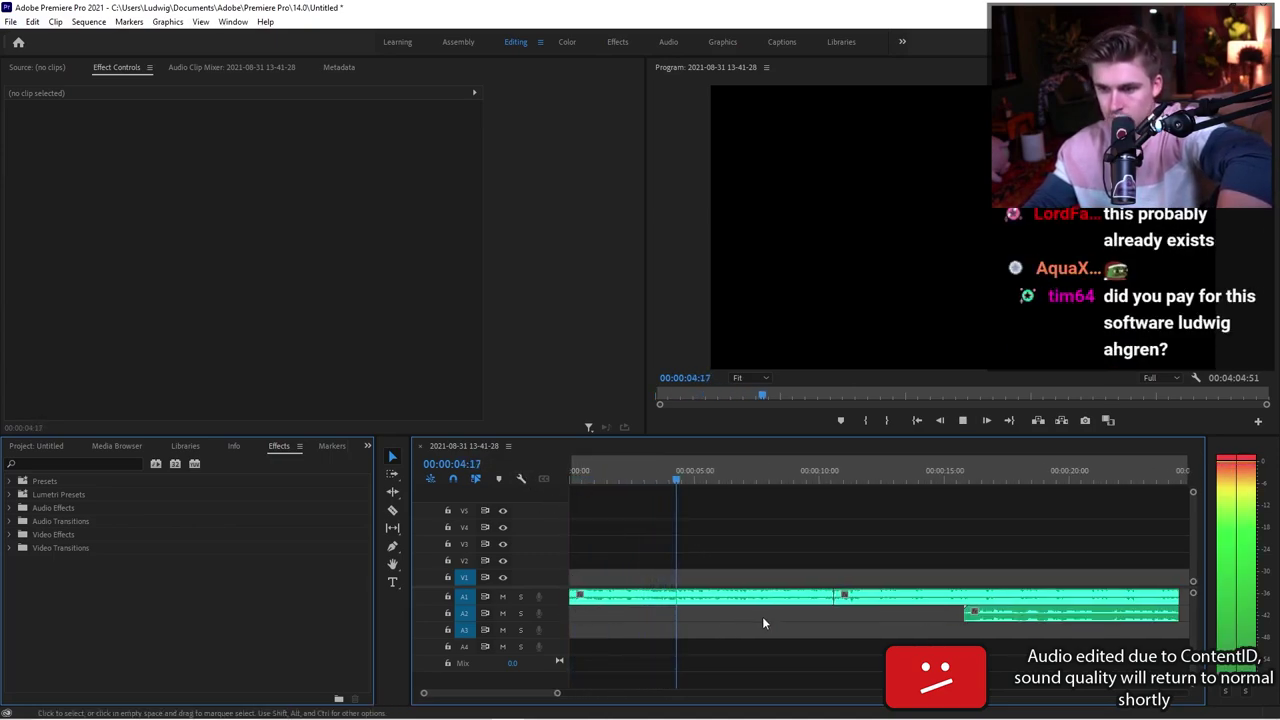
scroll(945, 614, "down", 3)
left_click_drag(750, 597, 686, 605)
scroll(705, 613, "up", 3)
key("space")
key("space")
scroll(690, 610, "up", 2)
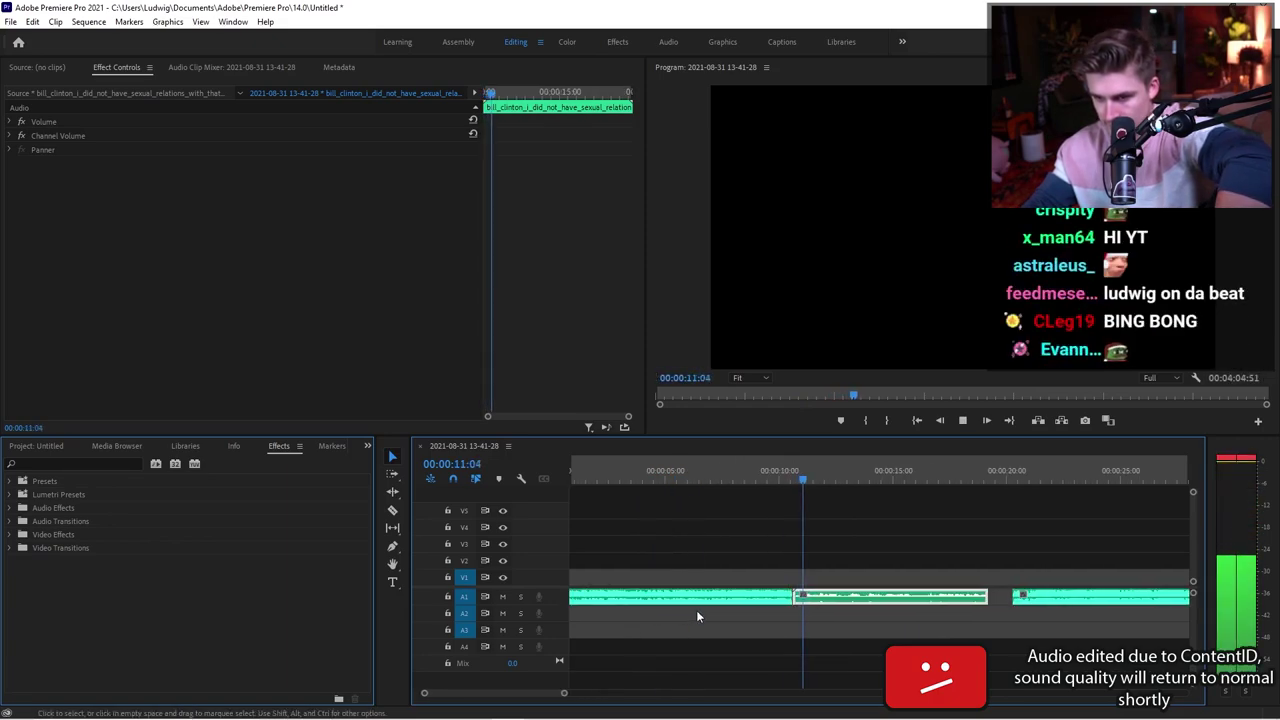
Move the Bill Clinton clip about one second later on A1, leaving a gap after the first music clip.
scroll(796, 590, "up", 2)
key("space")
scroll(850, 548, "up", 2)
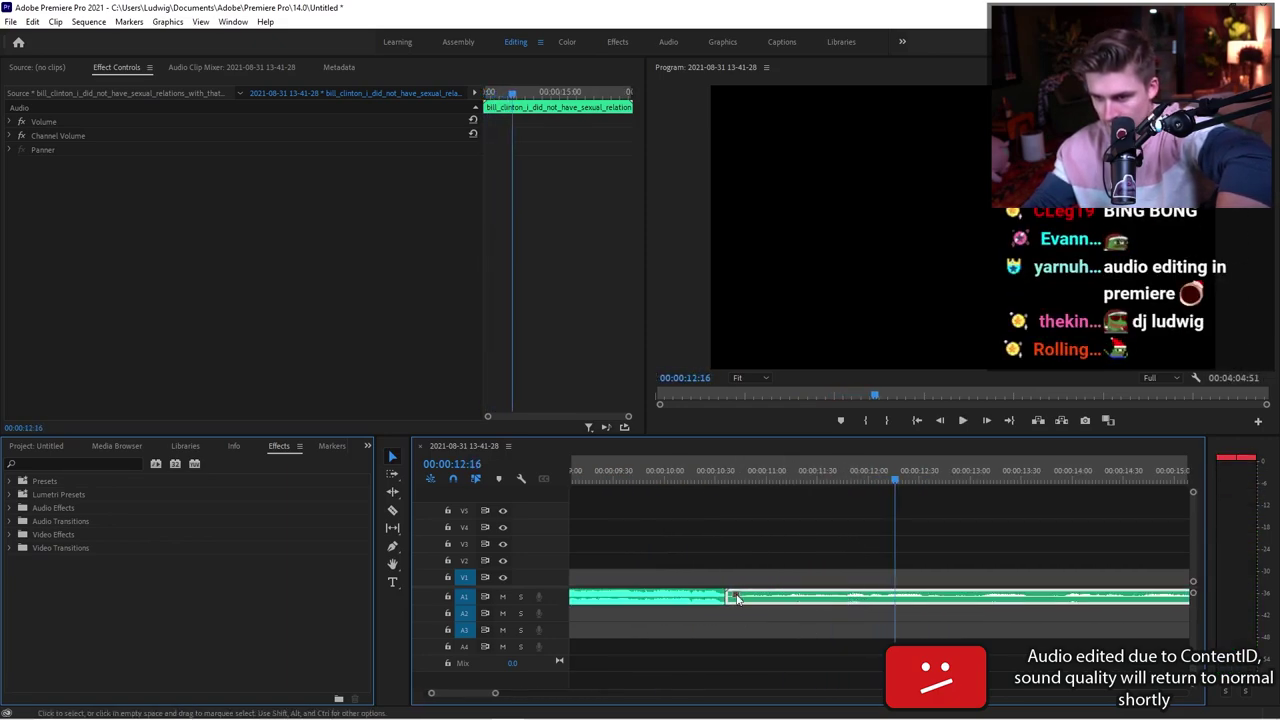
left_click_drag(731, 596, 828, 597)
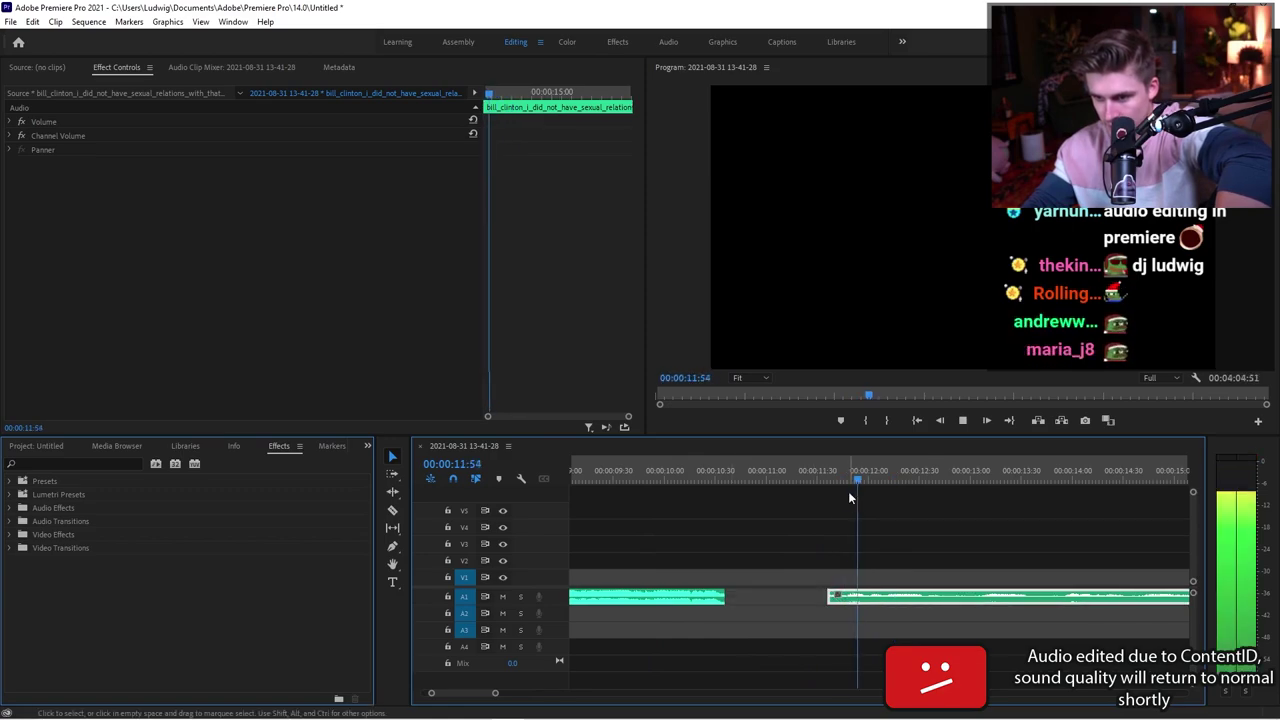
scroll(827, 612, "down", 2)
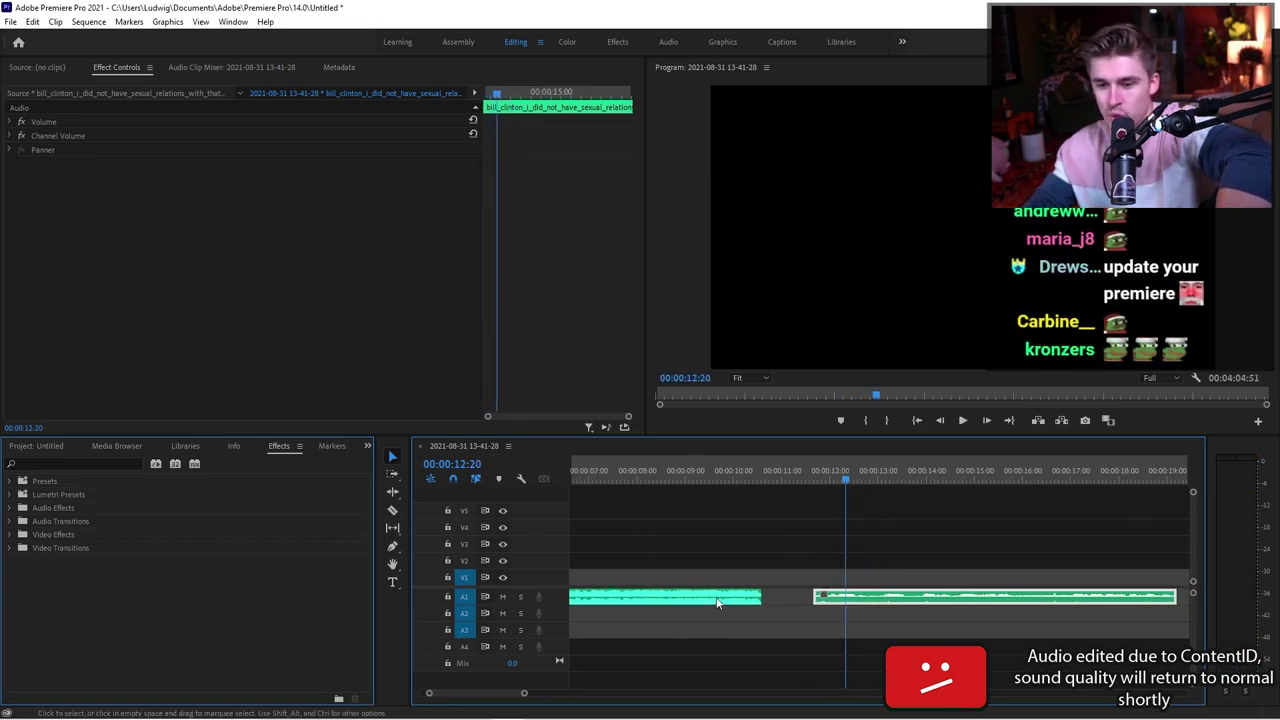
Play the end of the first music clip on A1 to find the cut point and split it at 00:00:09:57.
scroll(738, 605, "up", 2)
left_click(826, 471)
key("space")
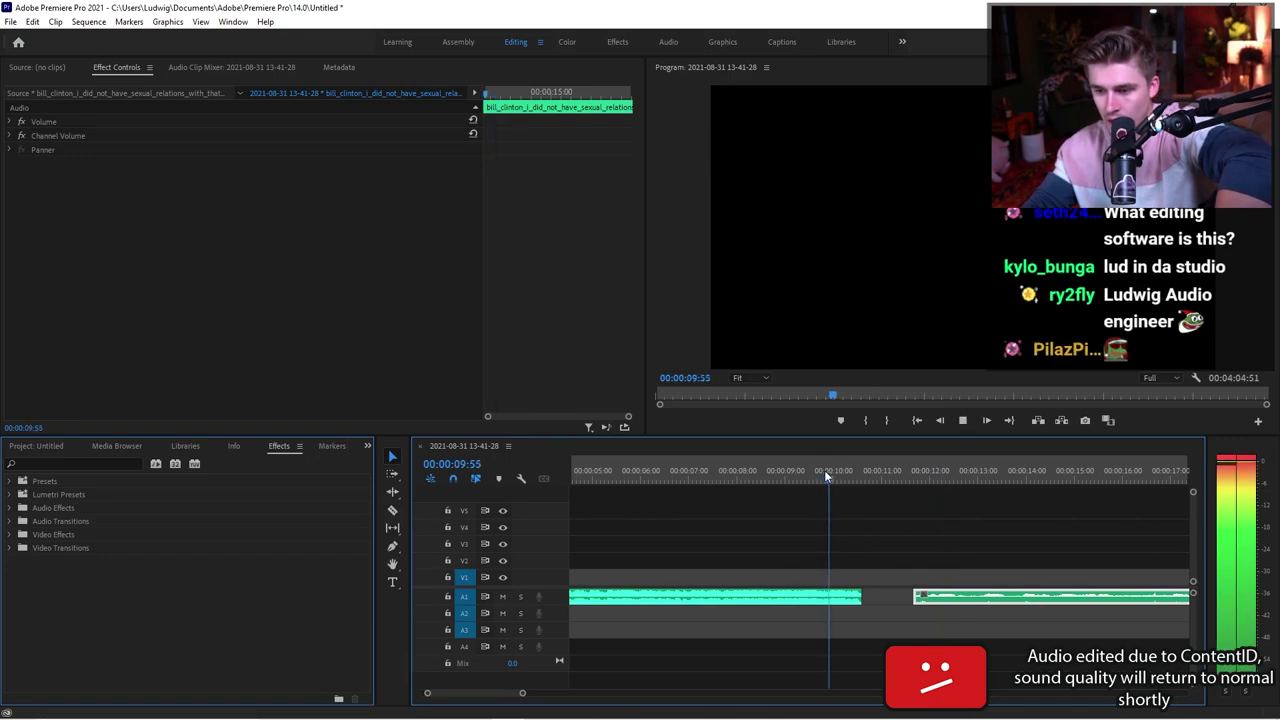
key("space")
left_click(830, 467)
scroll(891, 562, "down", 5)
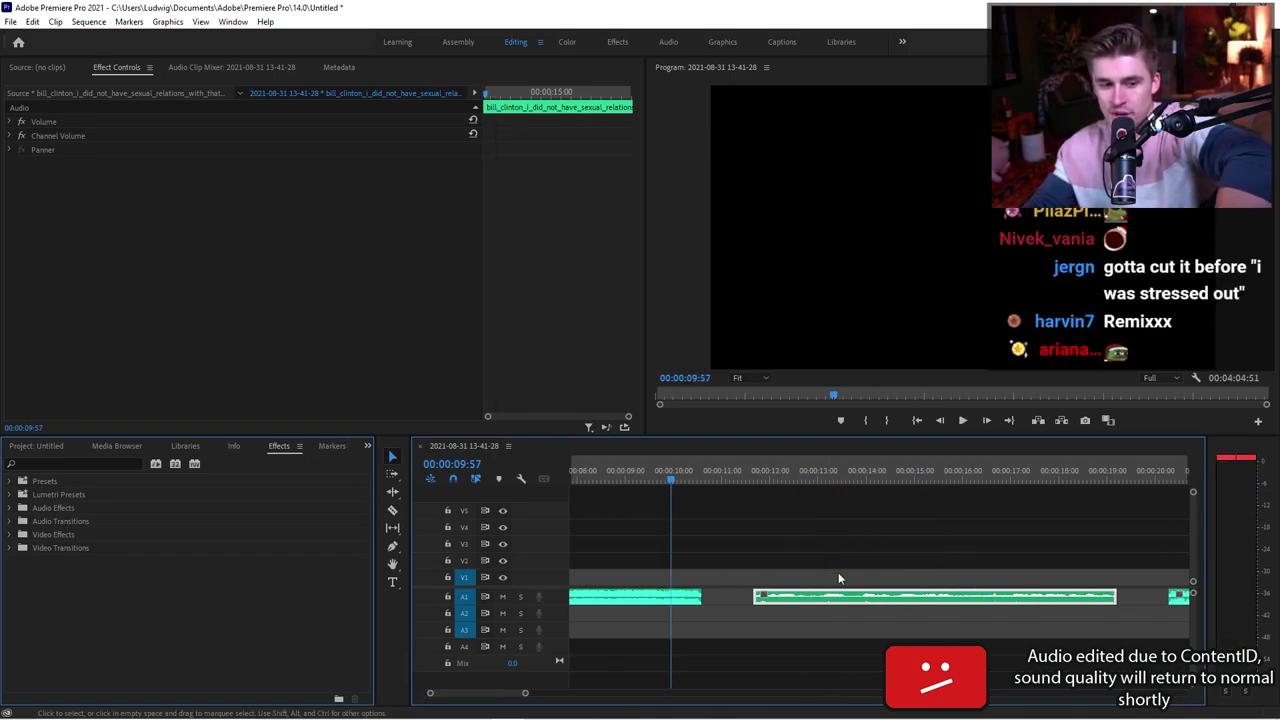
scroll(692, 607, "up", 4)
scroll(690, 608, "down", 1)
scroll(689, 610, "up", 1)
scroll(688, 611, "up", 1)
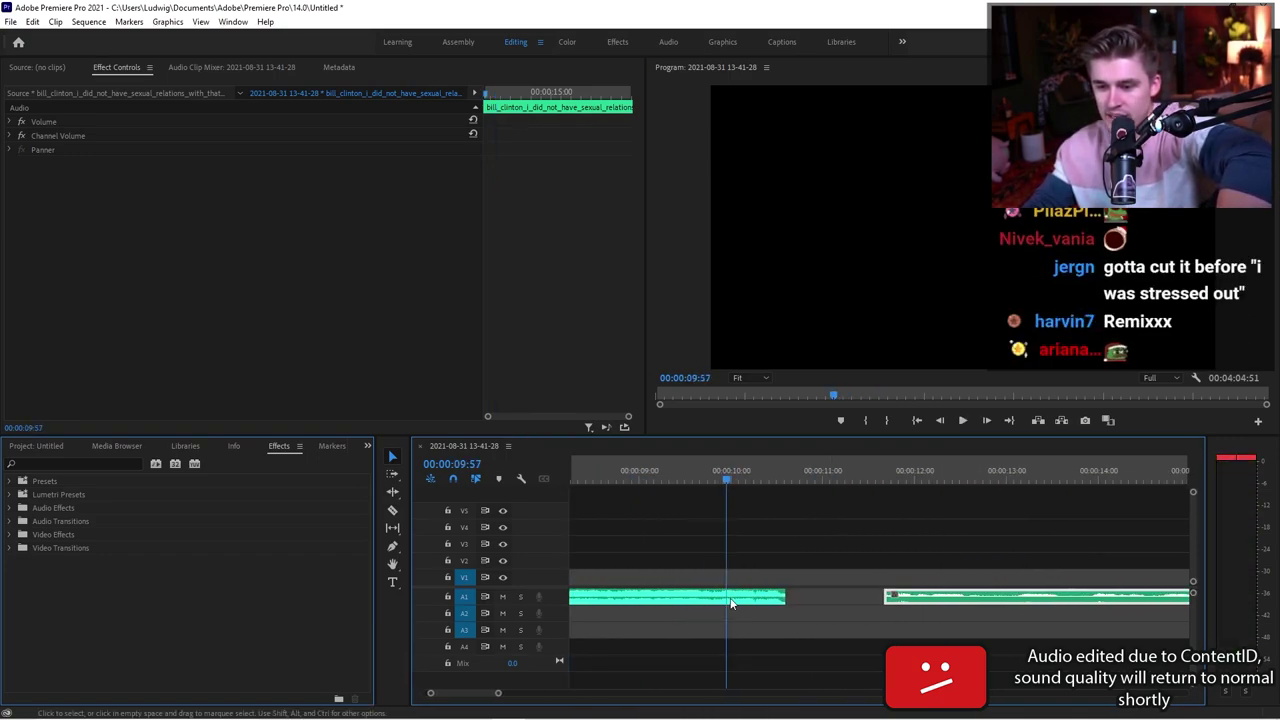
key("c")
scroll(729, 603, "down", 5)
left_click(728, 600)
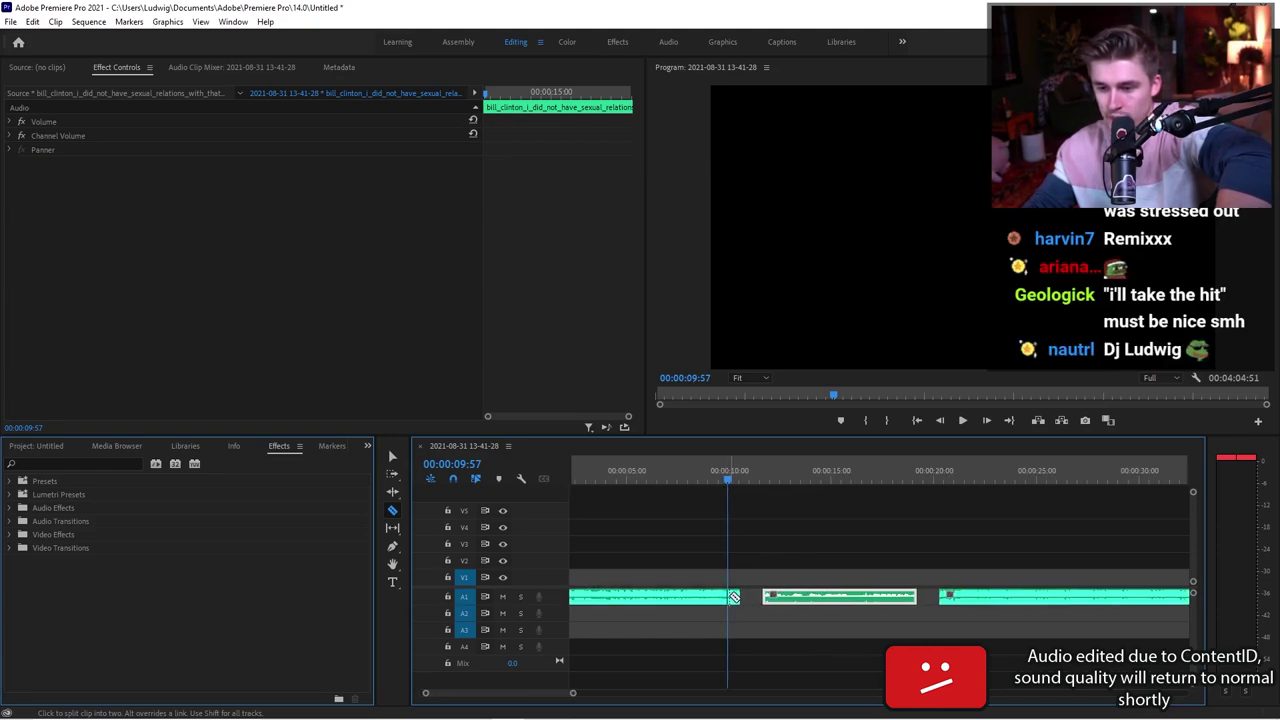
Move the short piece cut from the end of the first music clip to directly before the second music clip on A1.
key("v")
left_click_drag(736, 600, 929, 604)
scroll(832, 639, "up", 4)
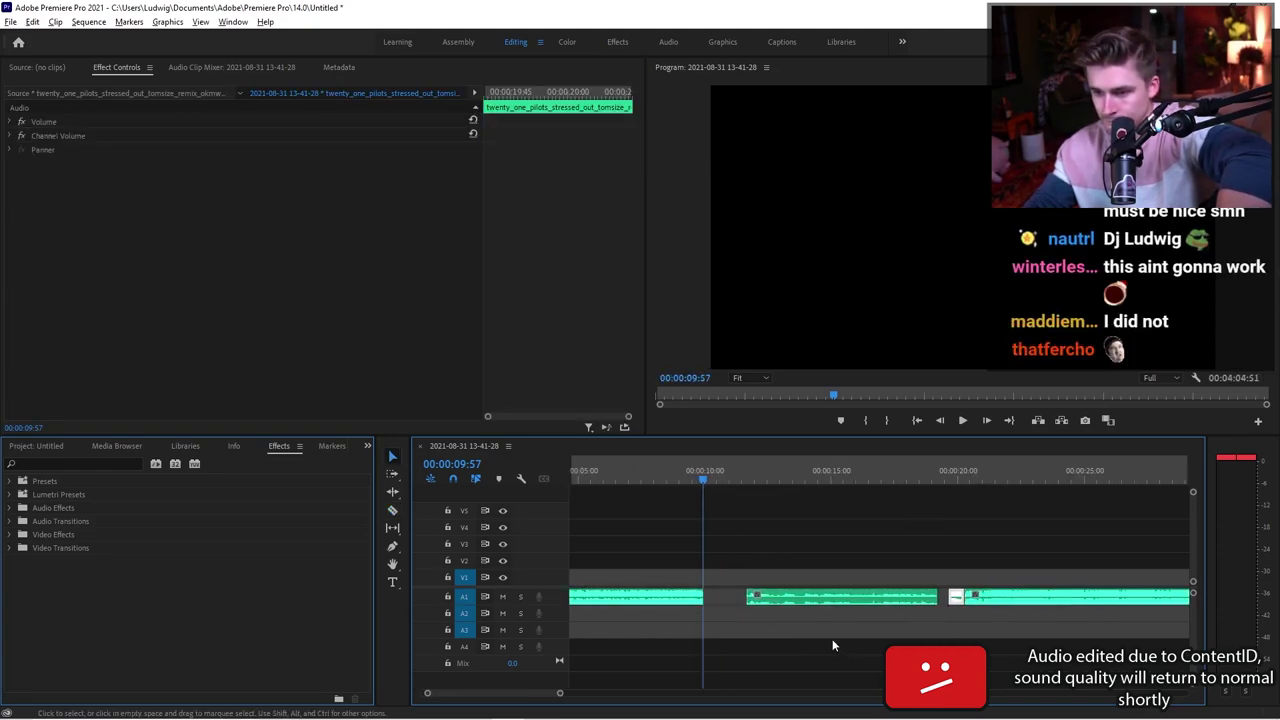
Move the Bill Clinton clip on A1 to start at 00:00:09:57 against the first music clip, and enlarge the audio tracks to show waveforms.
scroll(760, 603, "up", 2)
left_click_drag(841, 600, 756, 618)
key("=")
scroll(537, 593, "up", 3)
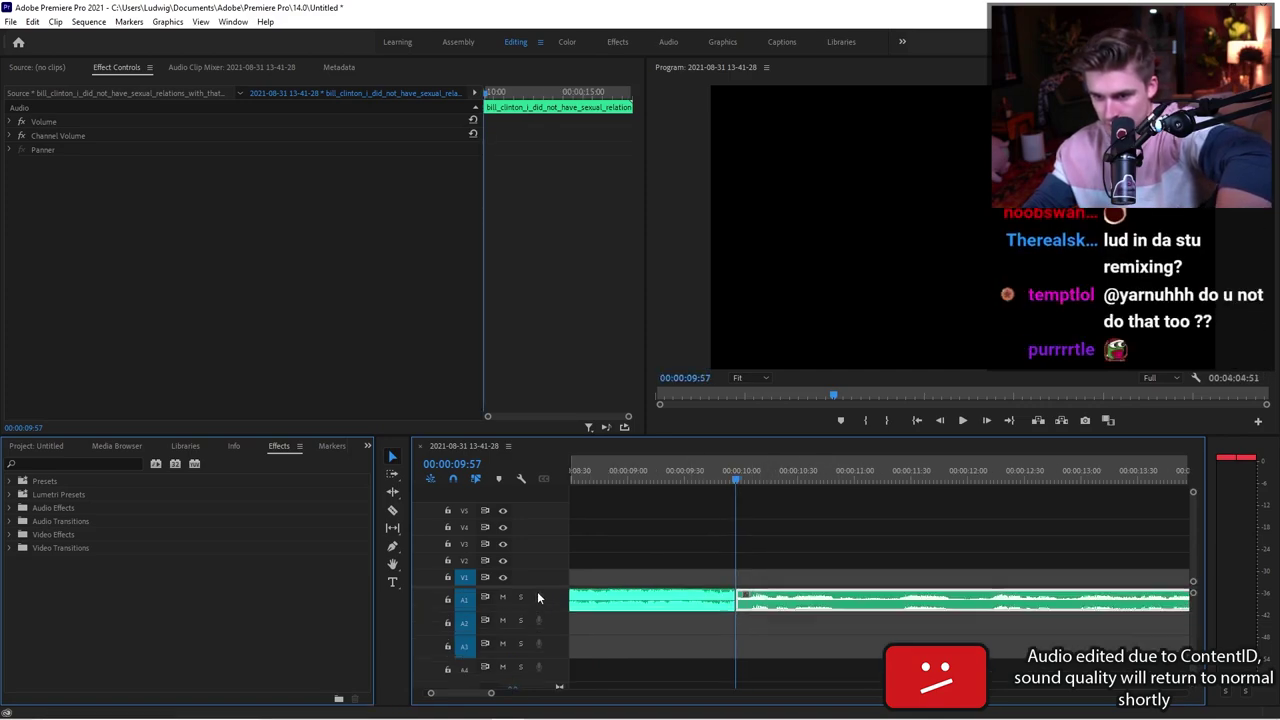
key("minus")
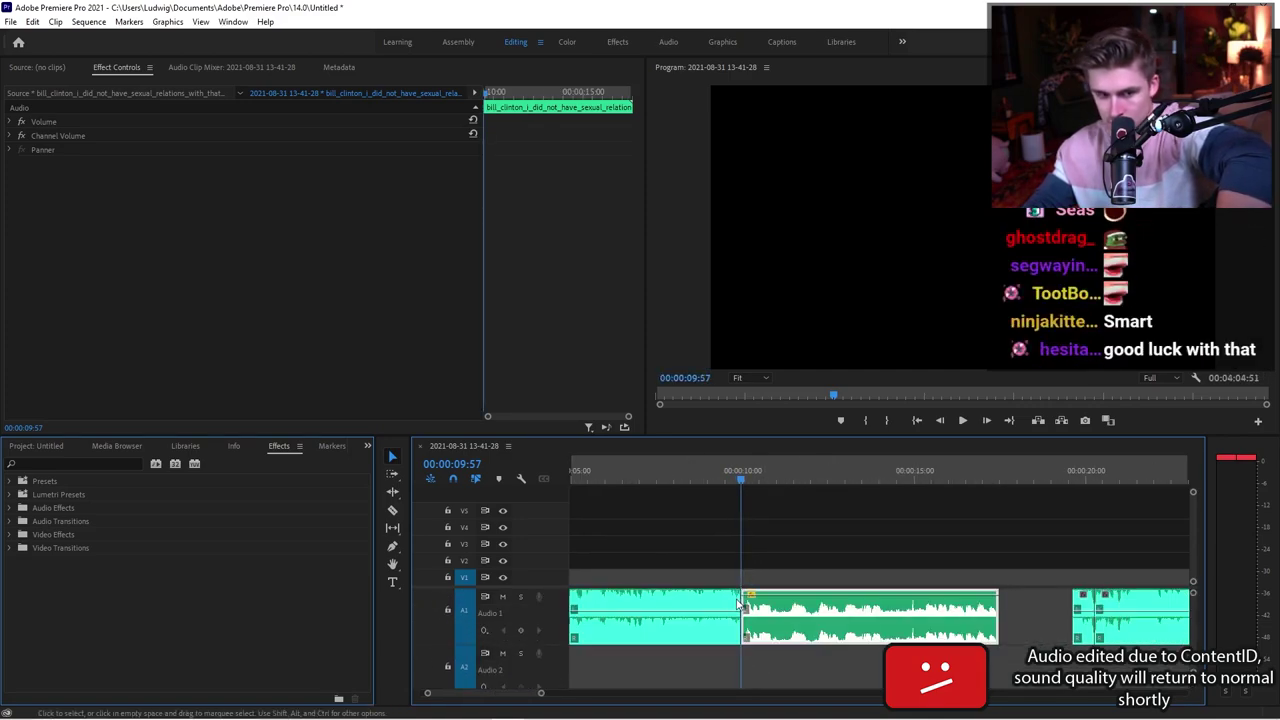
Play the Bill Clinton clip and split it at about 00:00:14.
key("space")
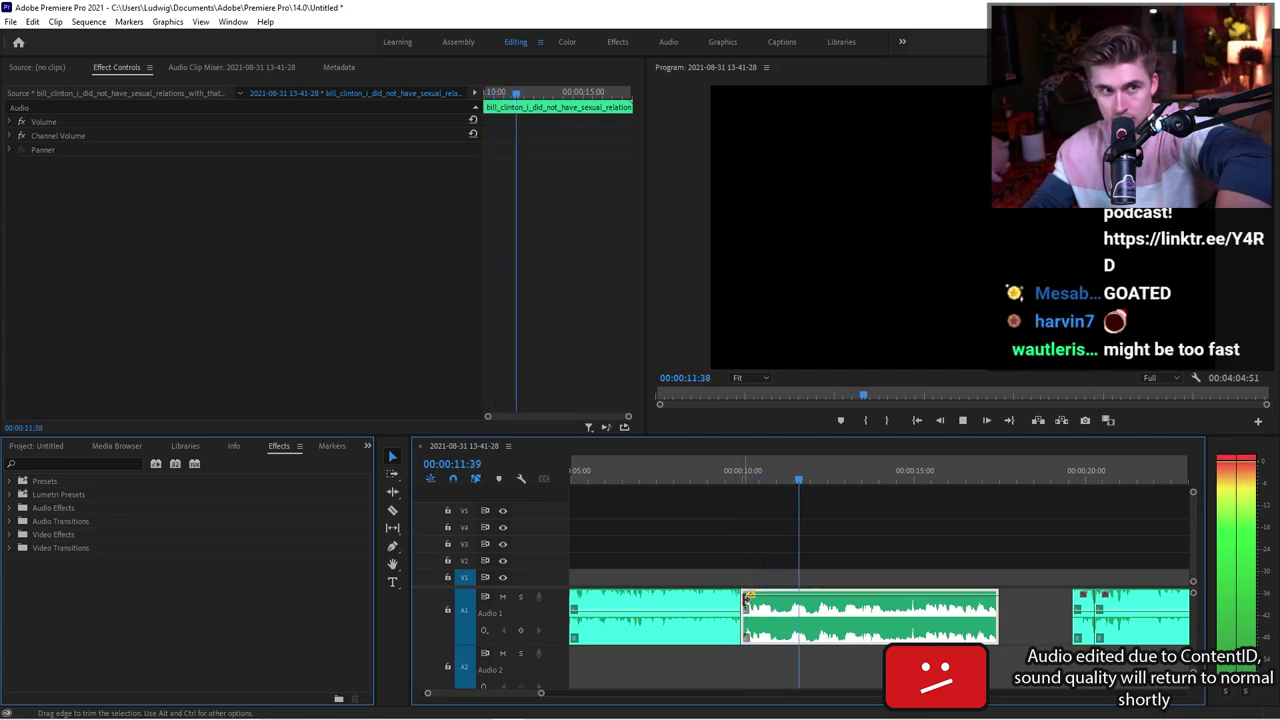
scroll(736, 603, "down", 7)
scroll(754, 611, "down", 1)
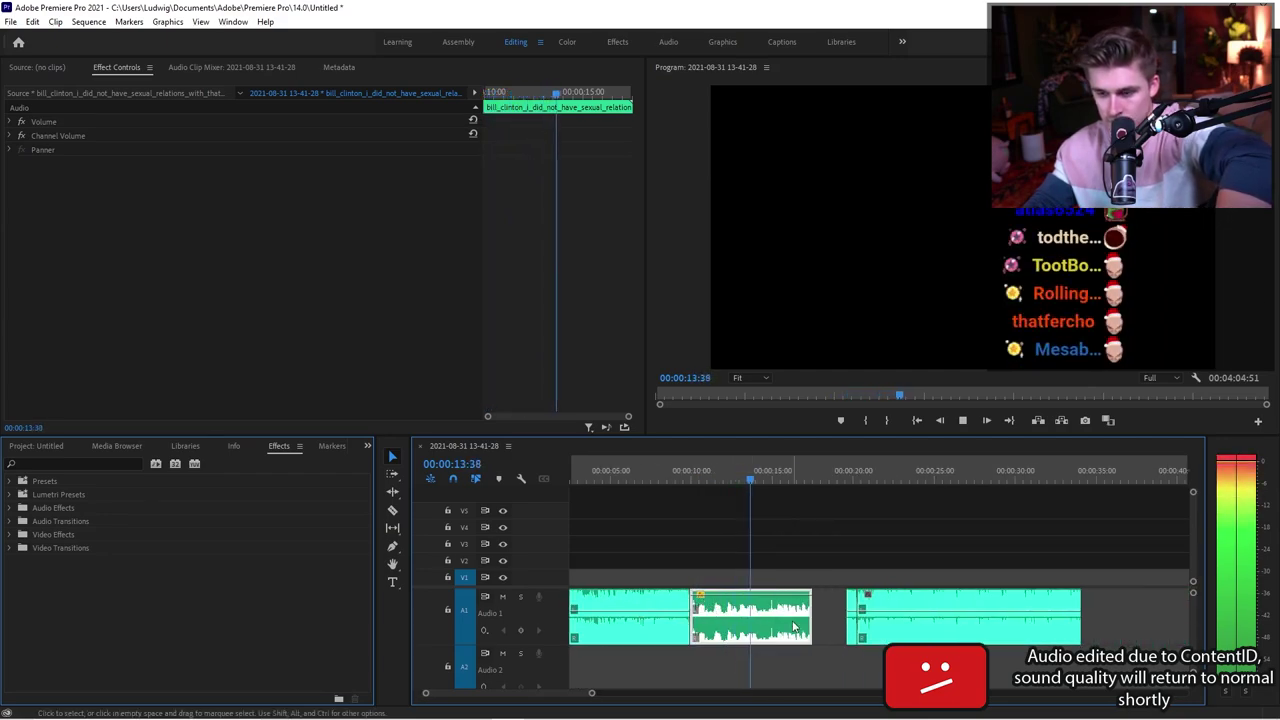
key("space")
key("ctrl+k")
key("space")
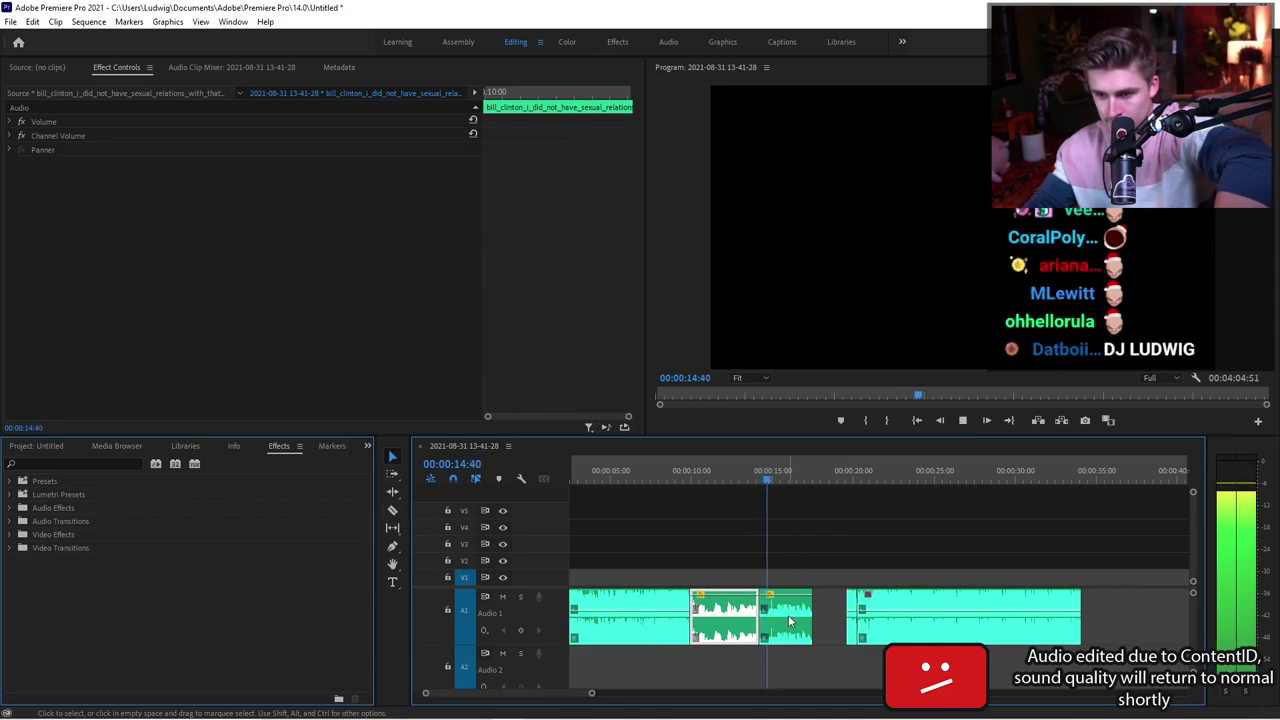
Delete the remainder of the Bill Clinton clip after the split and close the gap before the following music.
left_click(788, 617)
key("Delete")
left_click(805, 615)
key("Delete")
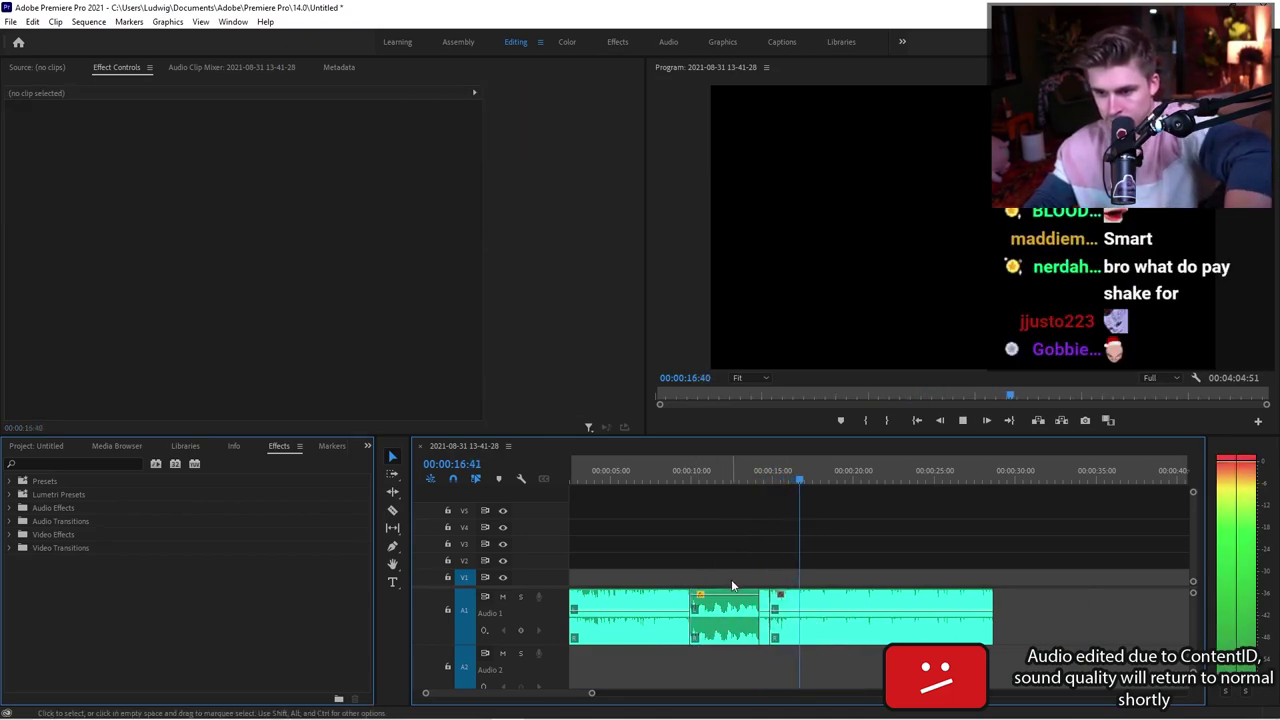
Play the edit from the start and replay the transitions from the music into the Bill Clinton clip and back out.
key("space")
key("minus")
key("minus")
key("minus")
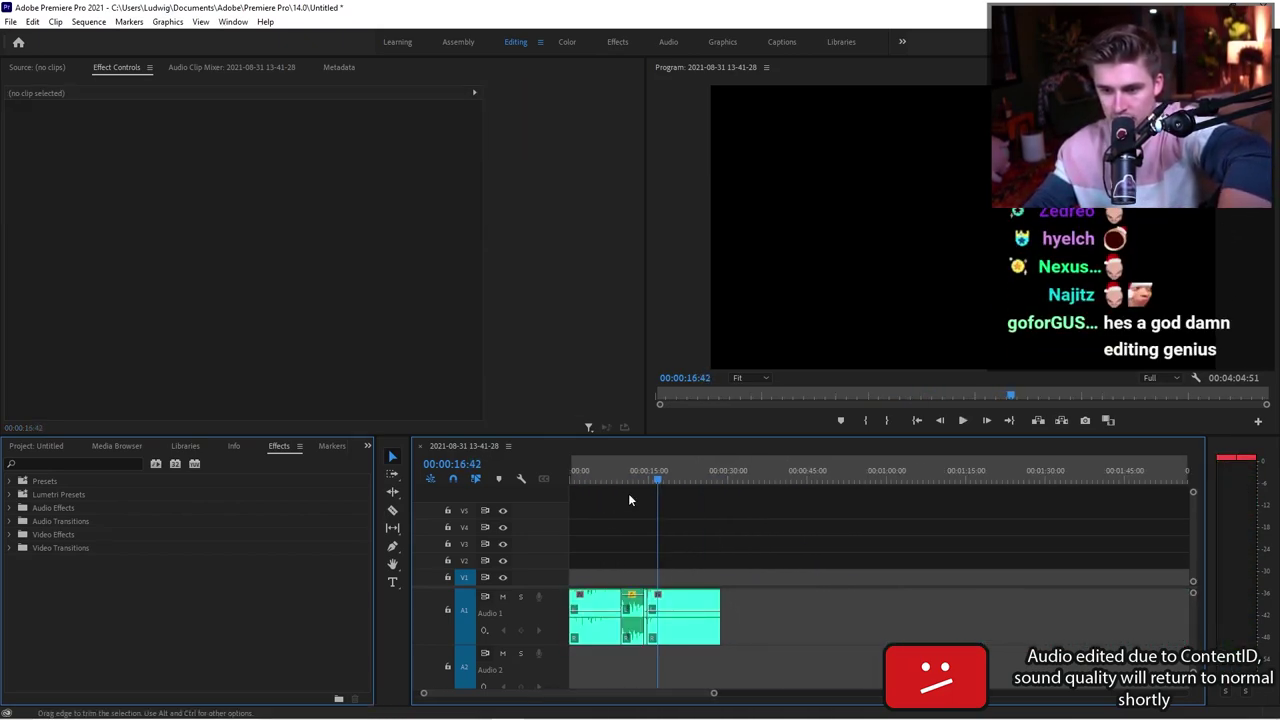
key("space")
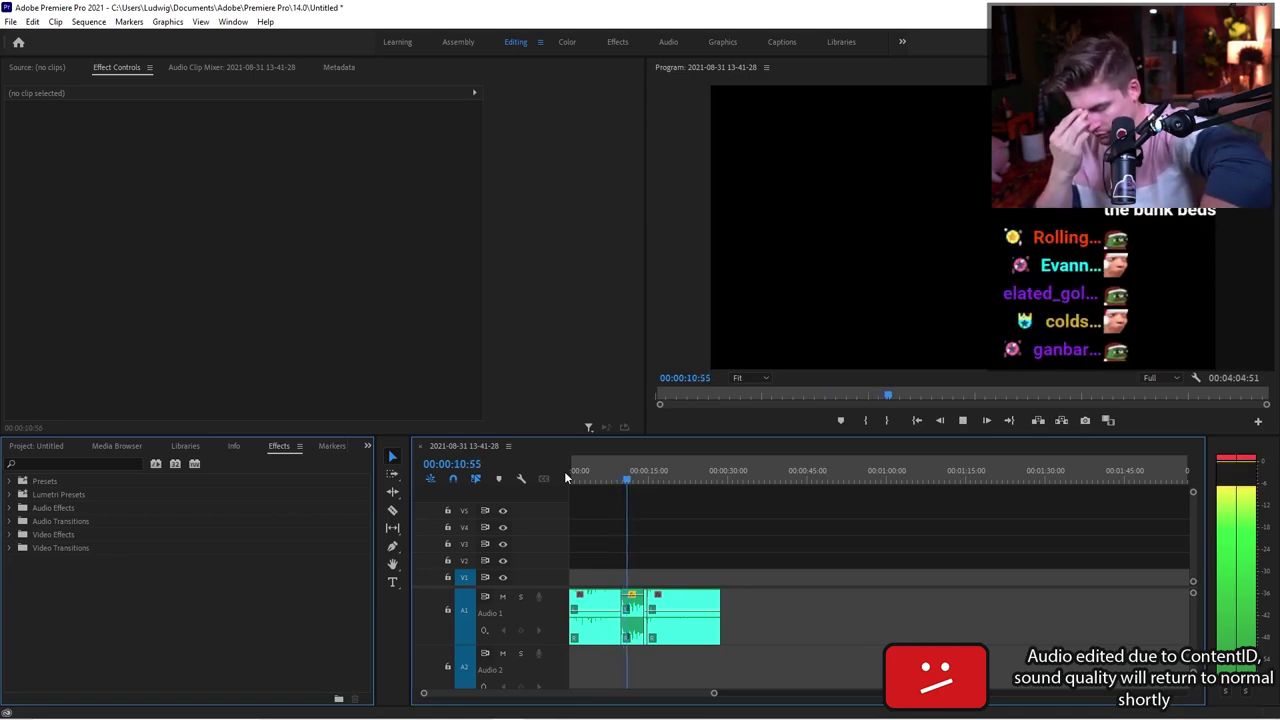
key("space")
scroll(646, 611, "up", 8)
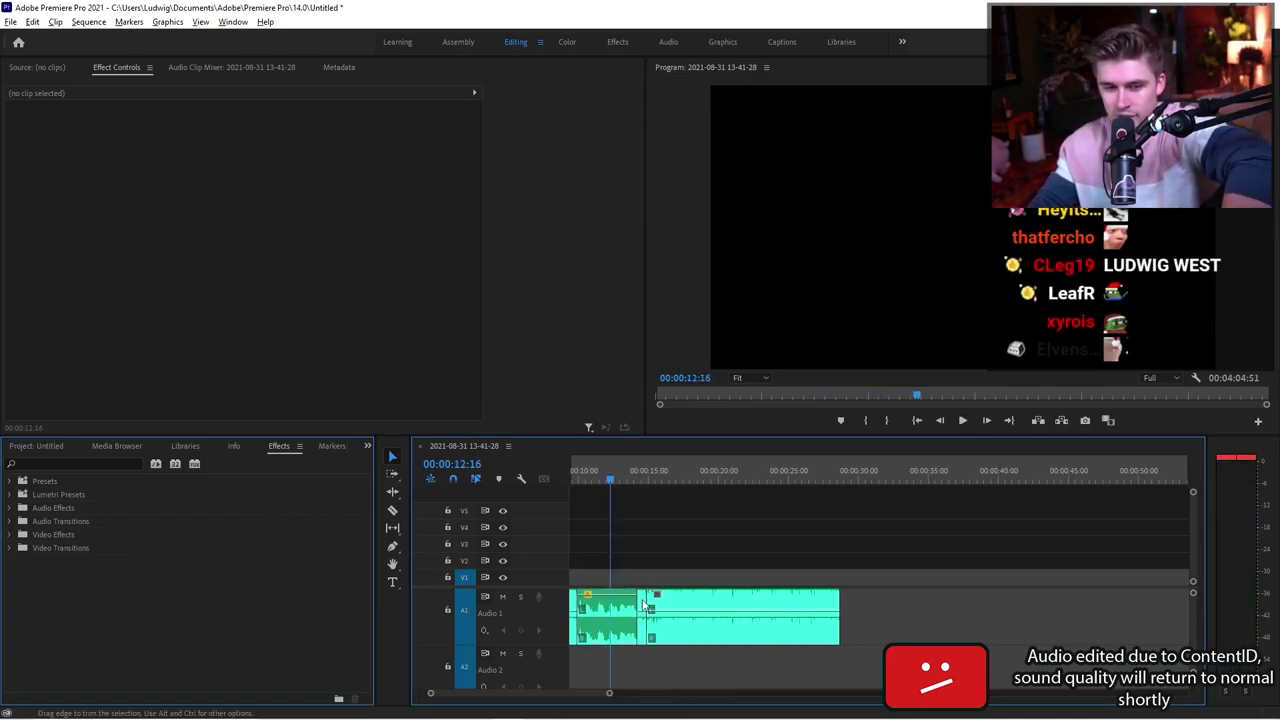
scroll(795, 545, "down", 2)
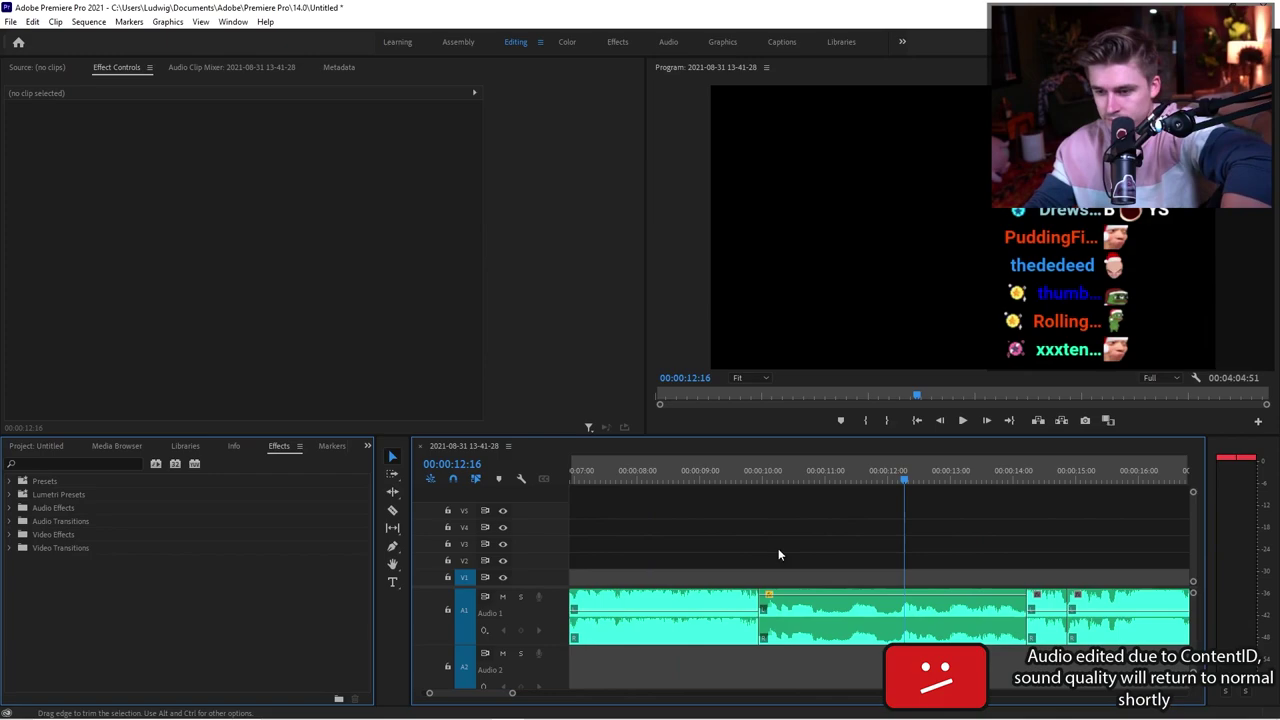
left_click(704, 474)
key("space")
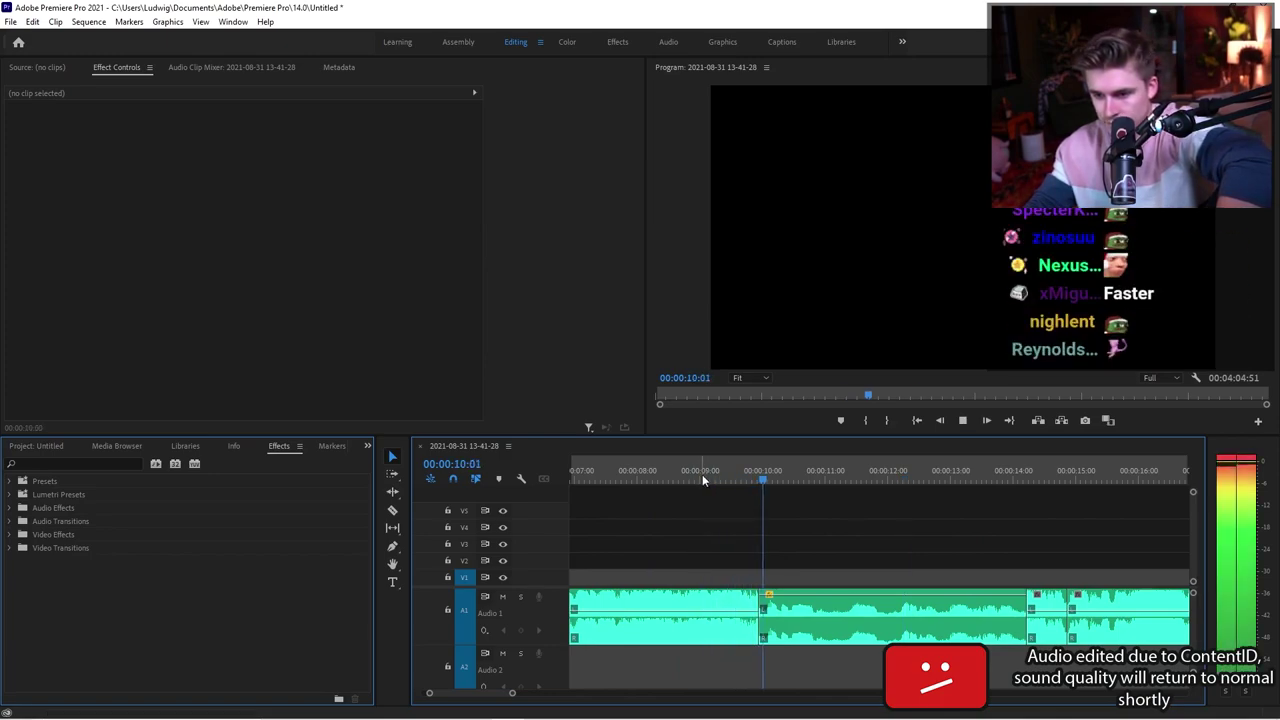
key("space")
key("space")
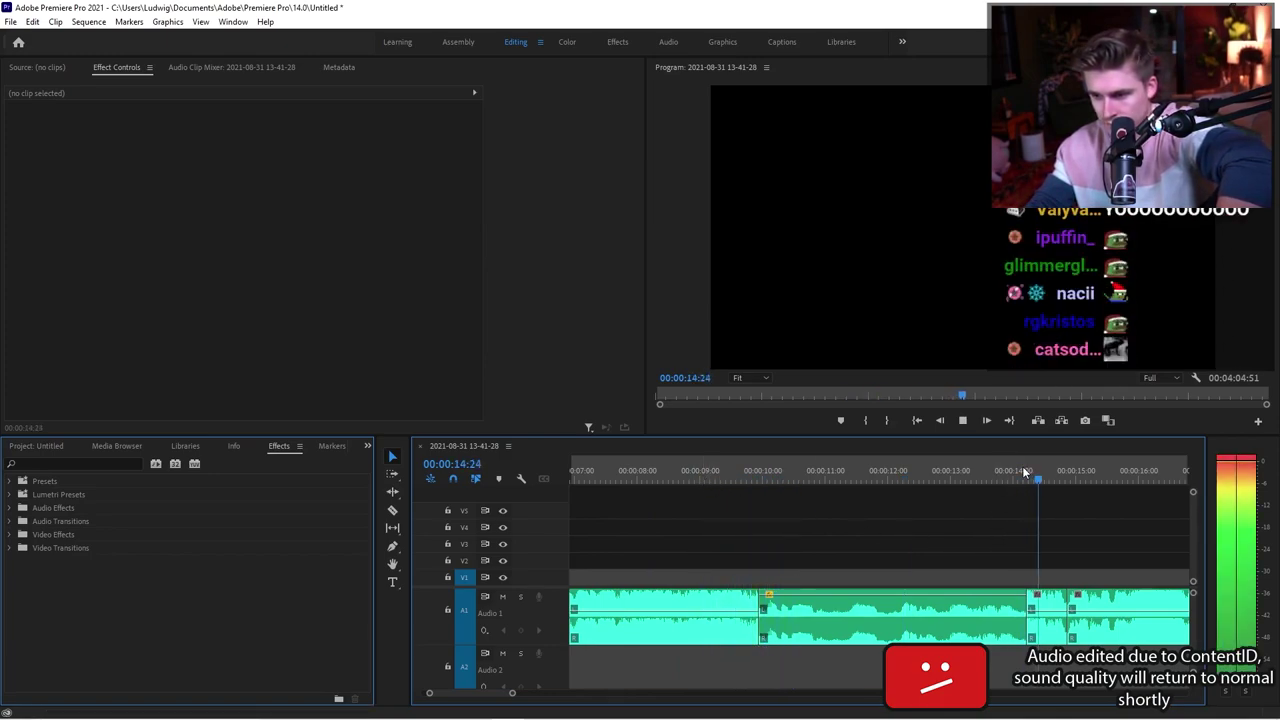
key("space")
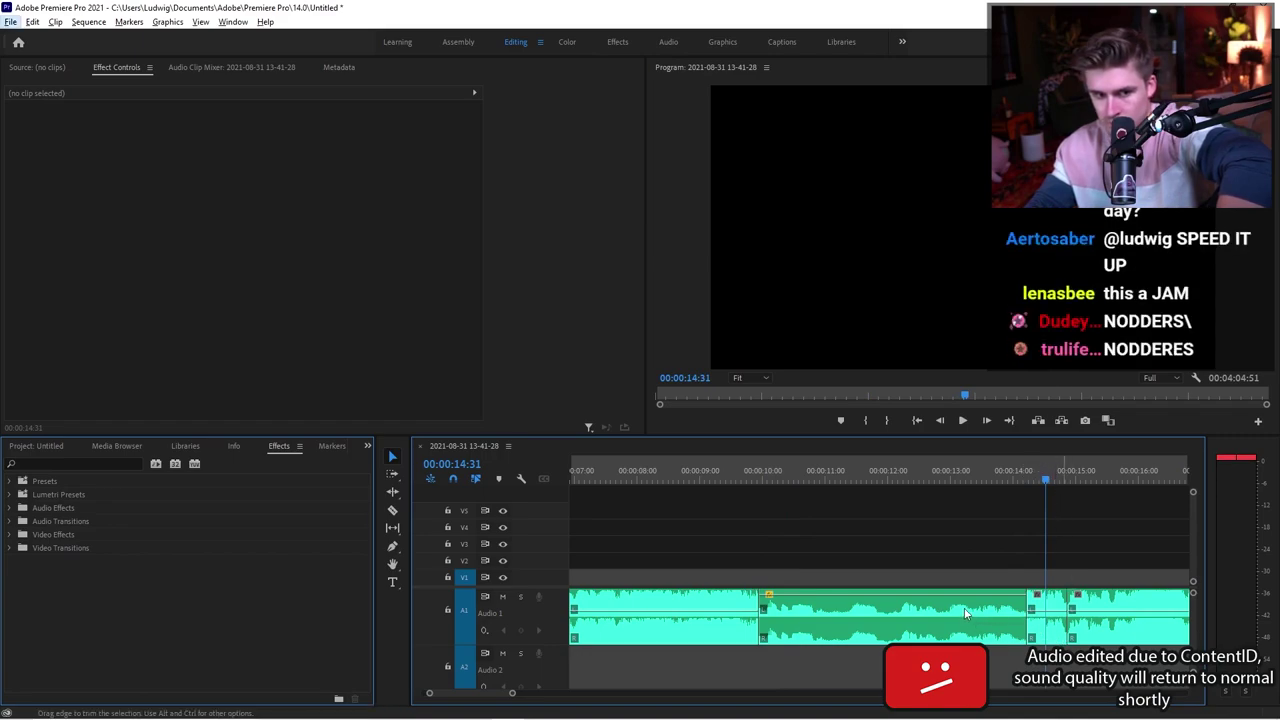
Set the Bill Clinton clip's speed to 120%.
scroll(965, 613, "down", 2)
scroll(889, 582, "down", 1)
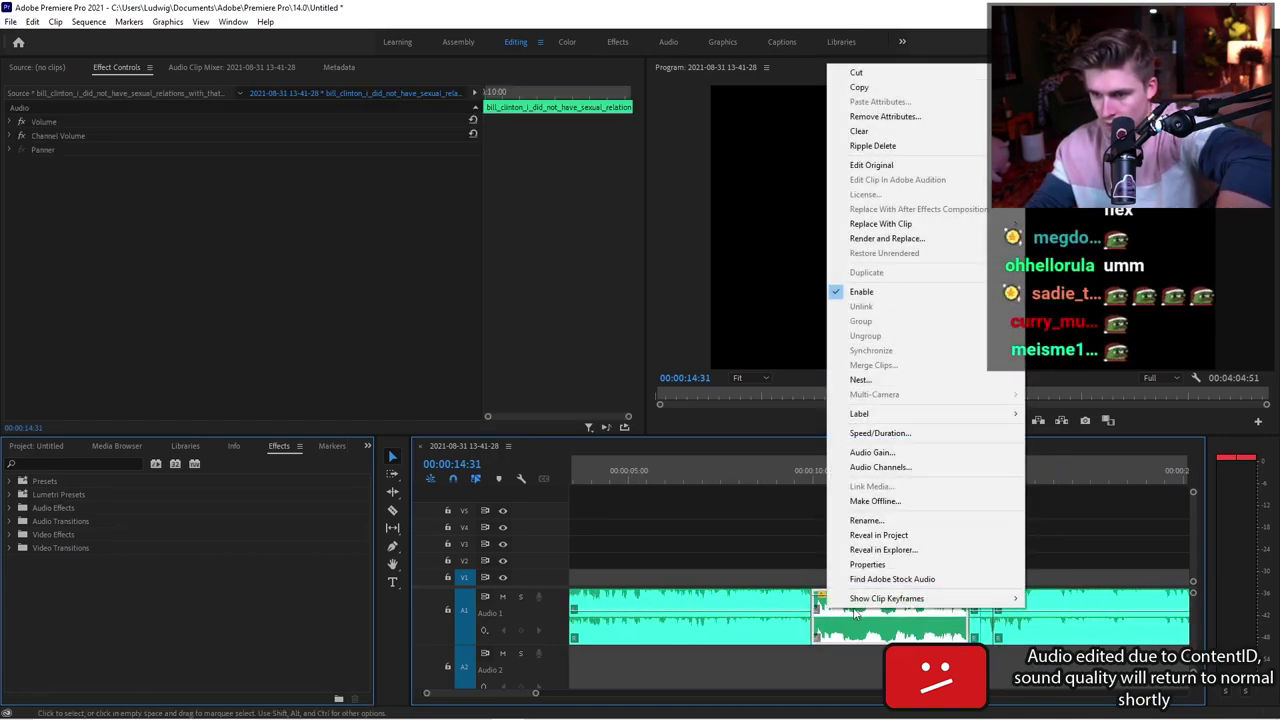
right_click(828, 610)
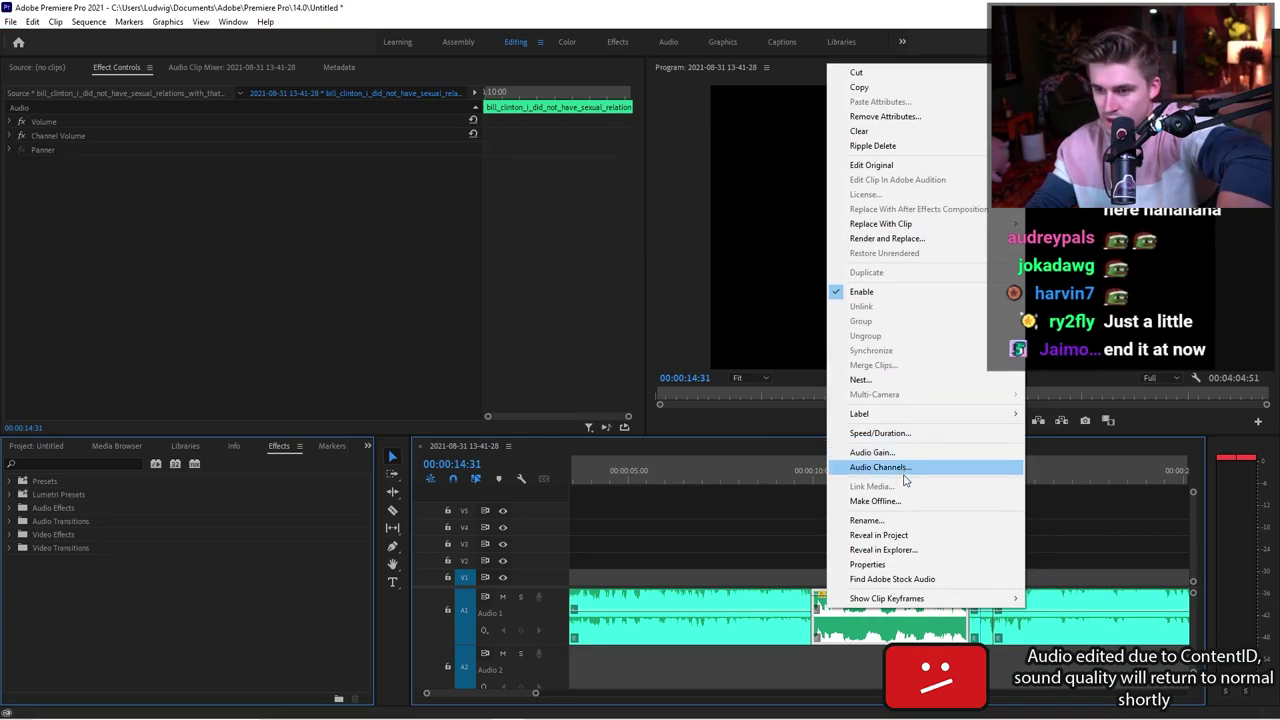
left_click(880, 433)
type("120")
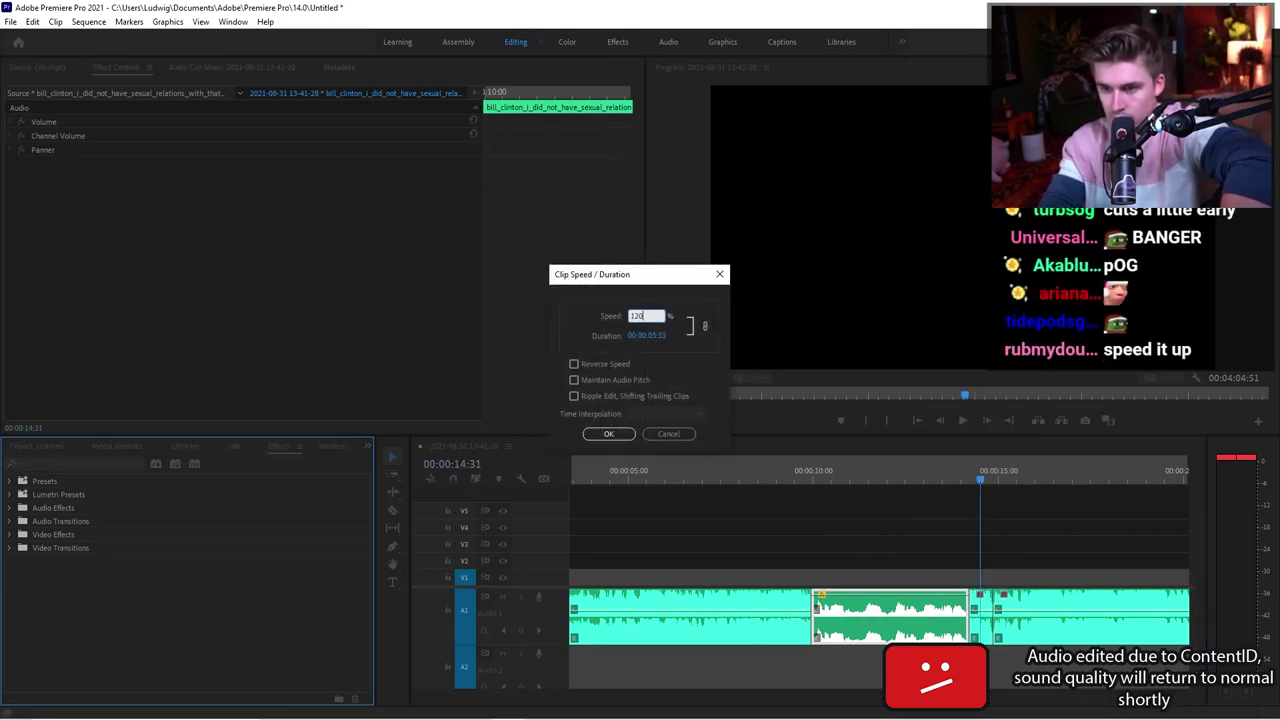
key("Return")
Play the Bill Clinton clip from its start and set its speed to 110%.
left_click(813, 481)
key("space")
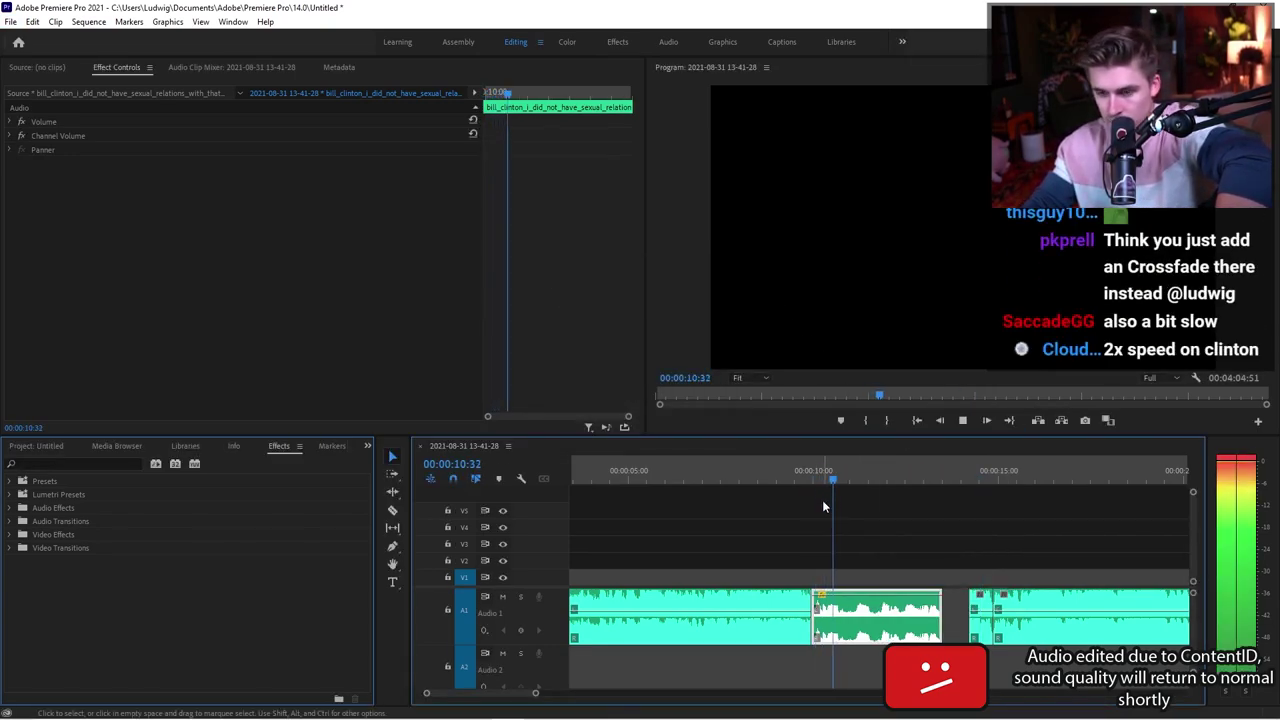
key("space")
right_click(868, 625)
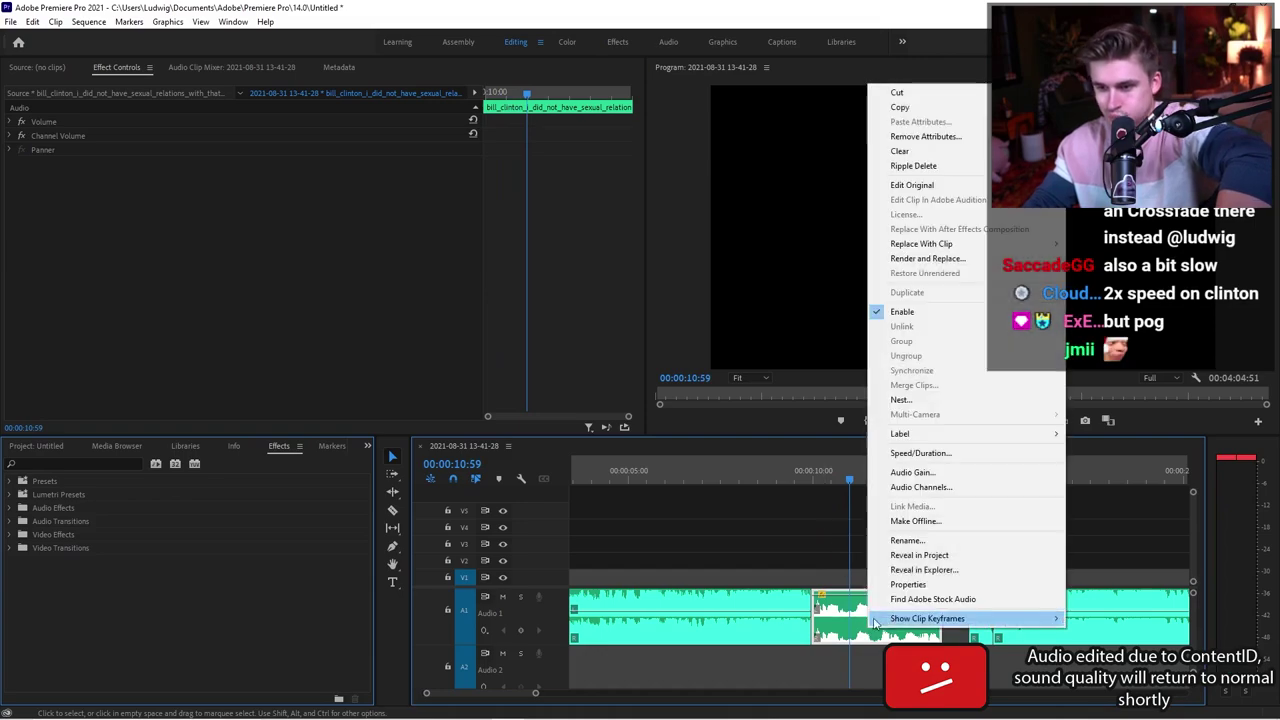
left_click(960, 455)
type("110")
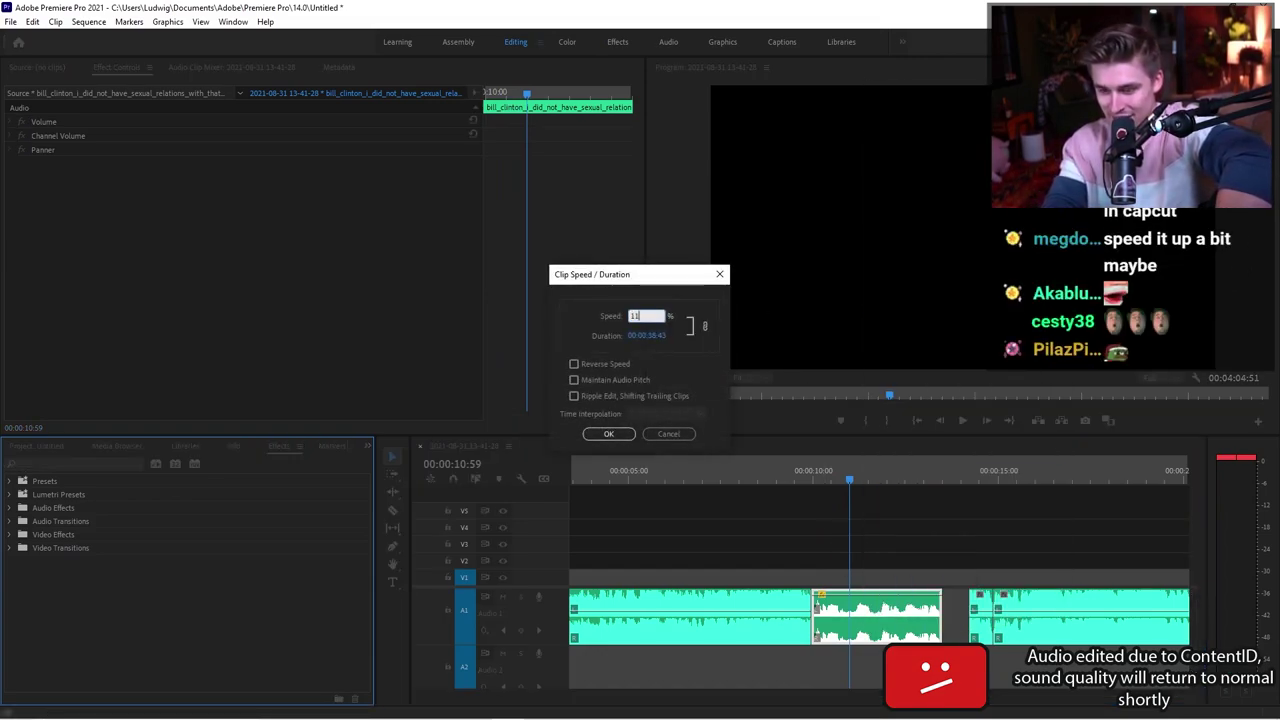
key("Return")
Replay the Bill Clinton clip, set its speed to 150%, and listen to the result.
left_click(805, 482)
key("space")
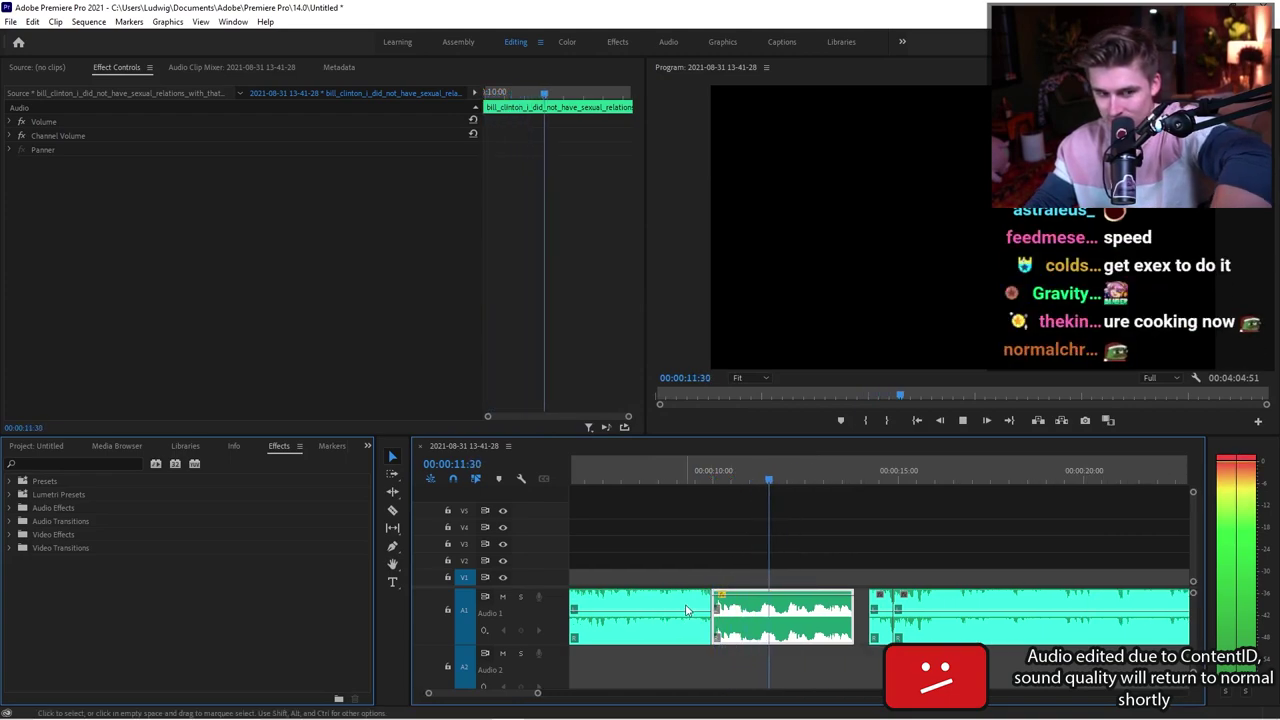
right_click(762, 615)
left_click(816, 448)
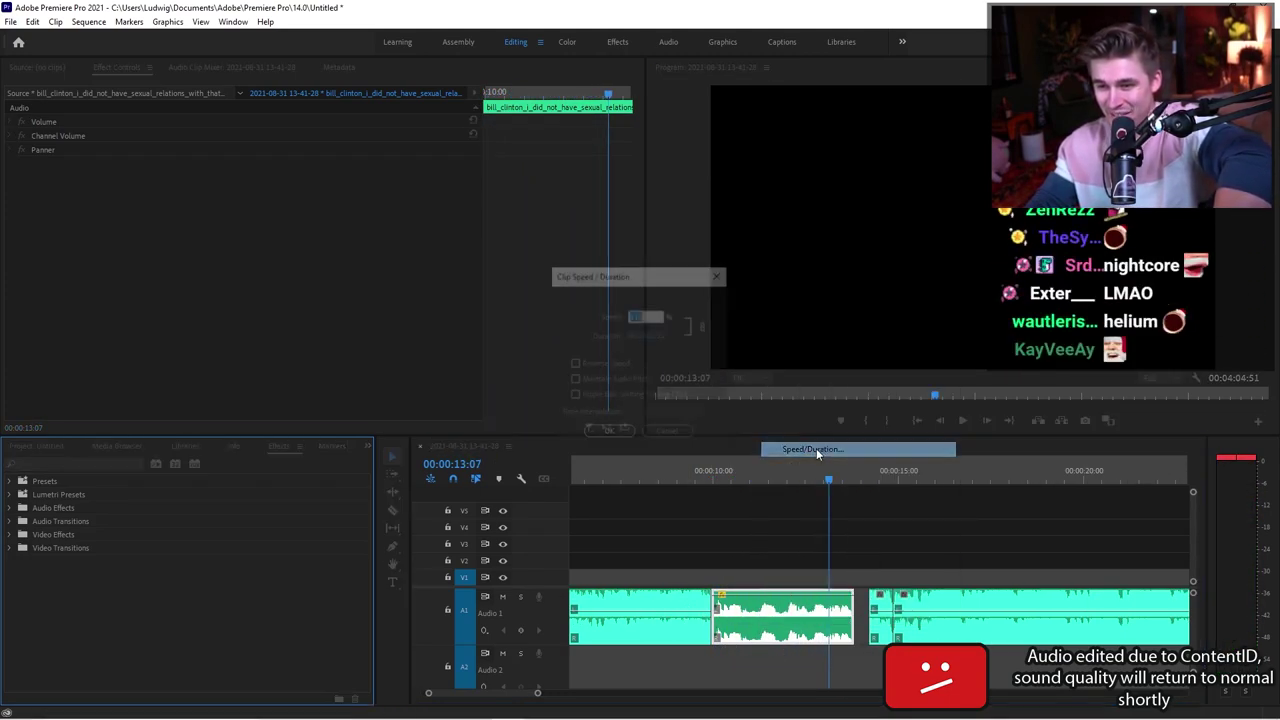
type("15")
key("Return")
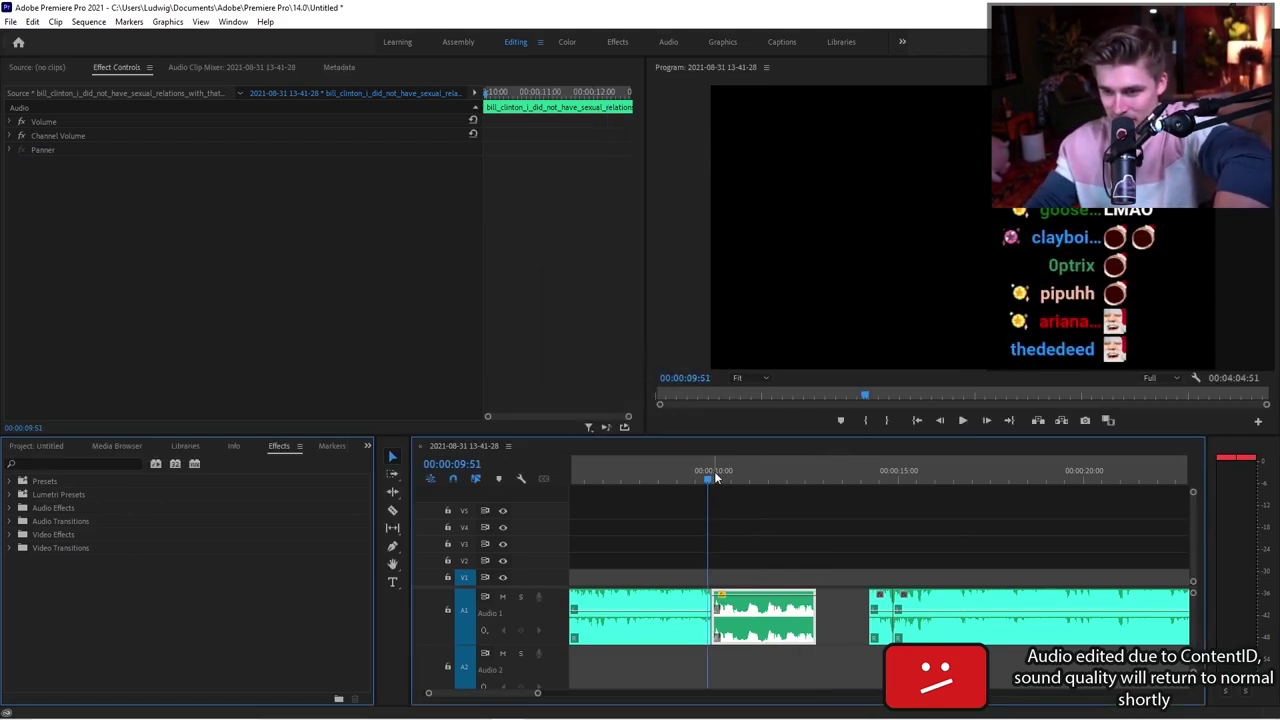
key("space")
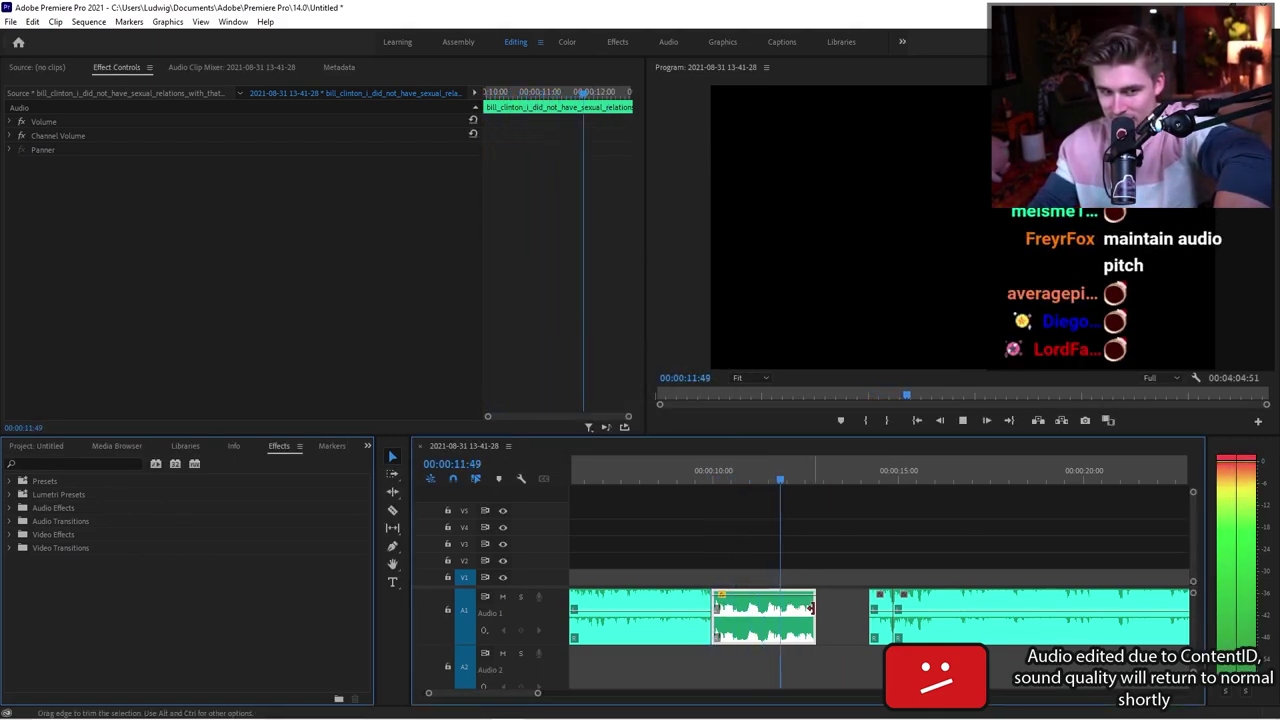
key("space")
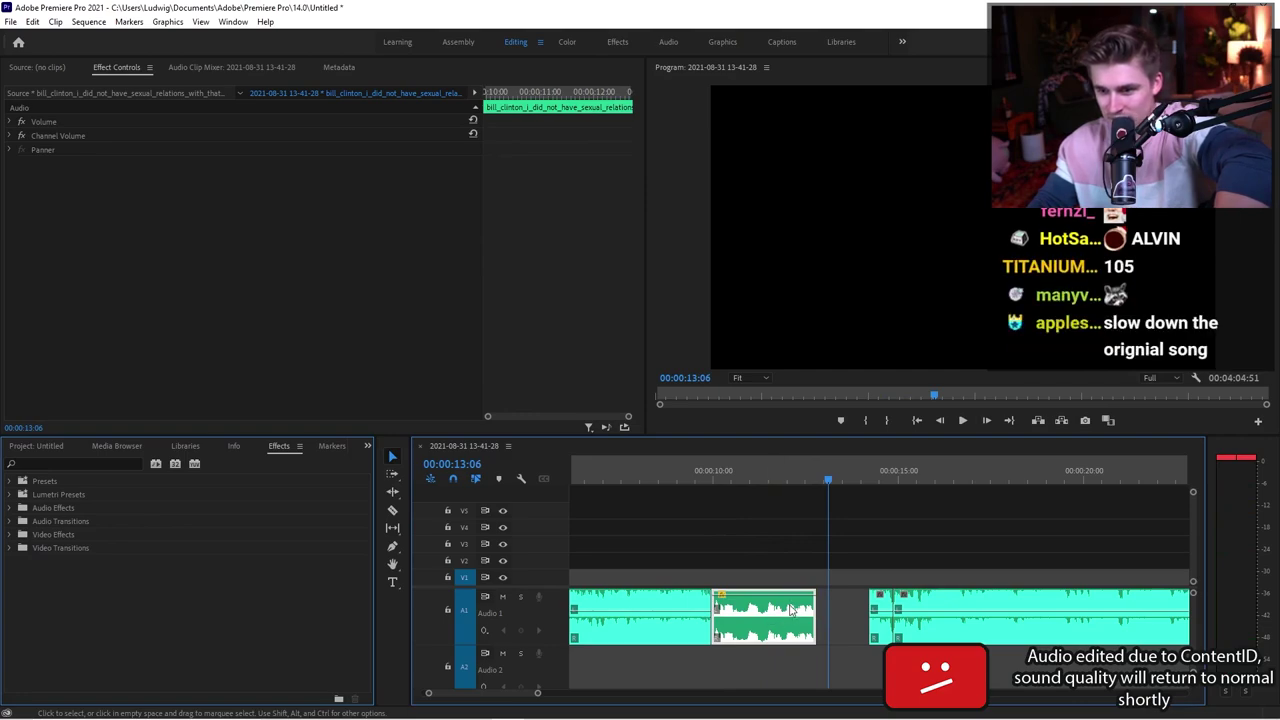
right_click(775, 618)
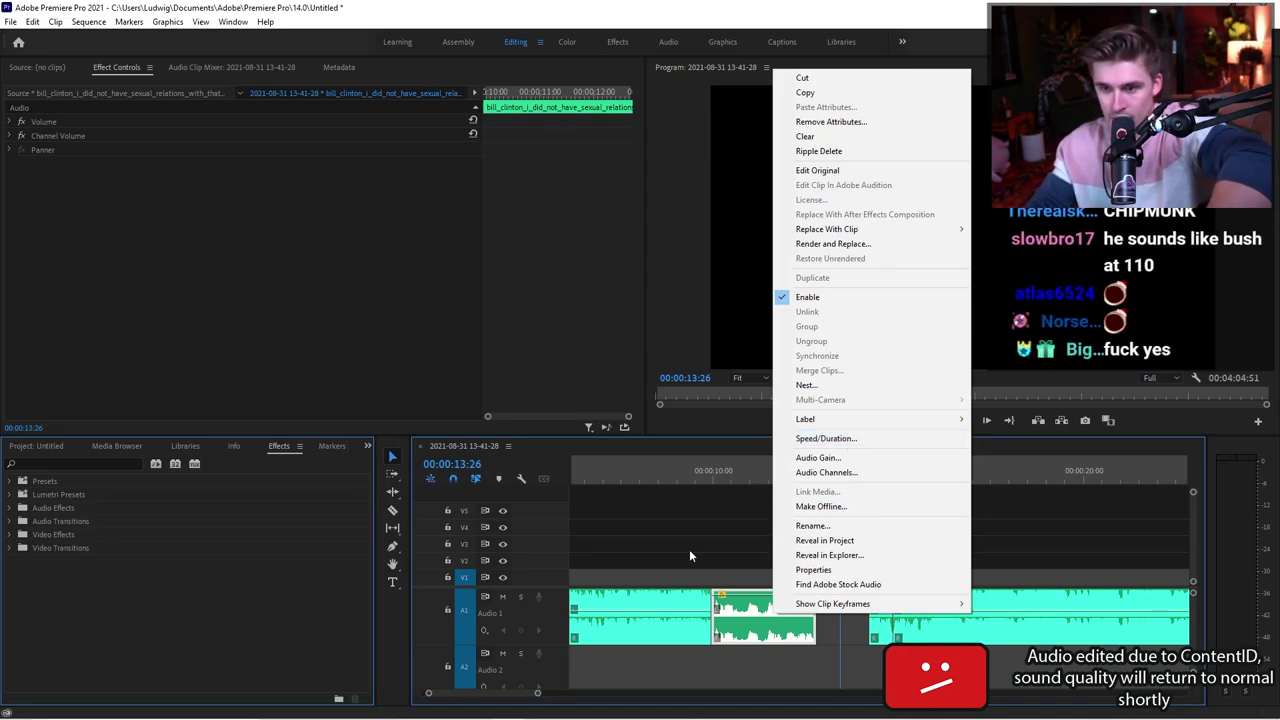
left_click(745, 615)
left_click(183, 68)
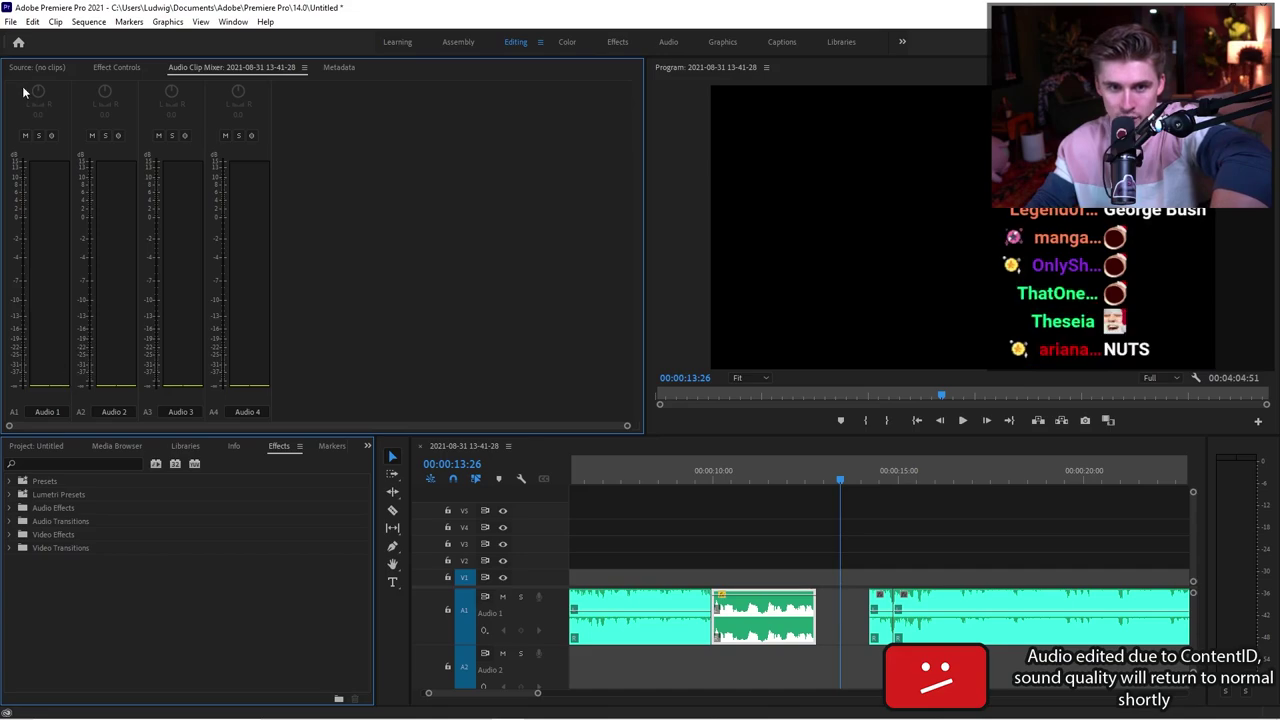
left_click(50, 66)
left_click(175, 68)
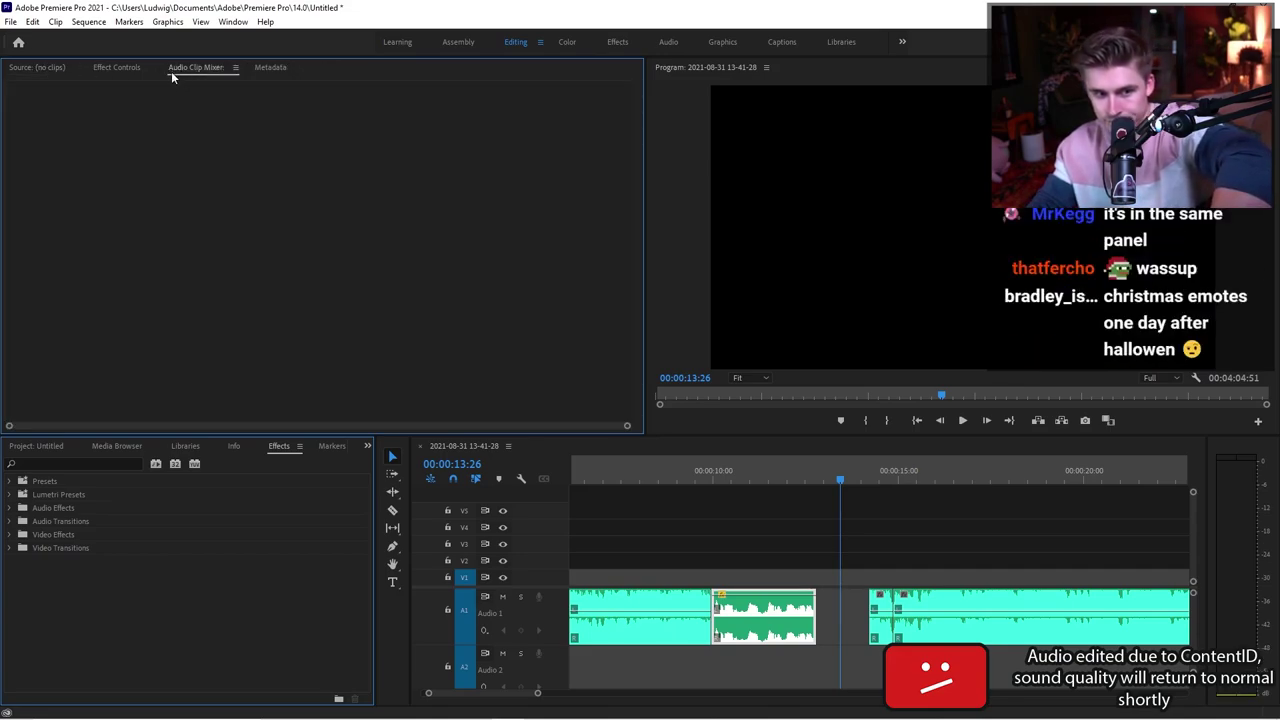
Turn on Maintain Audio Pitch for the Bill Clinton clip and play it from its start.
right_click(755, 612)
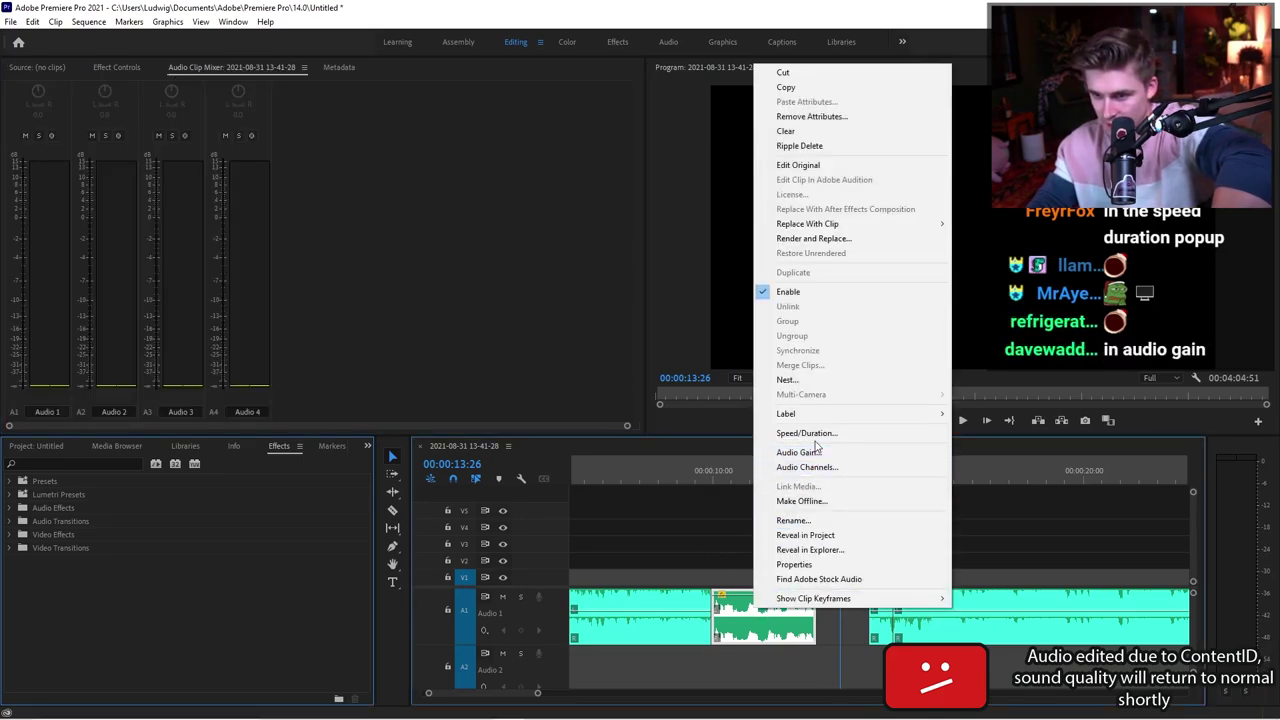
left_click(806, 433)
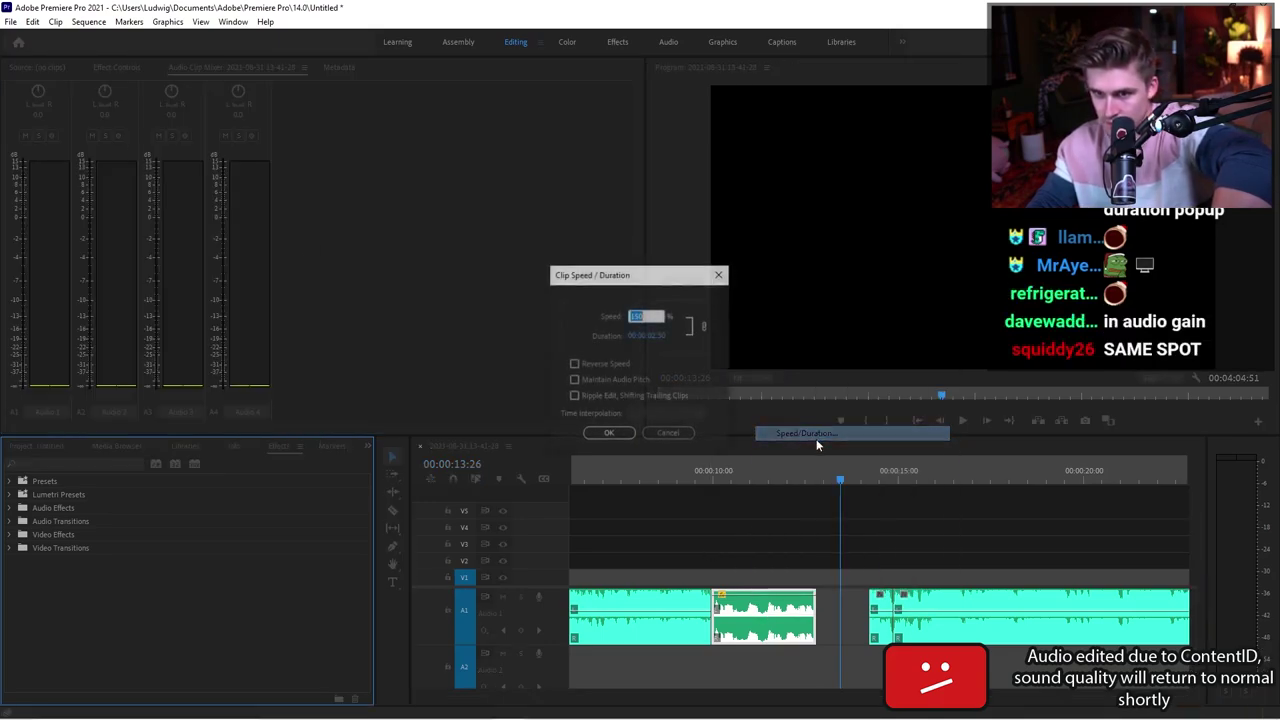
left_click(606, 434)
left_click(712, 471)
key("space")
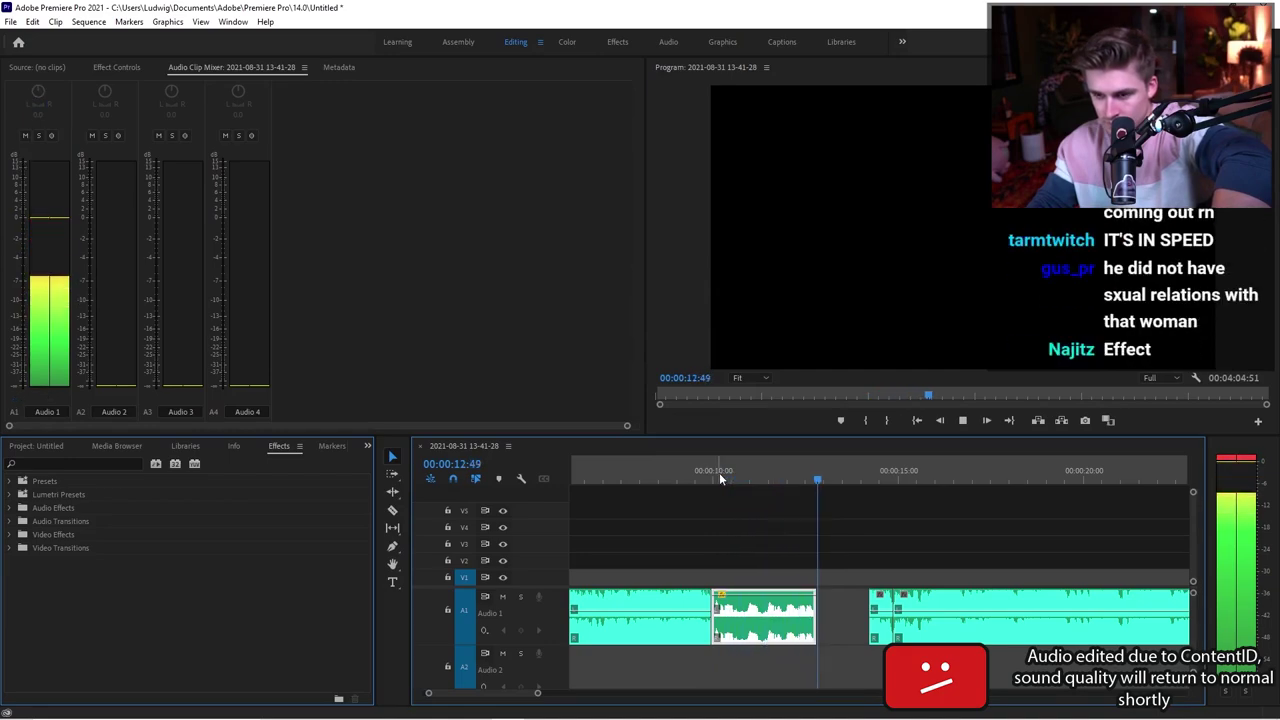
key("space")
right_click(762, 625)
left_click(818, 460)
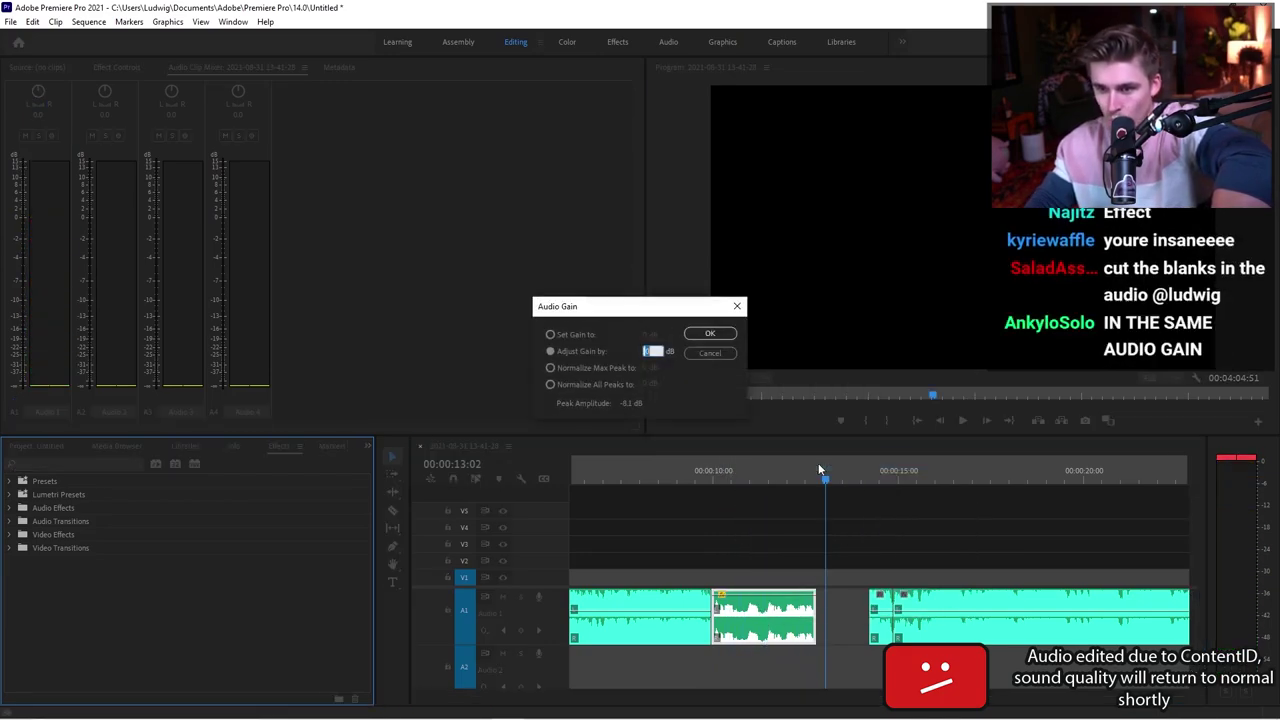
left_click(744, 309)
Set the Bill Clinton clip's speed to 130% and play through it from the preceding cut.
right_click(778, 615)
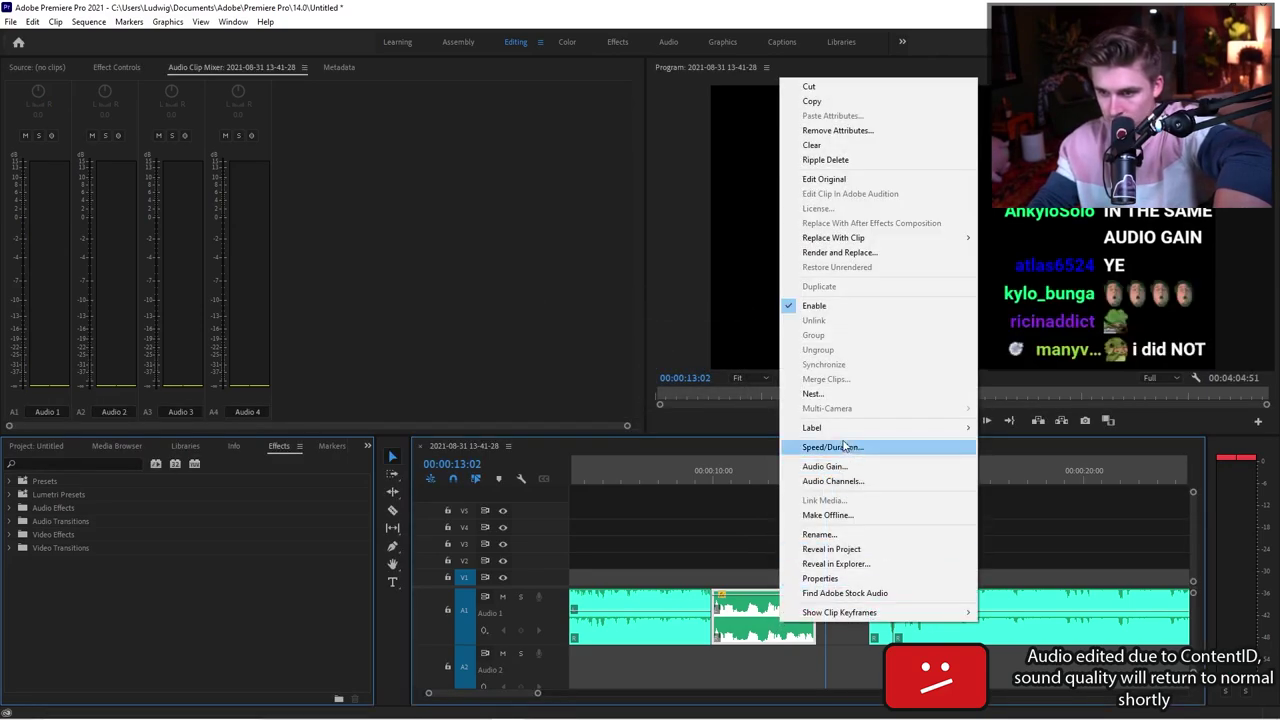
left_click(835, 449)
type("15")
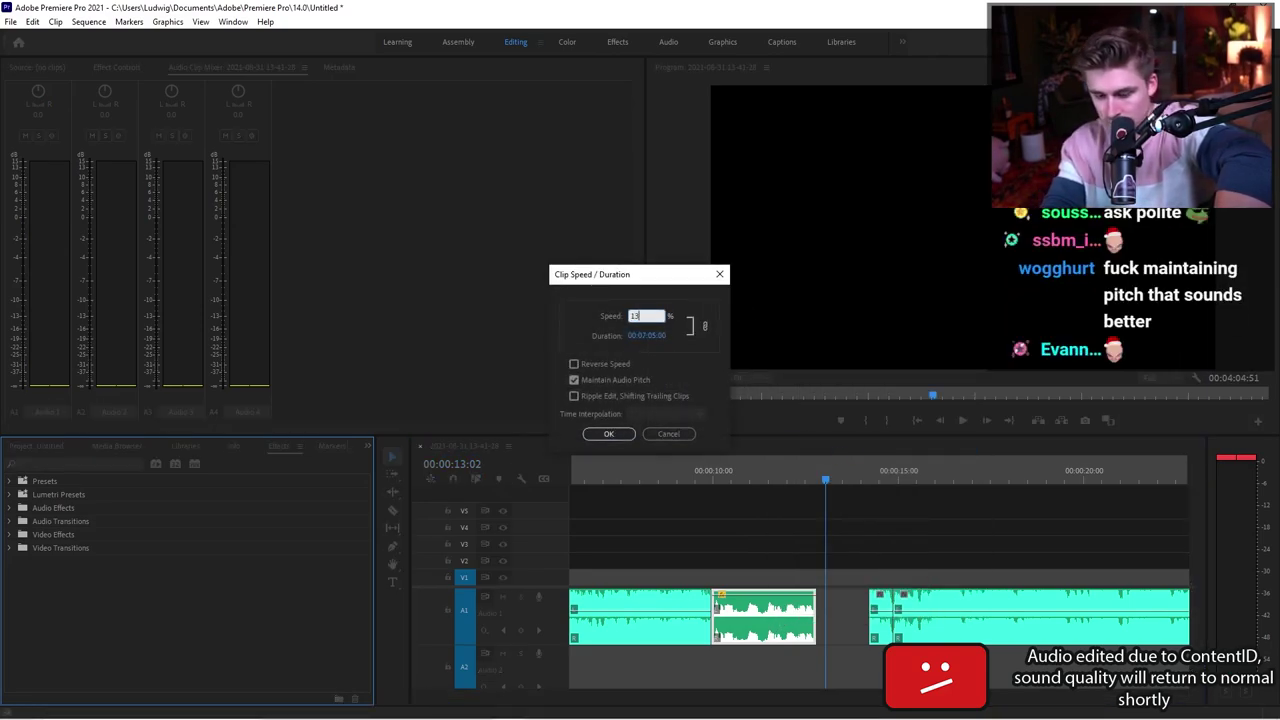
key("Return")
left_click(711, 474)
key("space")
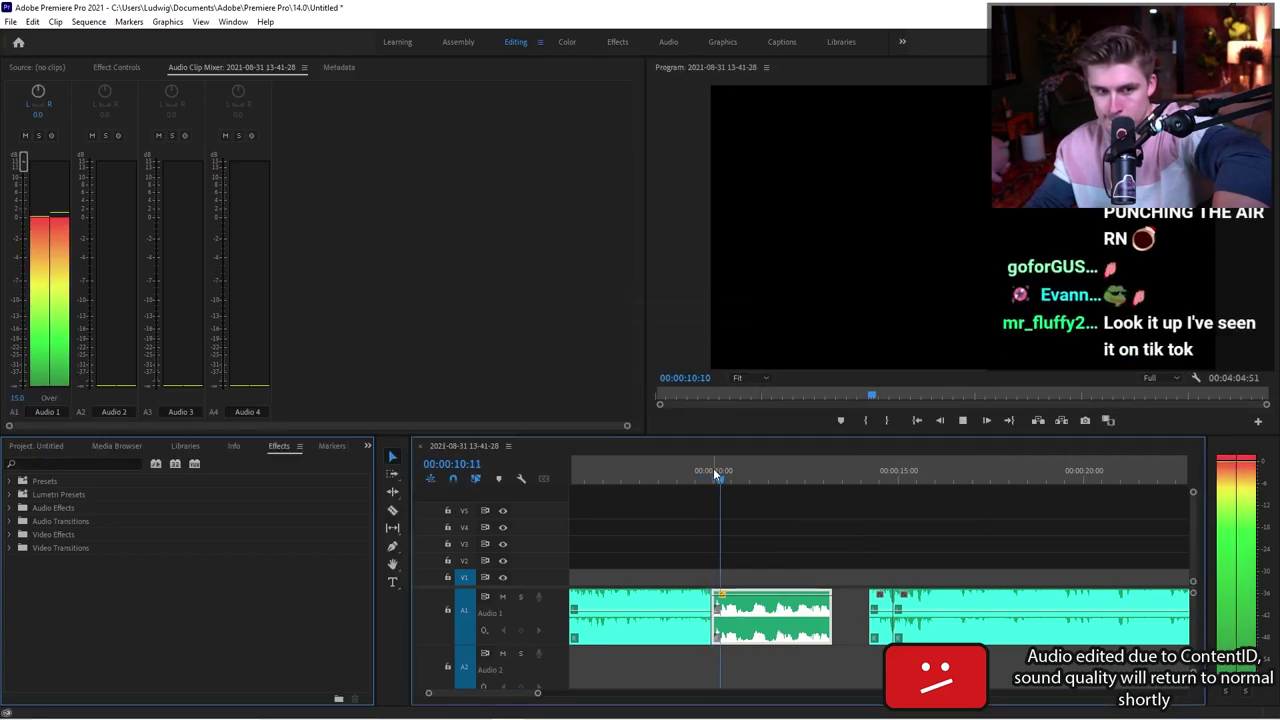
scroll(645, 623, "down", 2)
scroll(645, 623, "up", 3)
scroll(645, 623, "down", 3)
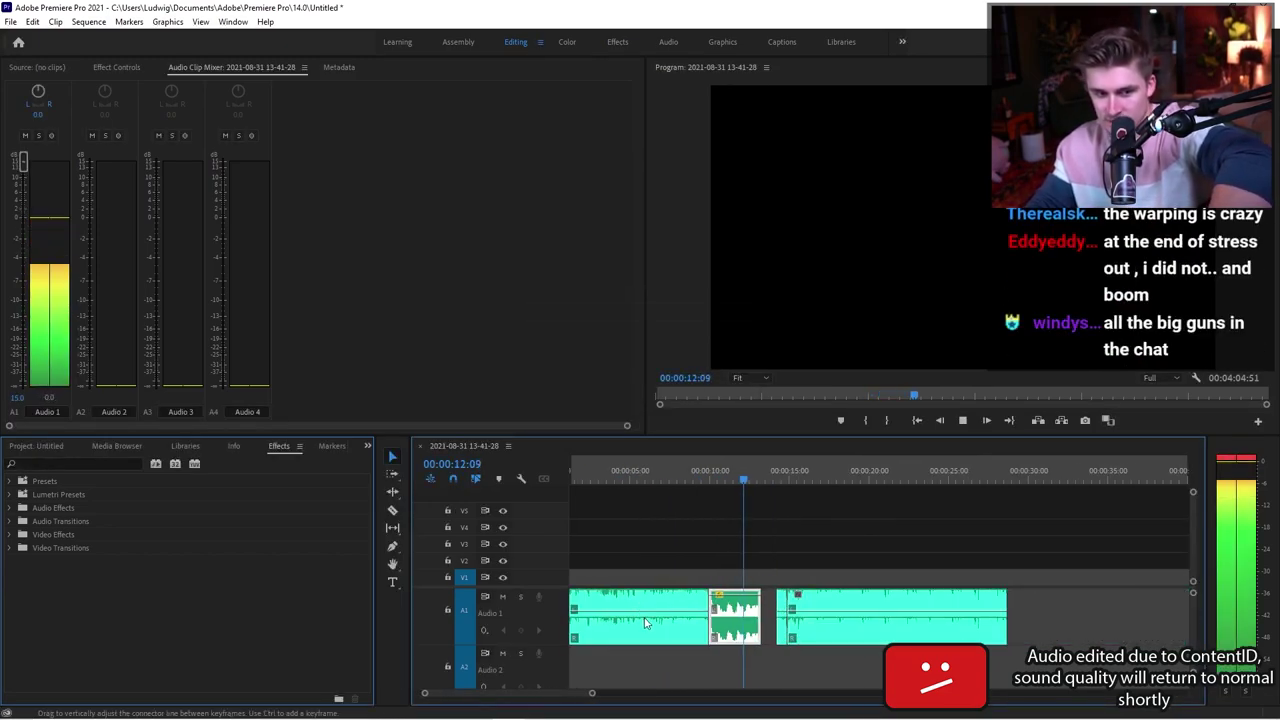
key("space")
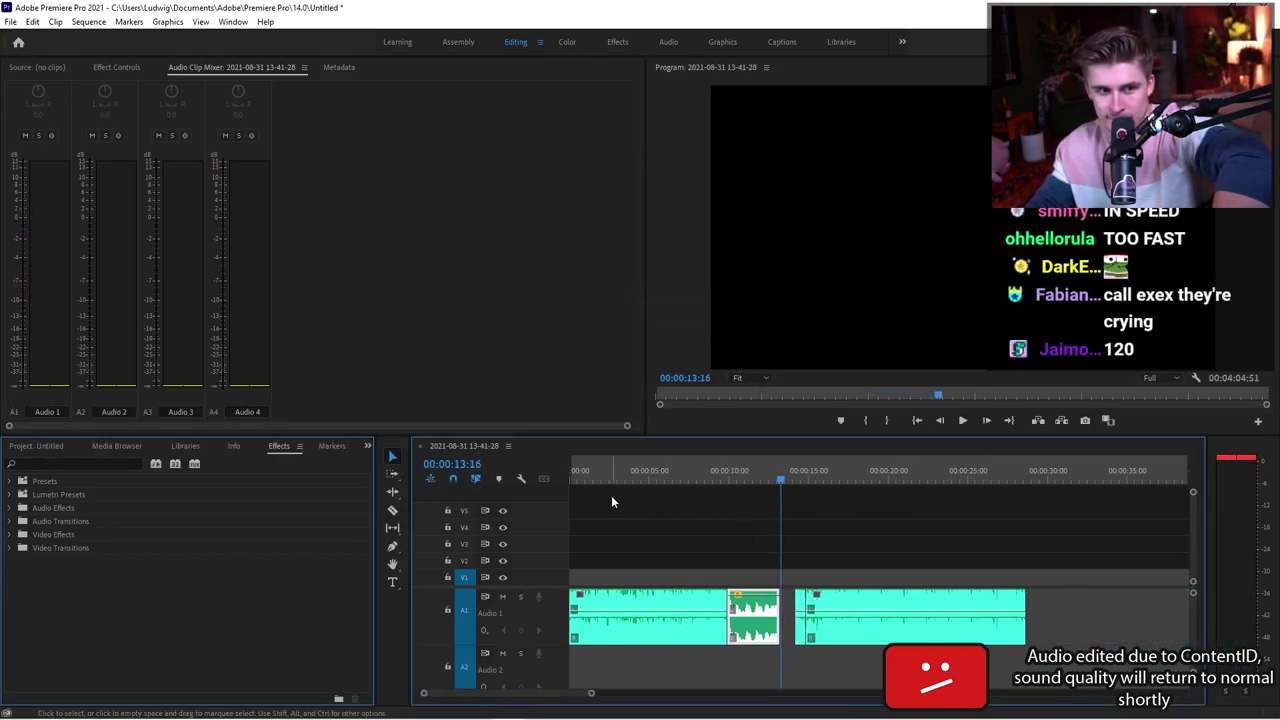
Move the Bill Clinton clip past the end of the music and lengthen the short music piece against the cut near 00:00:10.
left_click(584, 501)
scroll(650, 560, "down", 2)
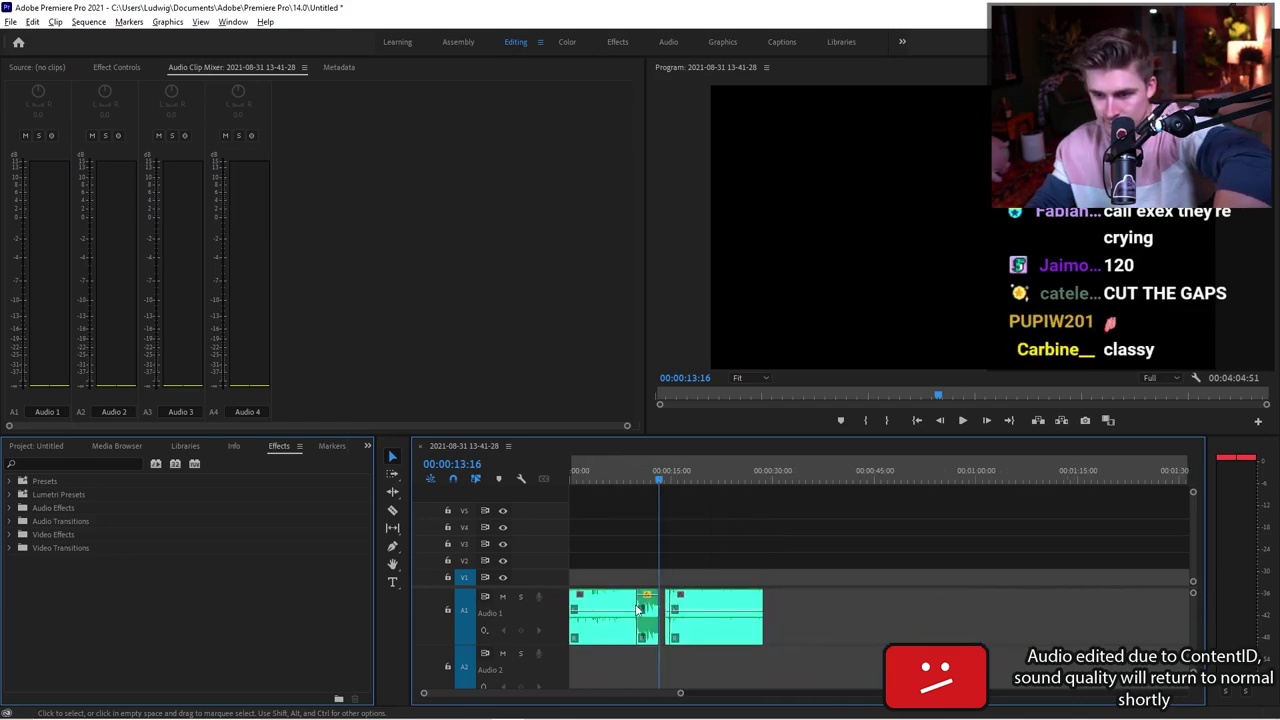
scroll(637, 610, "up", 4)
left_click_drag(775, 614, 1127, 614)
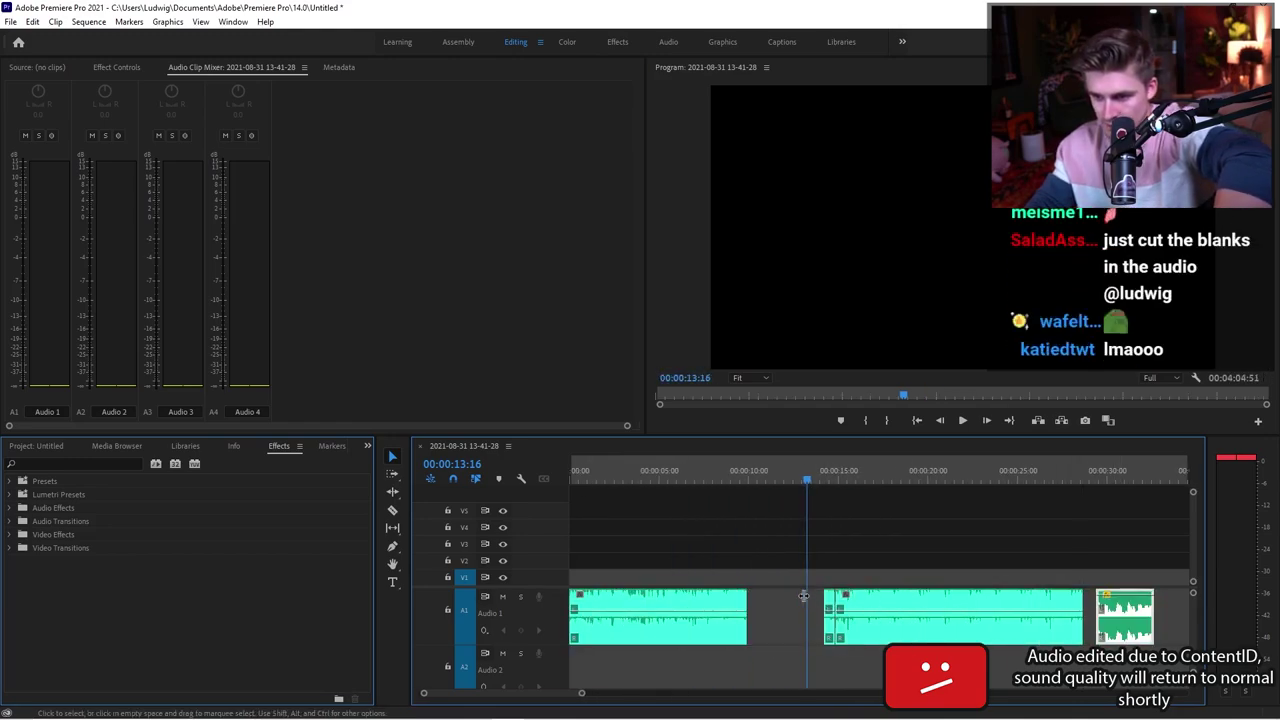
mouse_move(829, 614)
left_mouse_down()
mouse_move(758, 615)
mouse_move(835, 603)
left_mouse_up()
Play the extended music after the 00:00:10 cut to find the point where the voice clip should enter.
key("space")
left_click(749, 474)
key("space")
scroll(764, 608, "up", 3)
key("space")
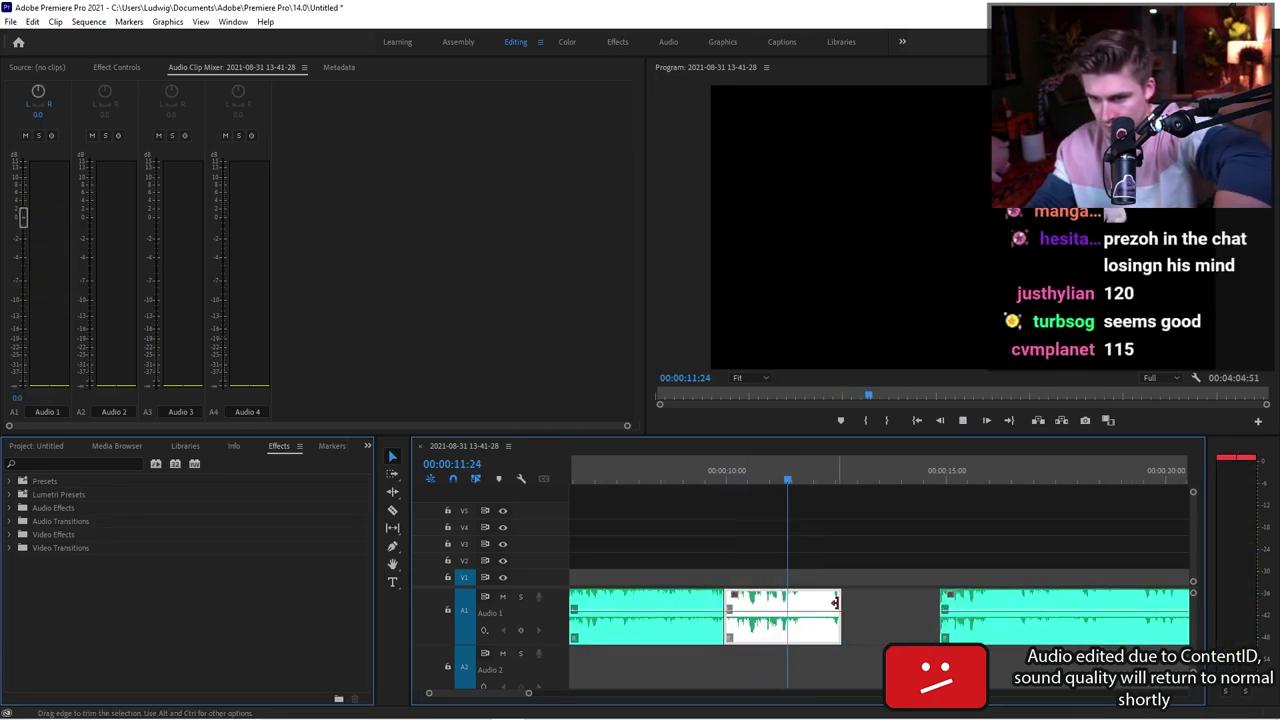
key("space")
left_click(801, 492)
left_click(801, 482)
key("space")
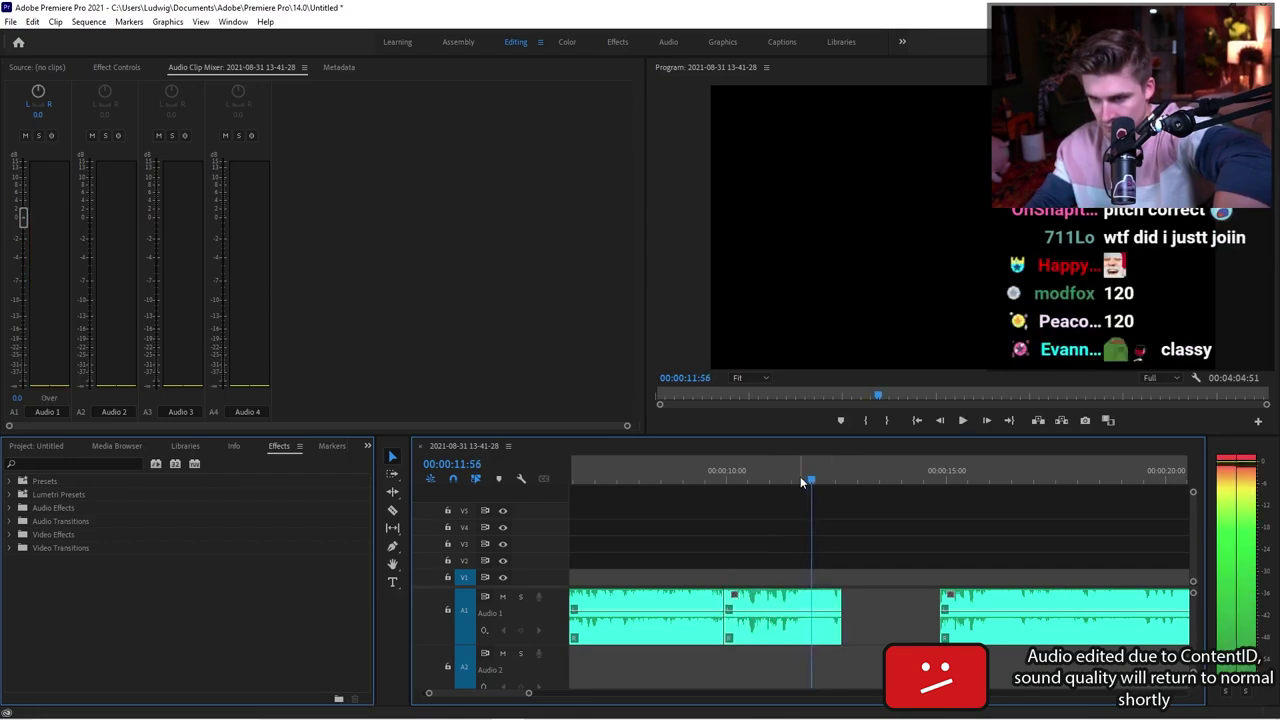
Split the extended music at 00:00:11:35 and delete the short piece after the split.
left_click(779, 483)
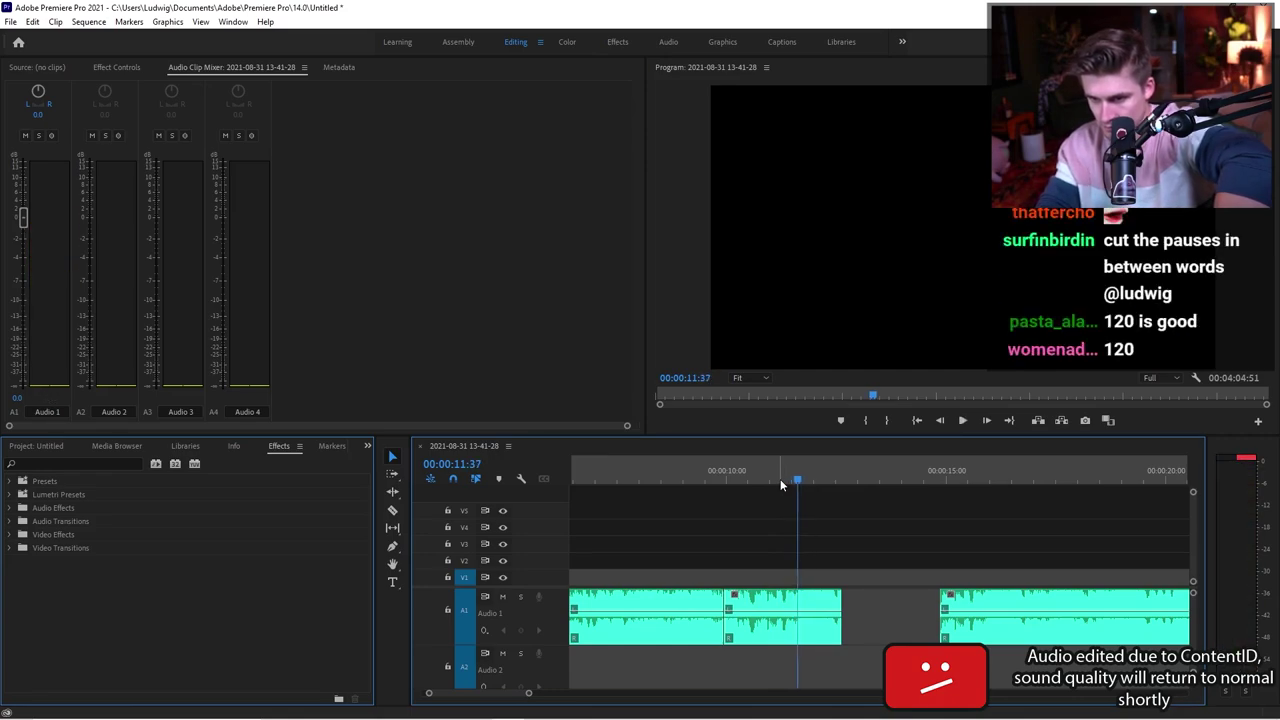
key("c")
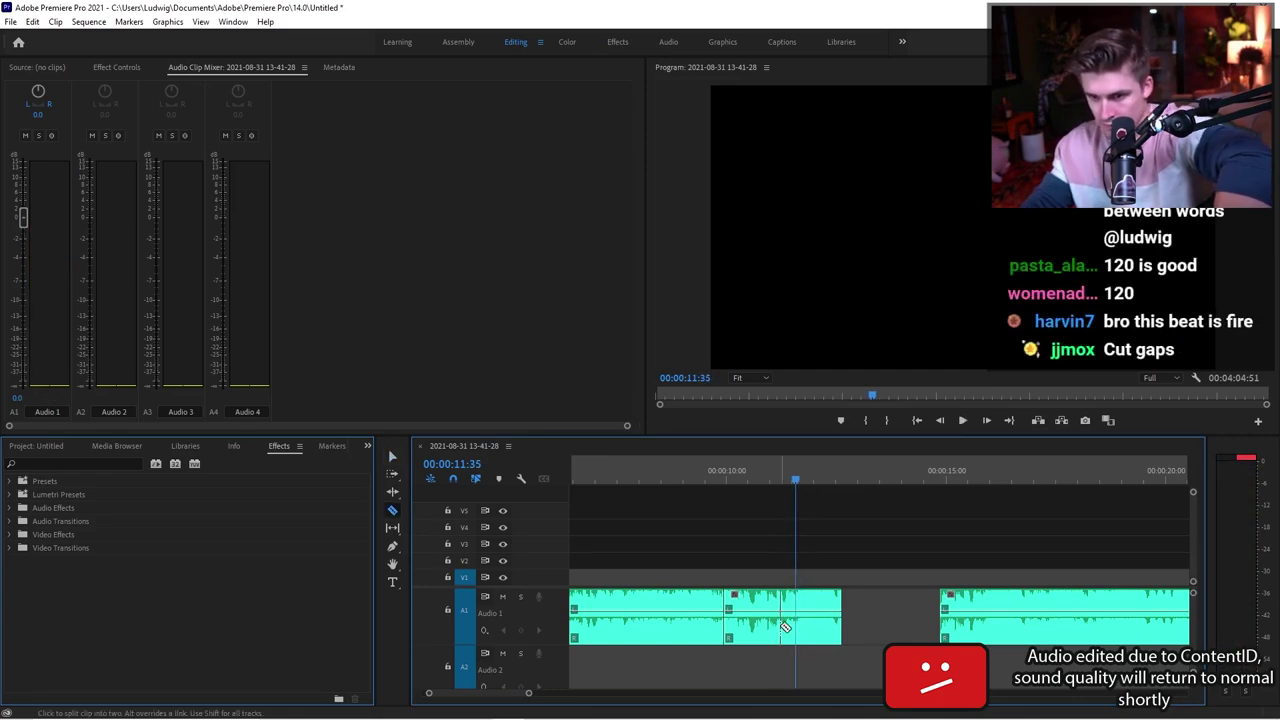
left_click(797, 614)
key("v")
key("minus")
key("minus")
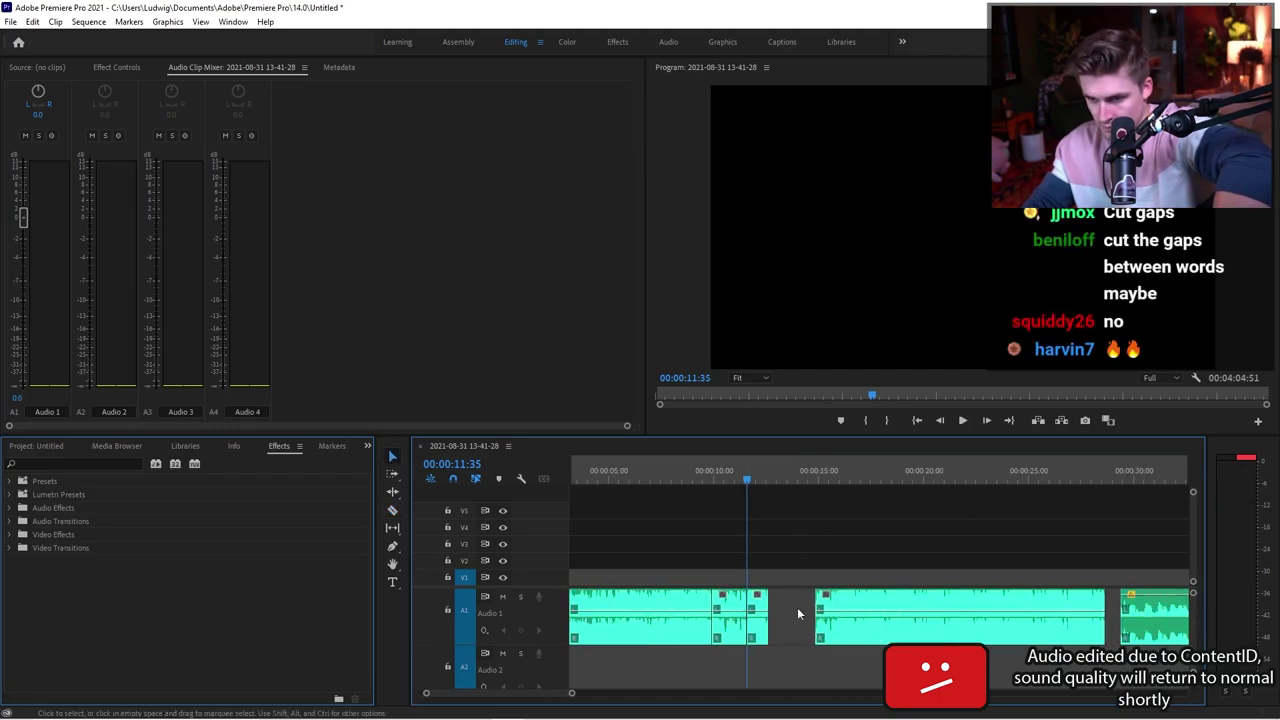
left_click_drag(760, 608, 843, 608)
key("minus")
left_click(756, 610)
key("Delete")
Place the Bill Clinton clip directly after the shortened music with the following music against its end, and play the edit from the start.
left_click_drag(921, 608, 721, 607)
left_click_drag(842, 607, 744, 607)
left_click_drag(745, 606, 820, 606)
key("minus")
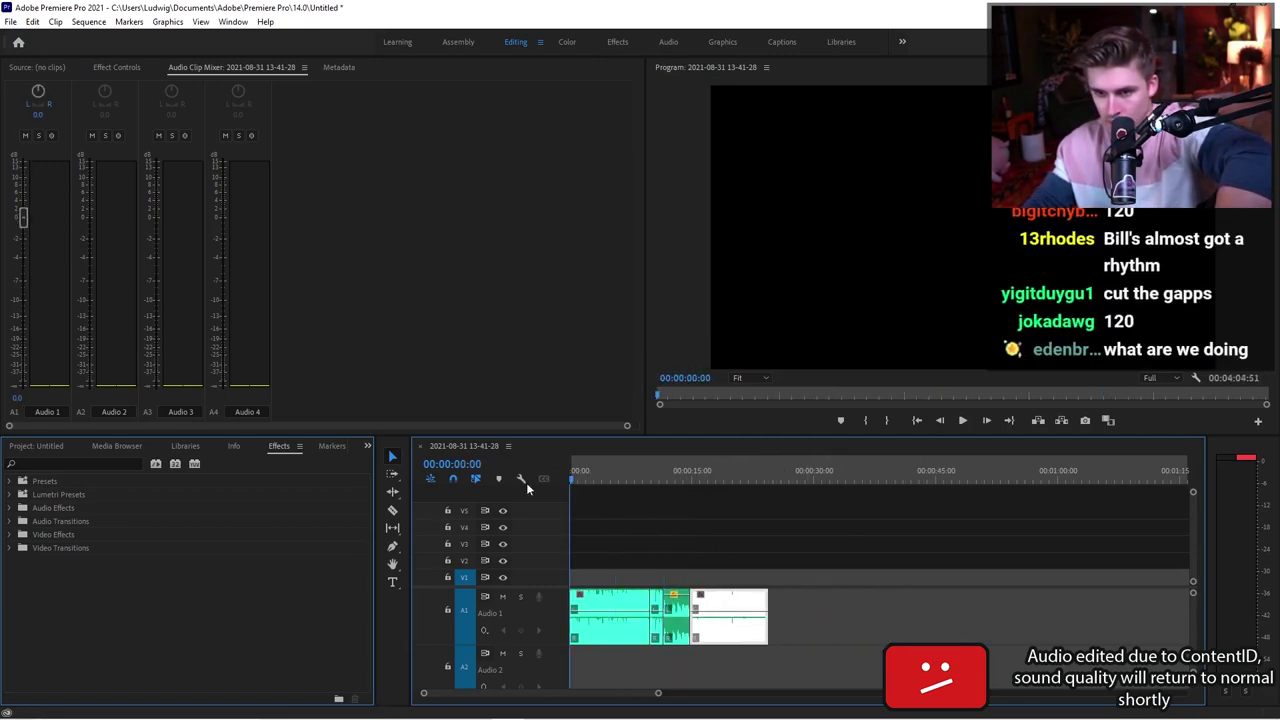
key("space")
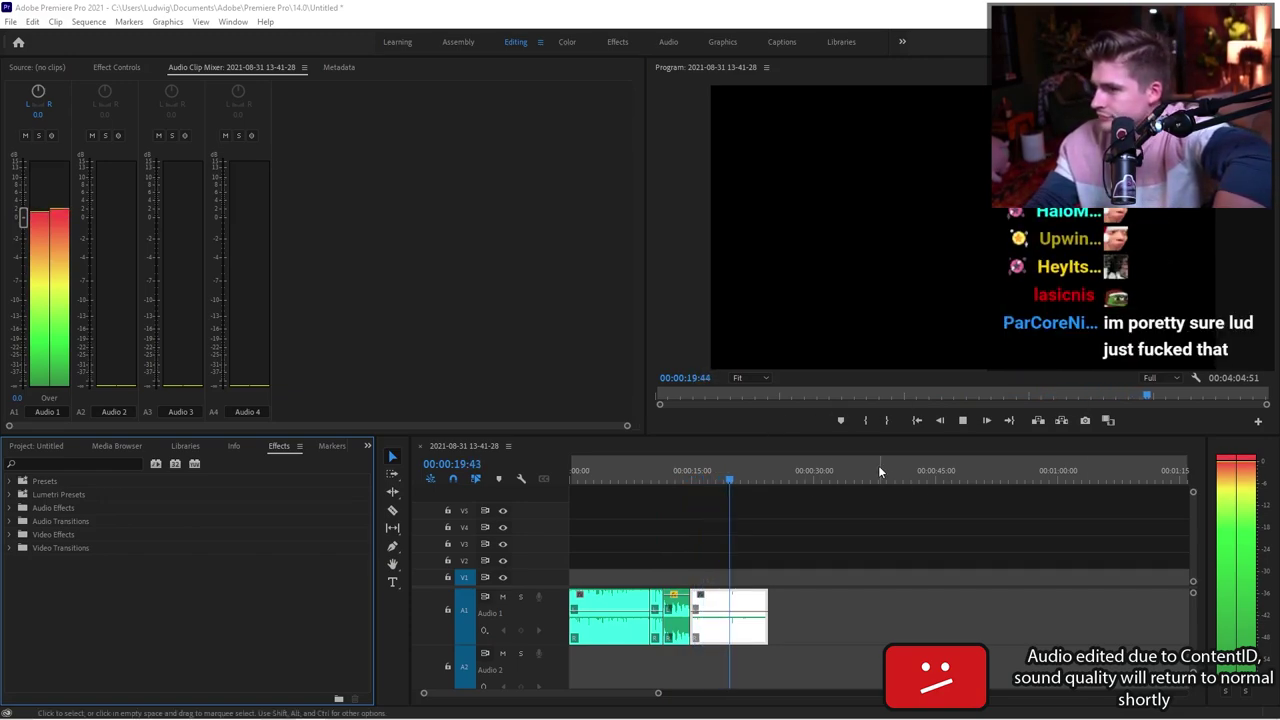
key("space")
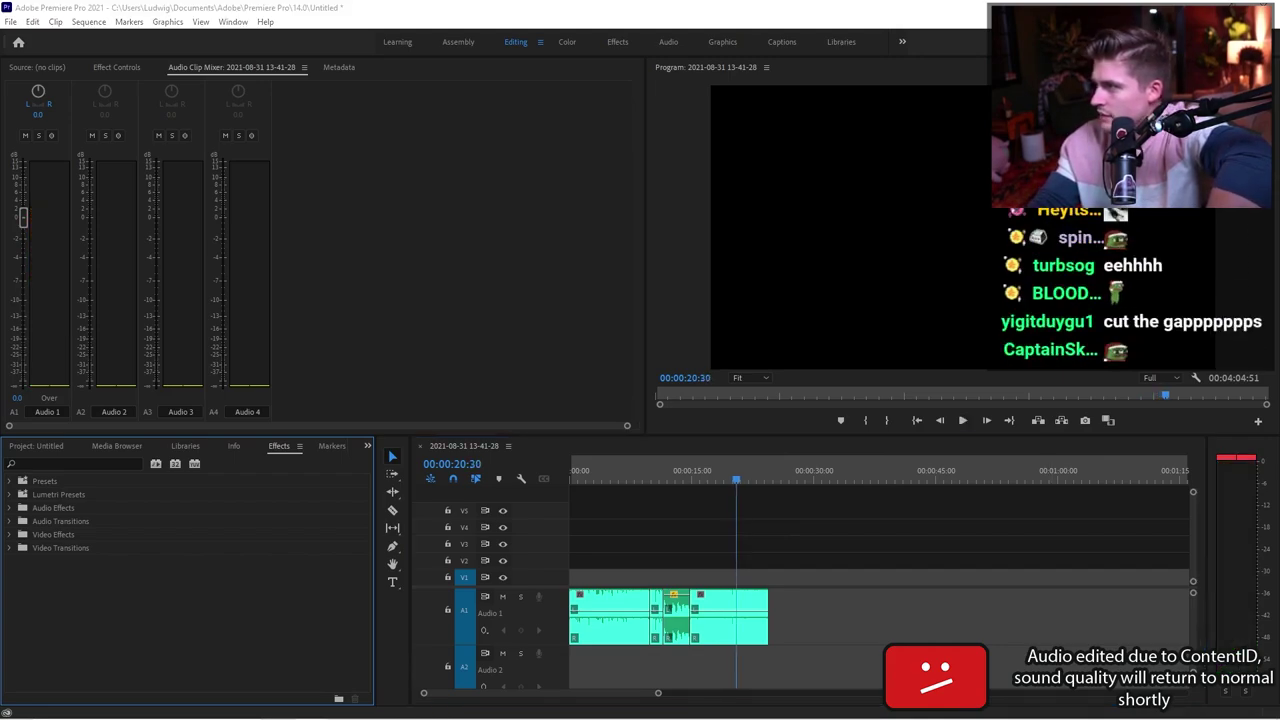
Switch to YouTube in the browser and review the beat-drop section of "Ludwig's new stream intro" as a reference, then return to Premiere Pro.
key("alt+Tab")
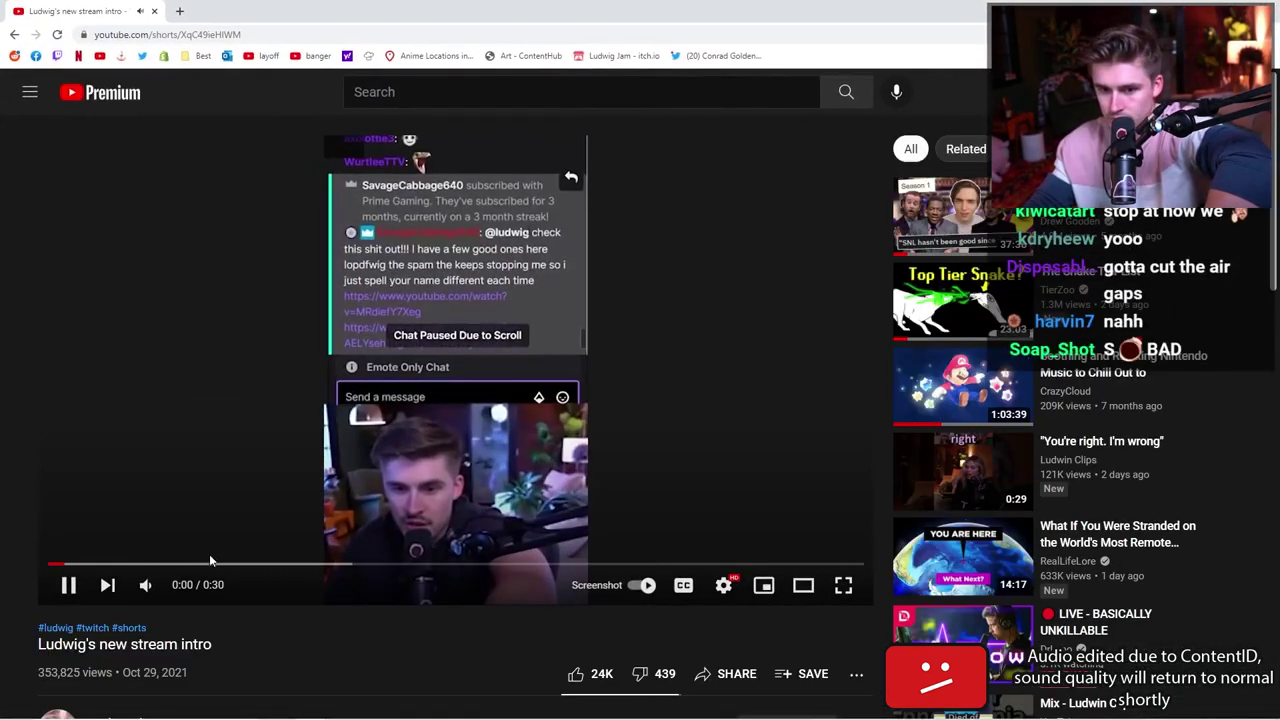
left_click(226, 564)
left_click(340, 566)
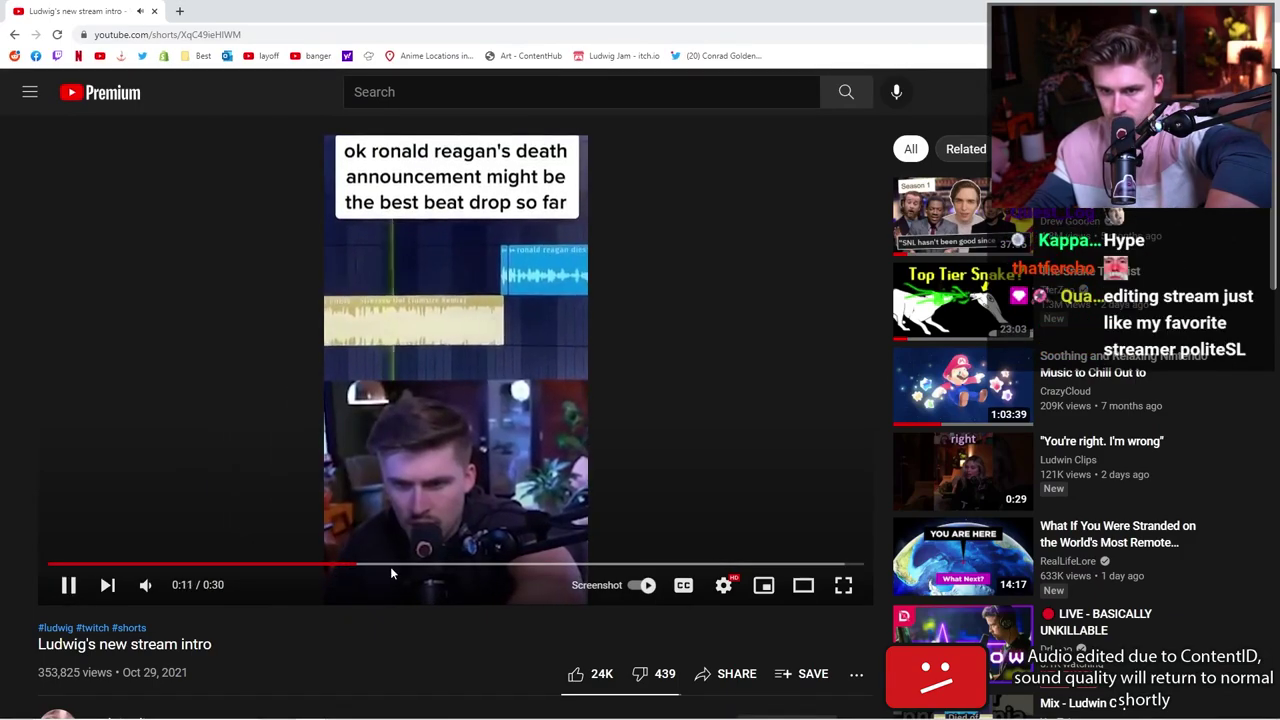
left_click(445, 567)
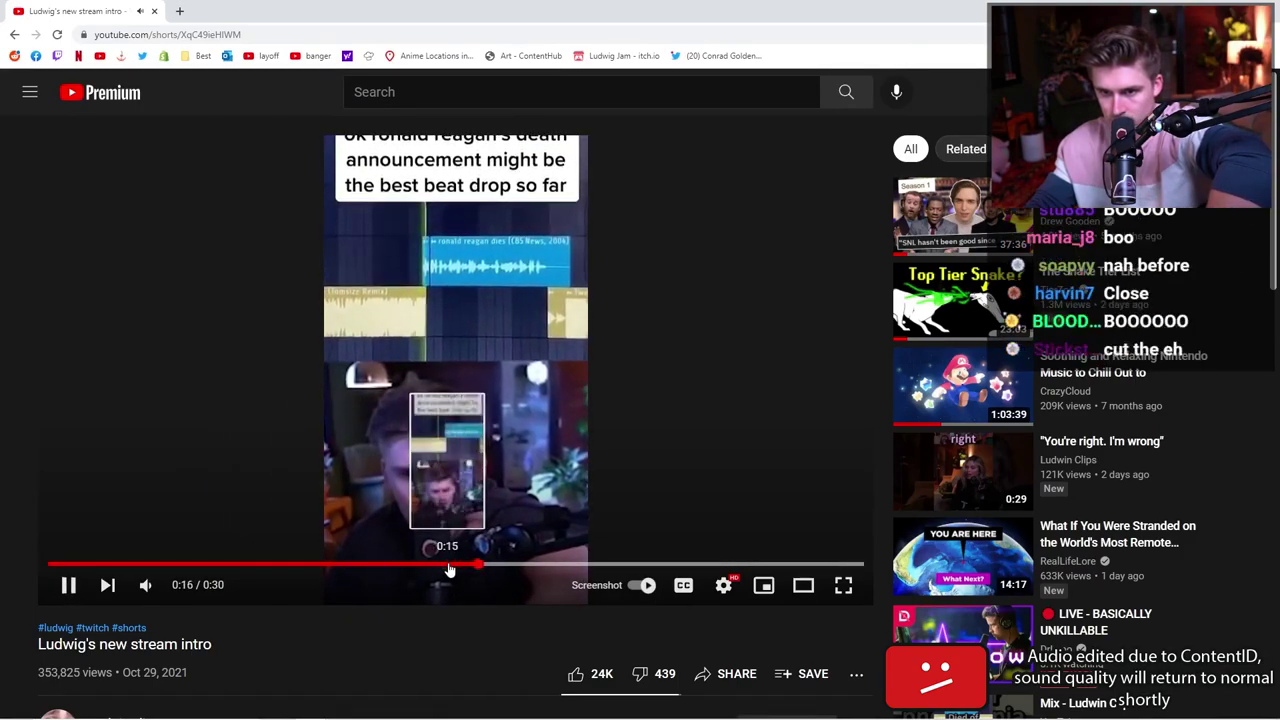
key("space")
key("alt+Tab")
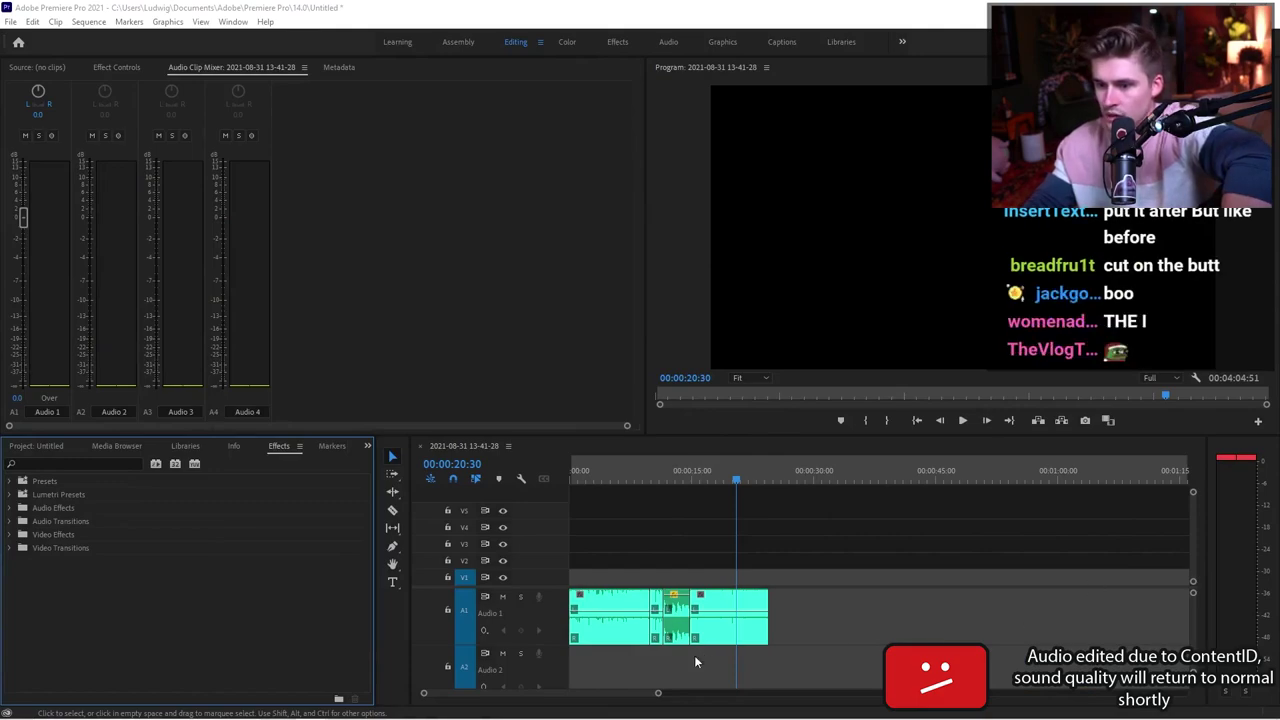
Shorten the music before the voice clip to 00:00:10:35 and move the Bill Clinton clip directly against its new end.
scroll(657, 600, "up", 5)
scroll(634, 490, "up", 2)
left_click(742, 476)
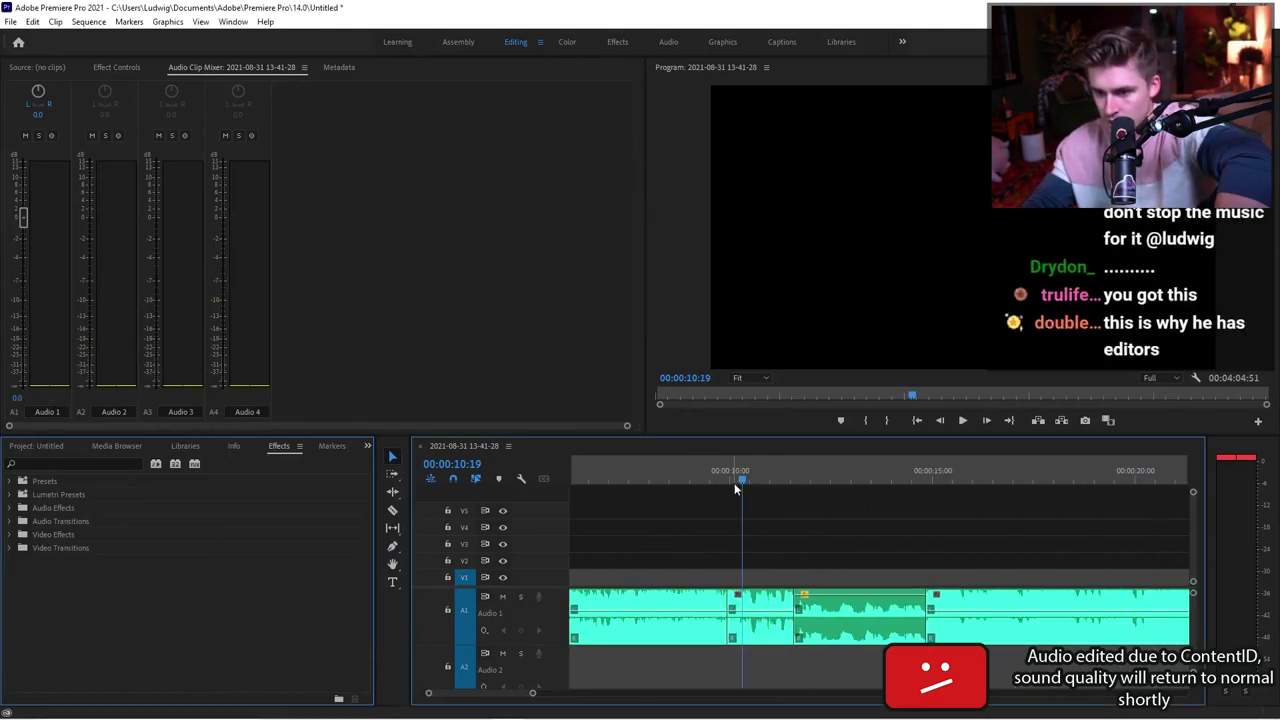
key("space")
left_click(705, 481)
key("space")
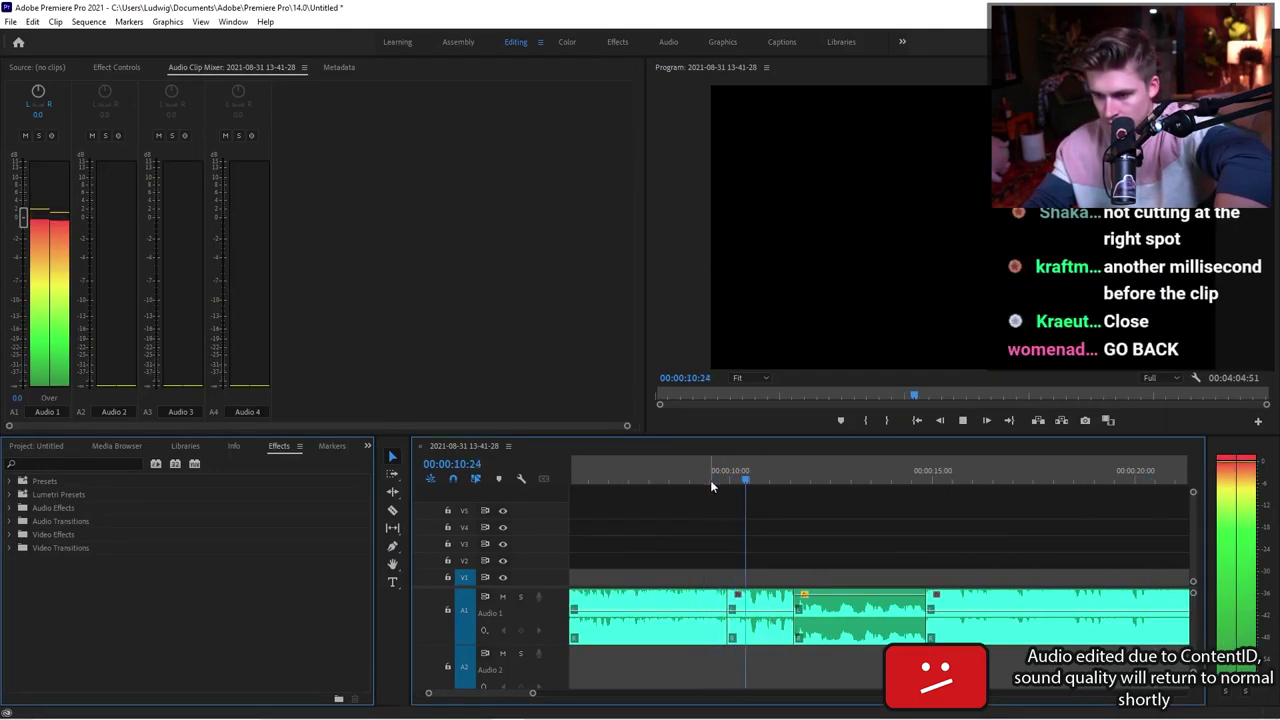
key("space")
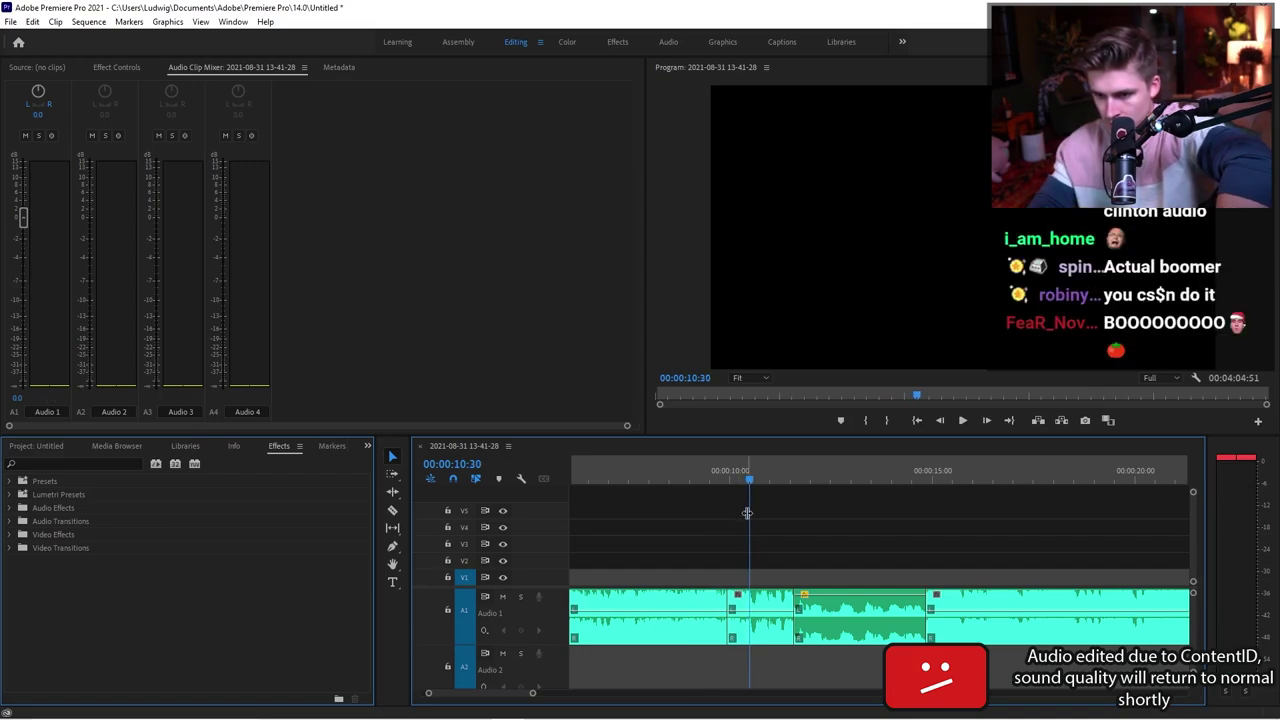
scroll(752, 641, "down", 4)
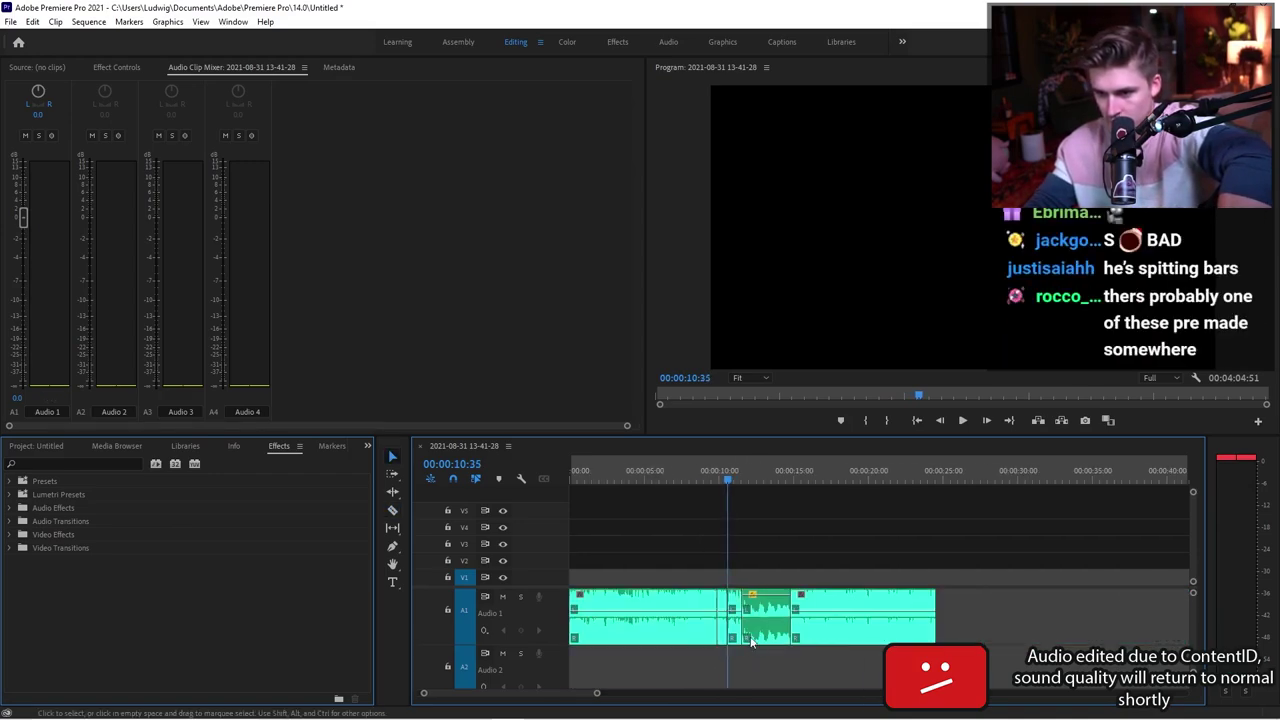
left_click_drag(734, 610, 743, 614)
scroll(730, 541, "up", 4)
Cut the start off the Bill Clinton clip at about 00:00:10:50 and move the remainder back against the preceding music.
key("space")
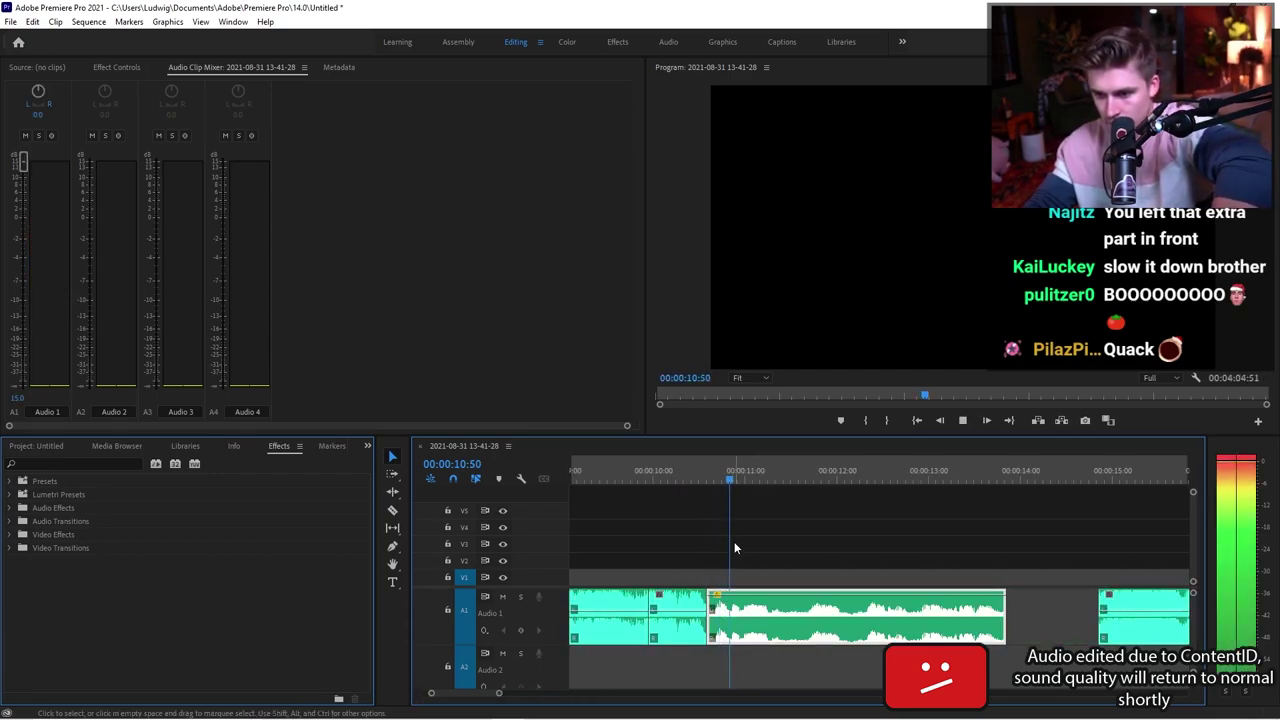
key("space")
key("c")
left_click(730, 600)
key("v")
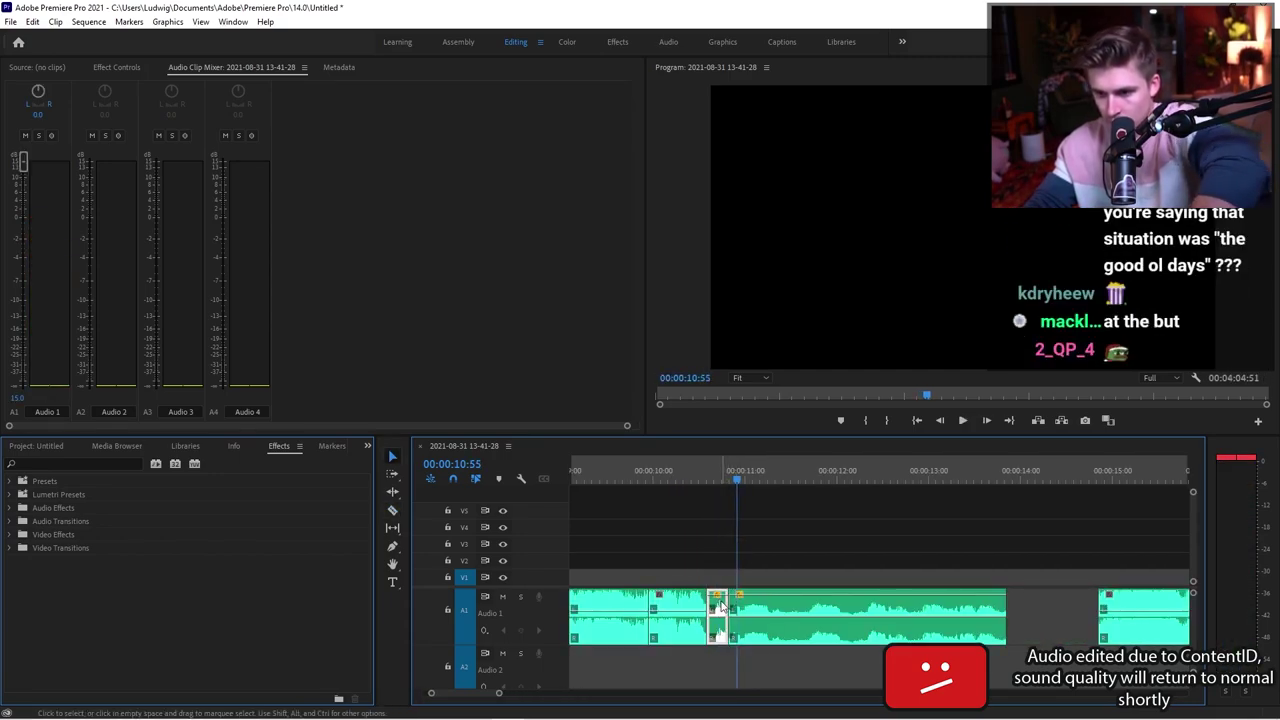
left_click(718, 615)
key("Delete")
left_click_drag(750, 625, 728, 628)
Delete the music after the voice clip and paste a longer copy of the music at 00:00:15:05.
scroll(728, 628, "down", 3)
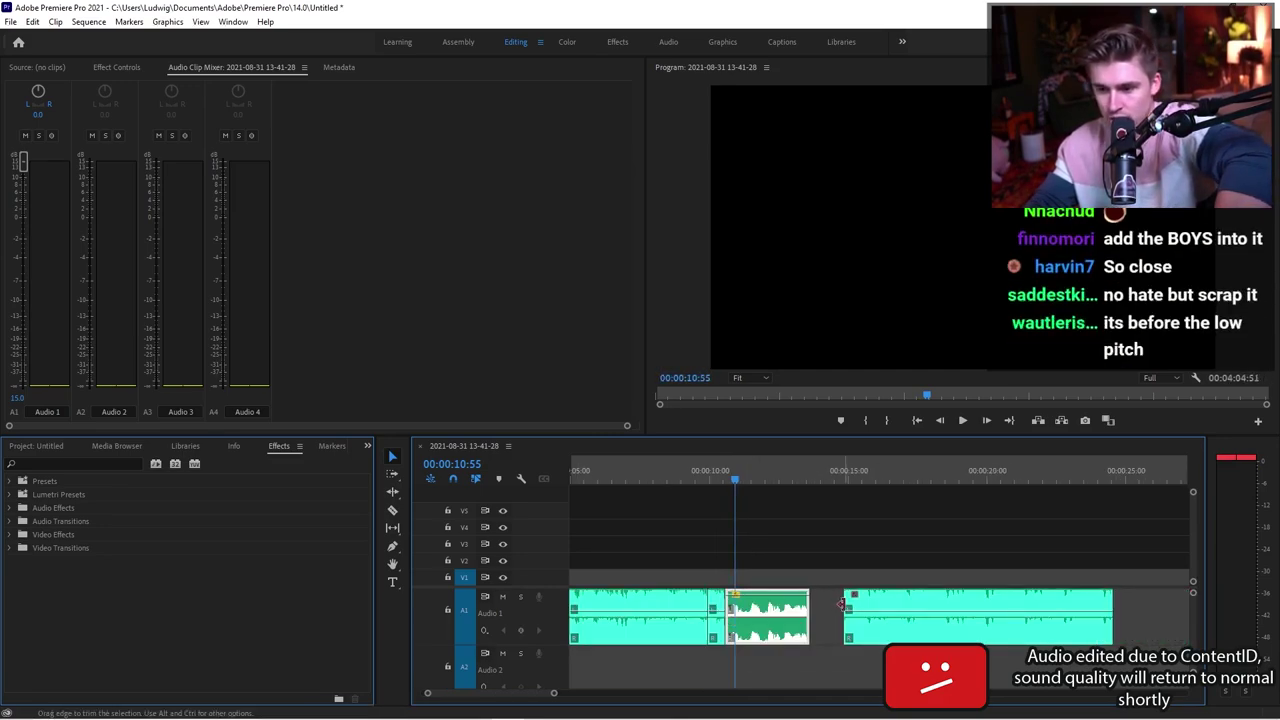
left_click_drag(890, 625, 852, 630)
scroll(753, 664, "down", 4)
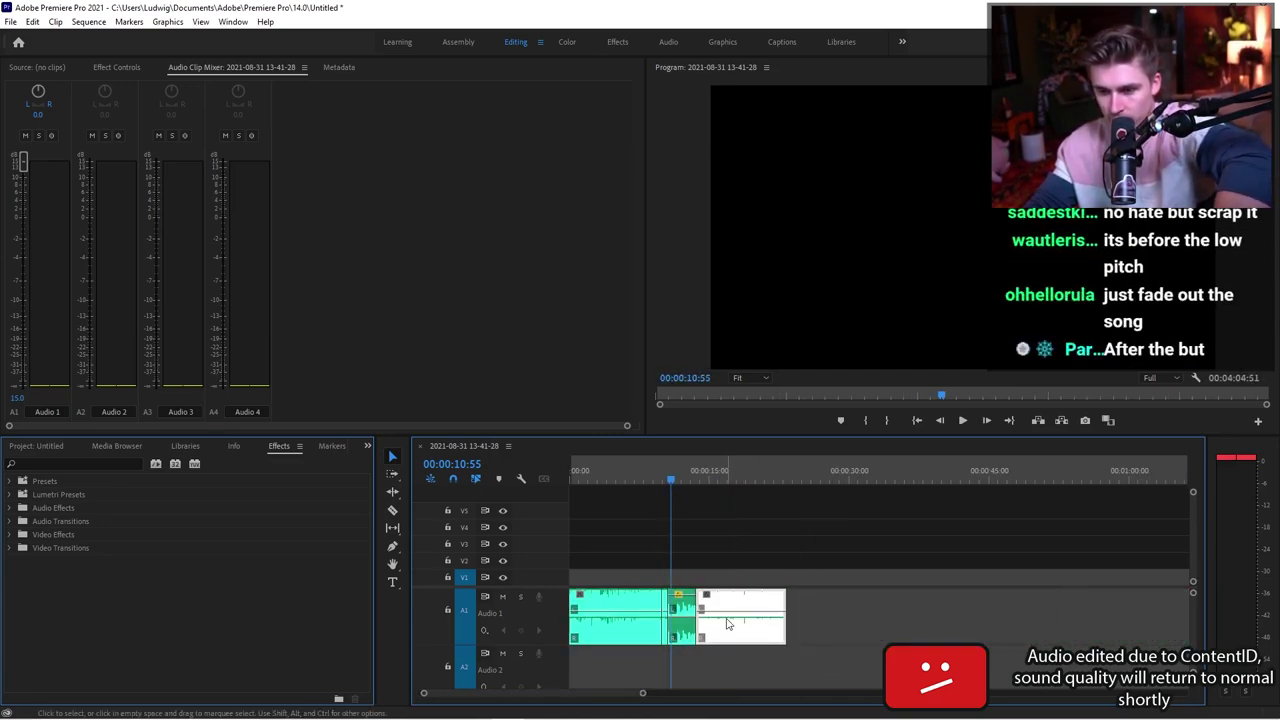
key("Delete")
left_click(715, 478)
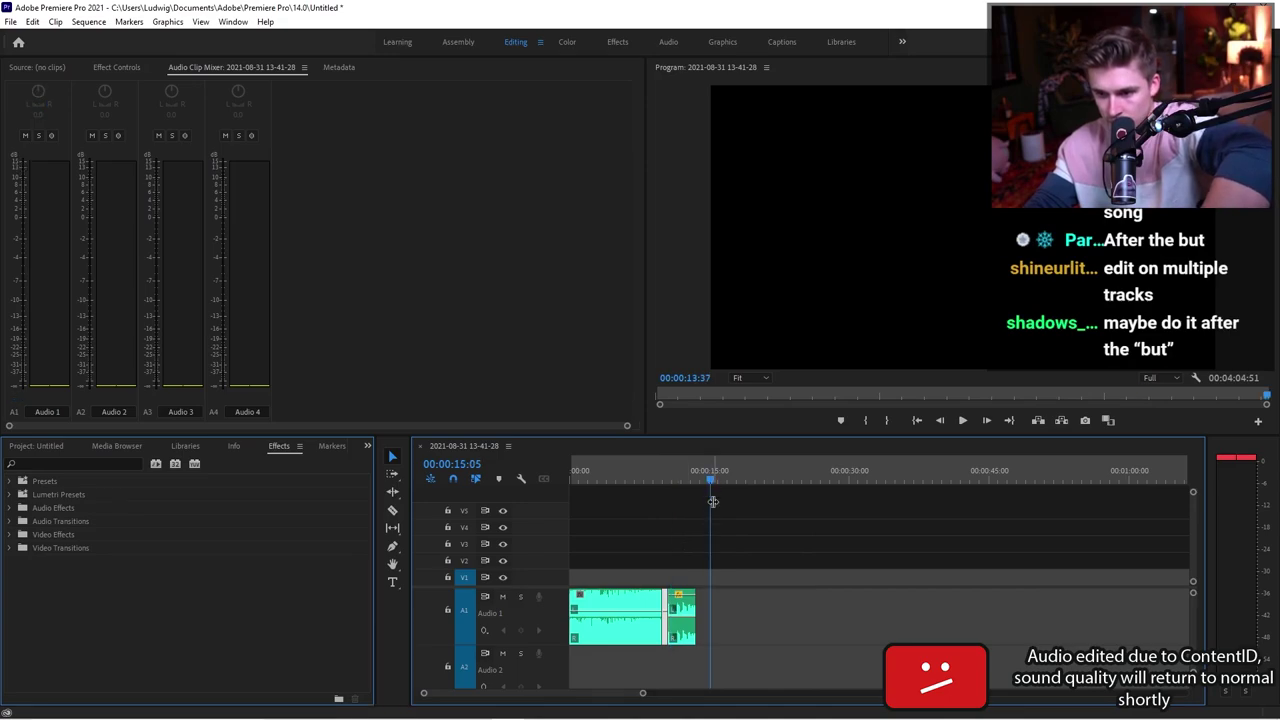
key("ctrl+v")
Trim the start of the pasted music at 00:00:15:43 and place the remainder directly after the Bill Clinton clip.
key("c")
left_click(717, 604)
key("v")
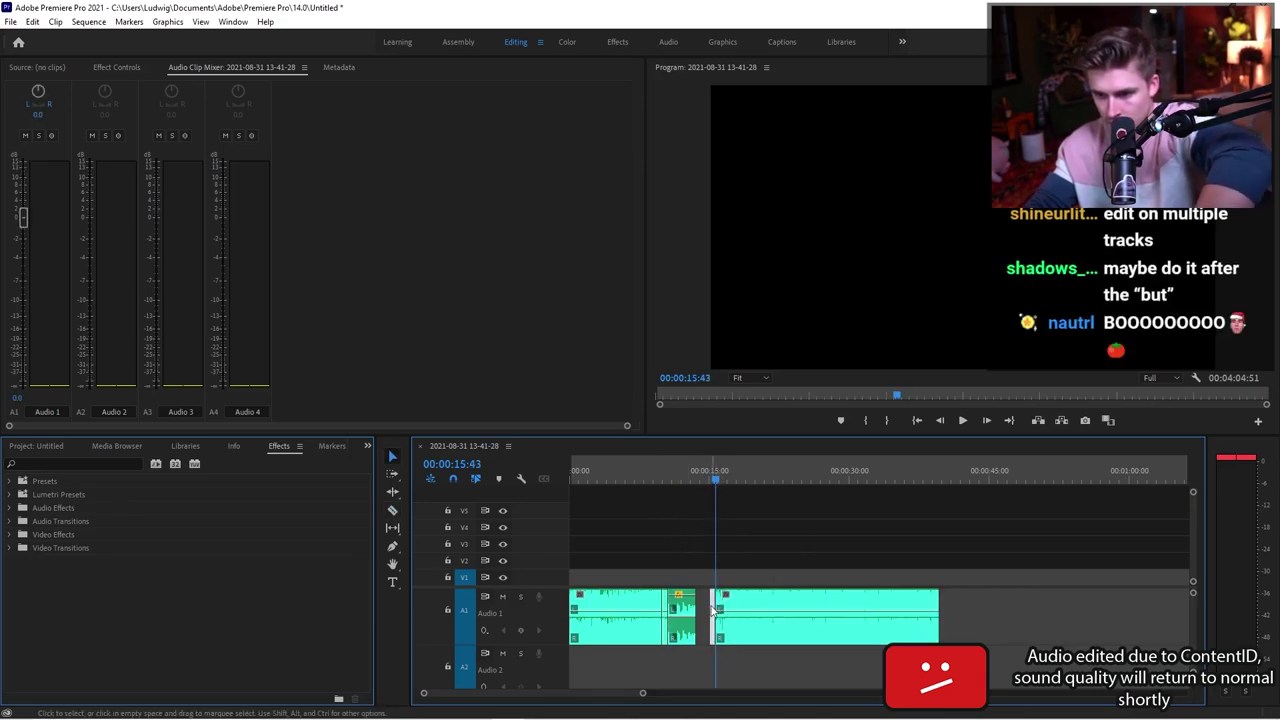
left_click_drag(734, 606, 715, 606)
Play the edit from the start through the voice clip and into the following music.
left_click_drag(639, 472, 604, 472)
key("Home")
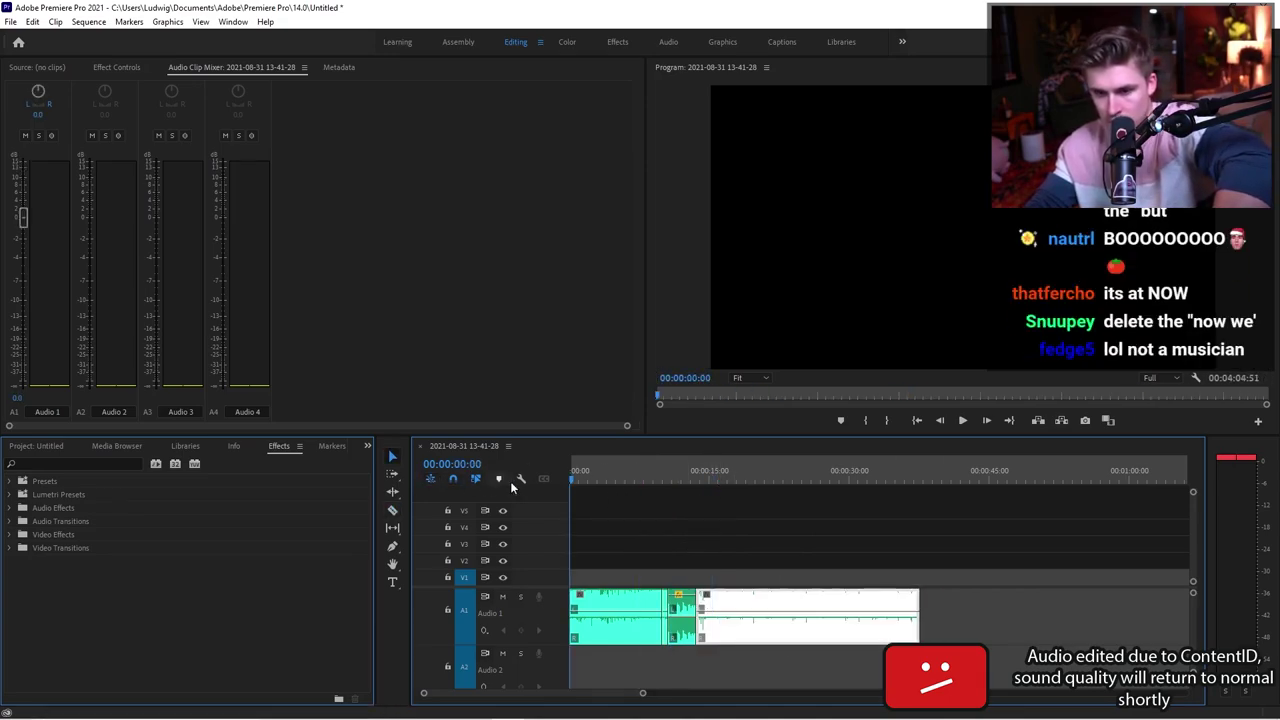
key("space")
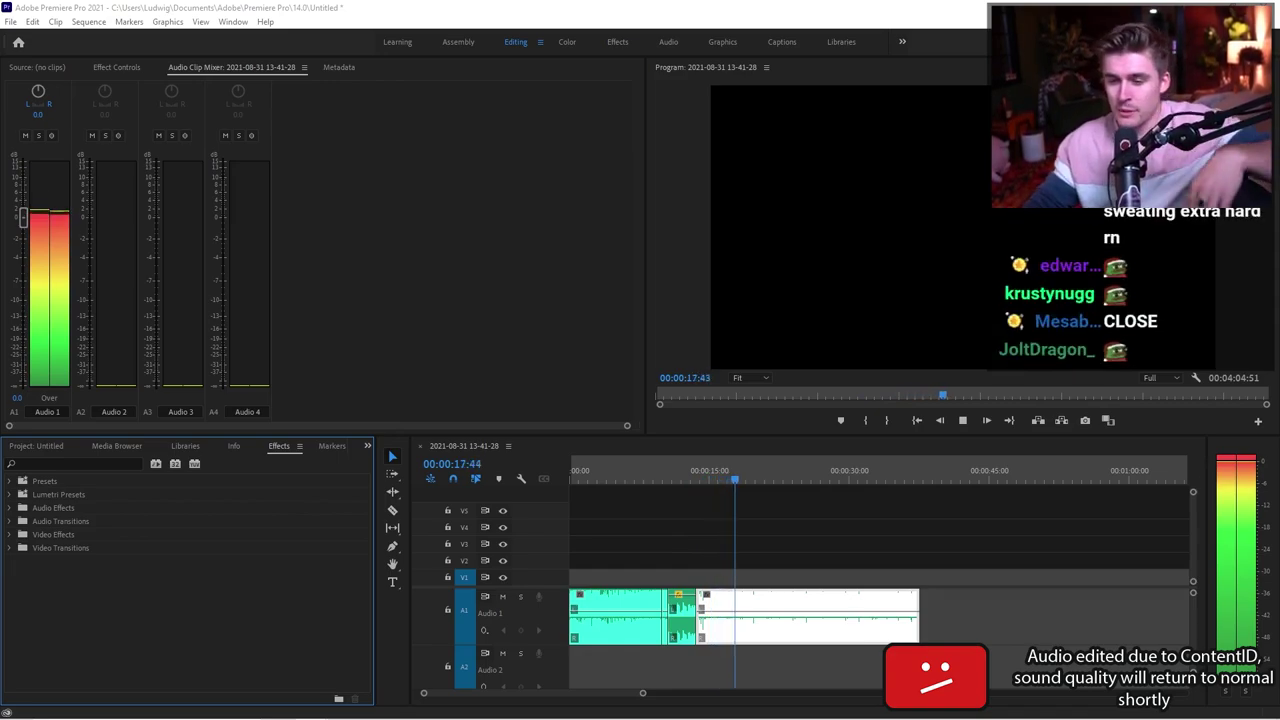
left_click(718, 541)
key("space")
Cut the music after the voice clip at 00:00:14:41, delete the piece before the cut, and move the remainder against the voice clip.
key("=")
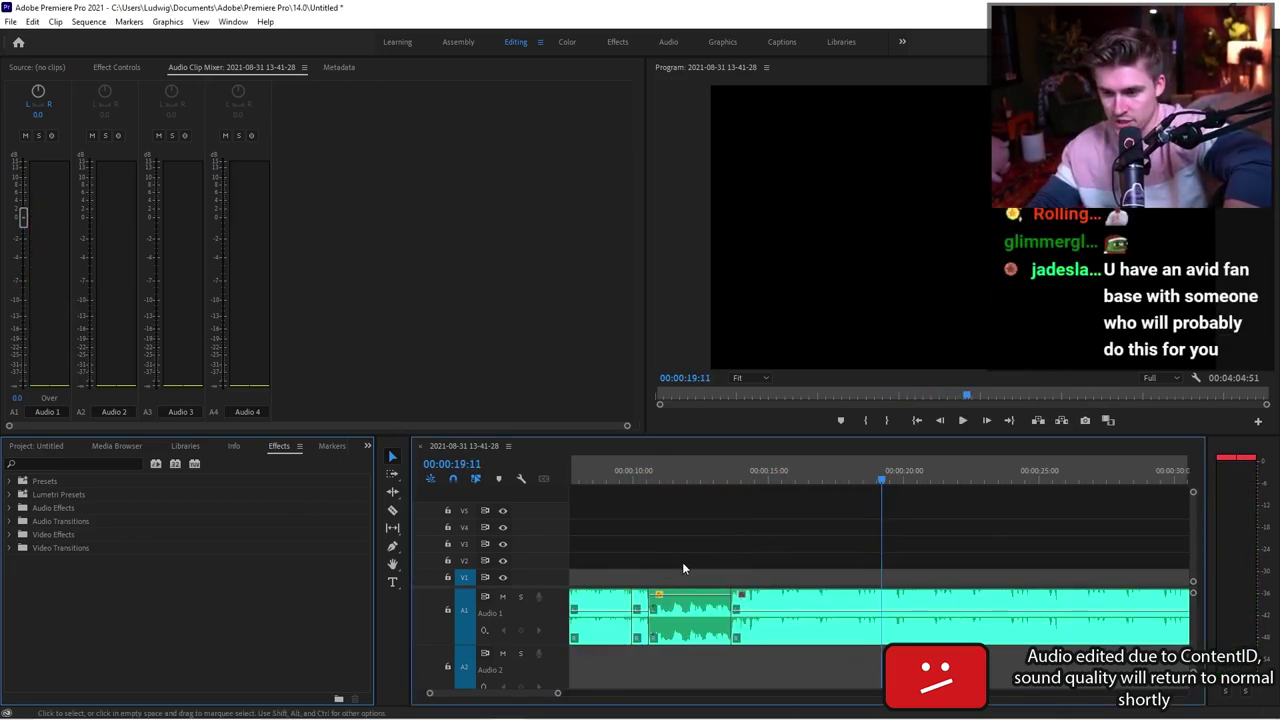
scroll(720, 579, "up", 3)
left_click(784, 468)
key("space")
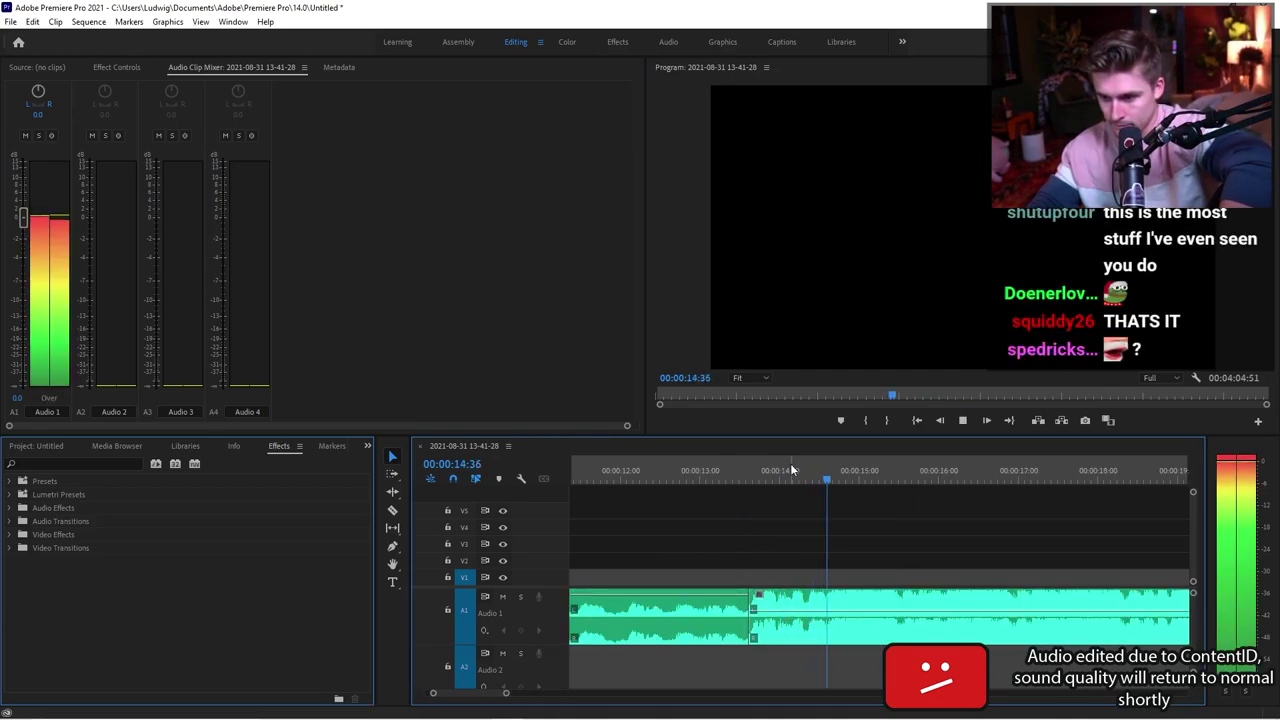
key("space")
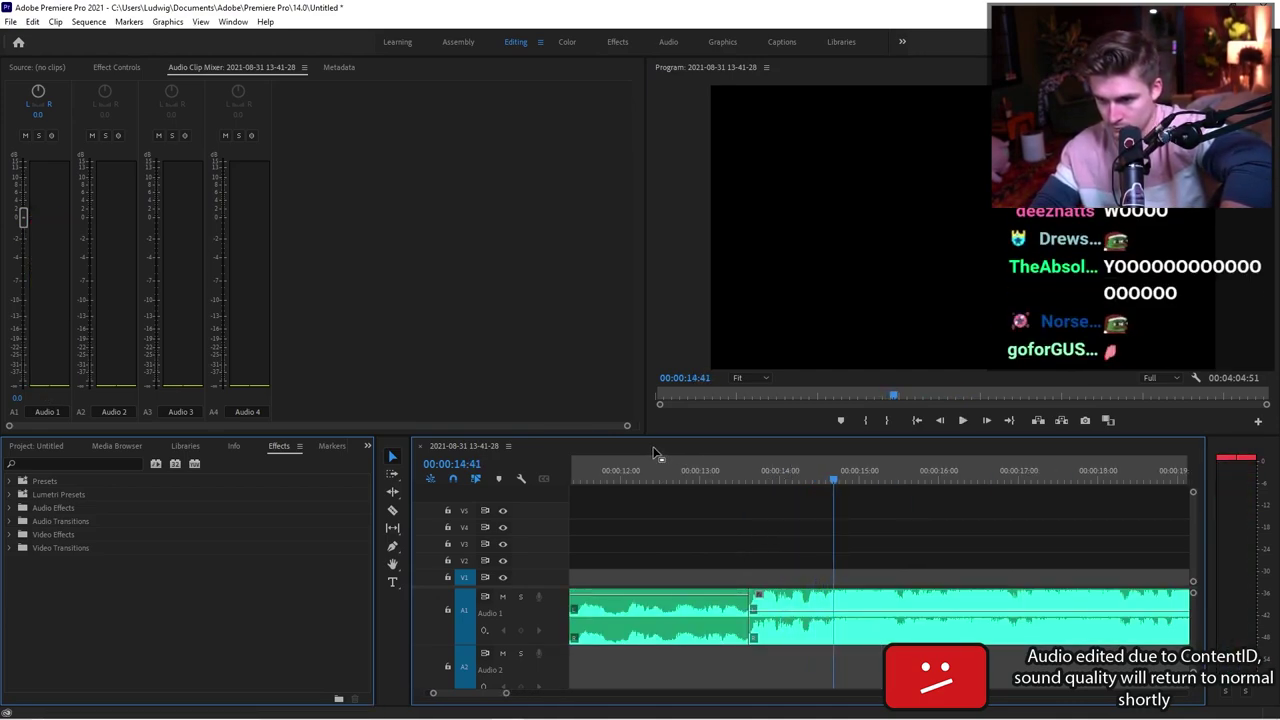
key("Left")
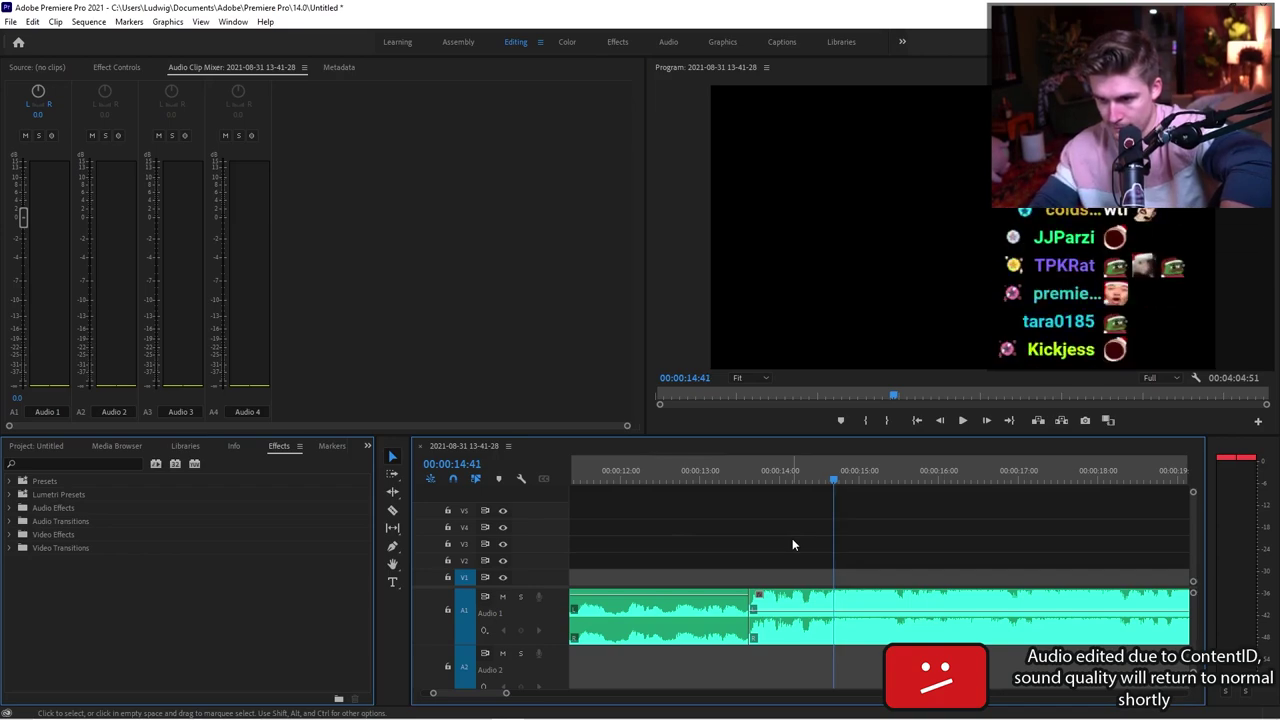
key("c")
left_click(835, 611)
key("v")
left_click(815, 612)
key("Delete")
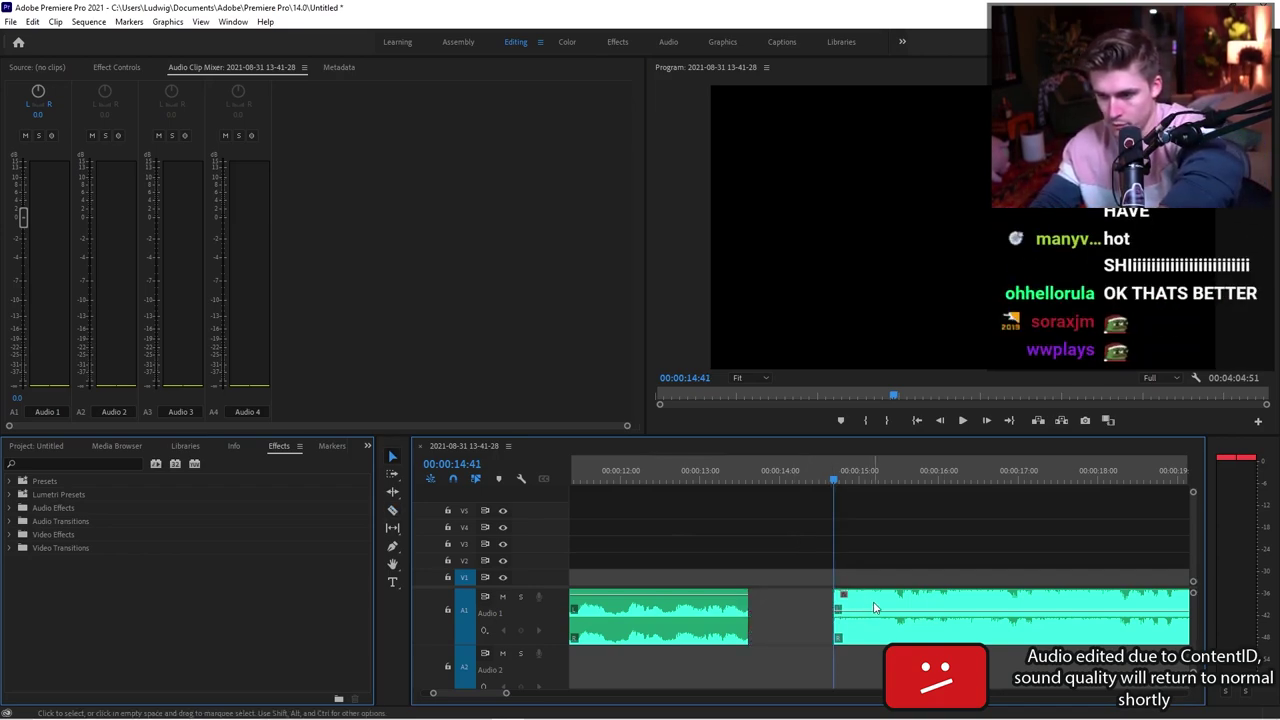
left_click_drag(875, 606, 794, 612)
Play the voice clip section to check how it leads back into the music.
scroll(744, 605, "down", 2)
scroll(760, 540, "up", 2)
left_click(754, 481)
key("space")
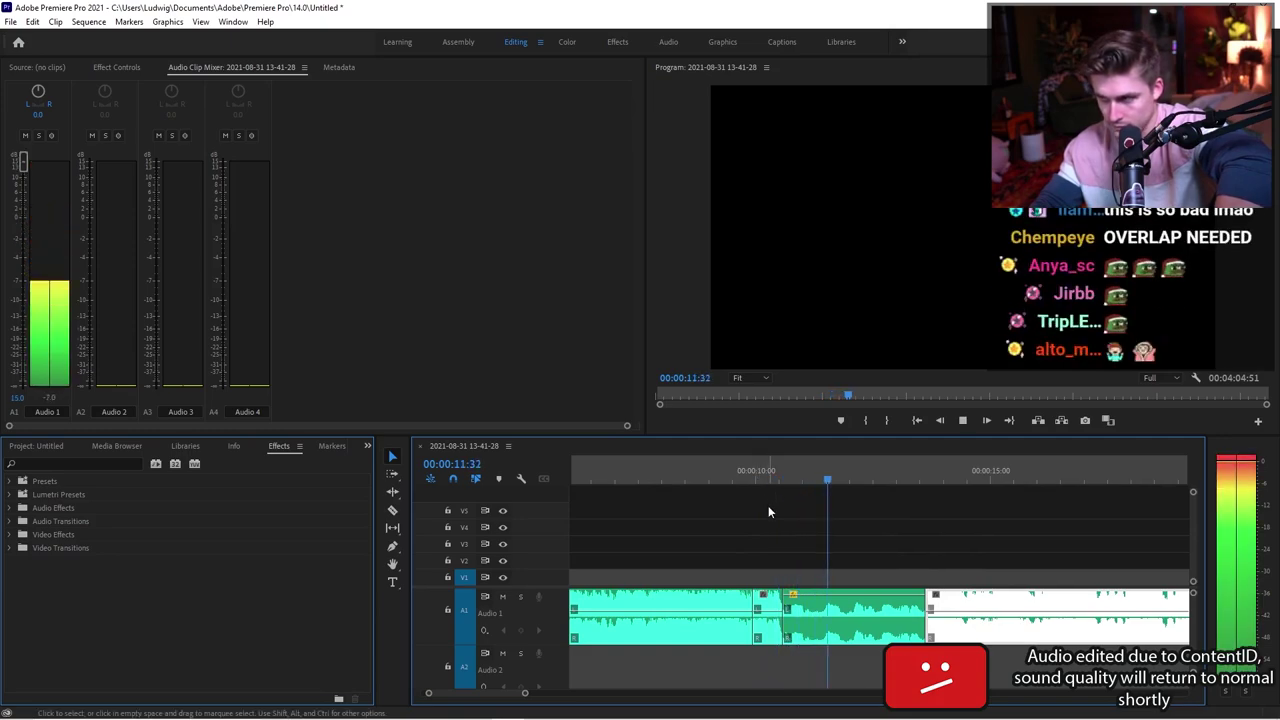
scroll(768, 543, "down", 2)
scroll(768, 543, "down", 2)
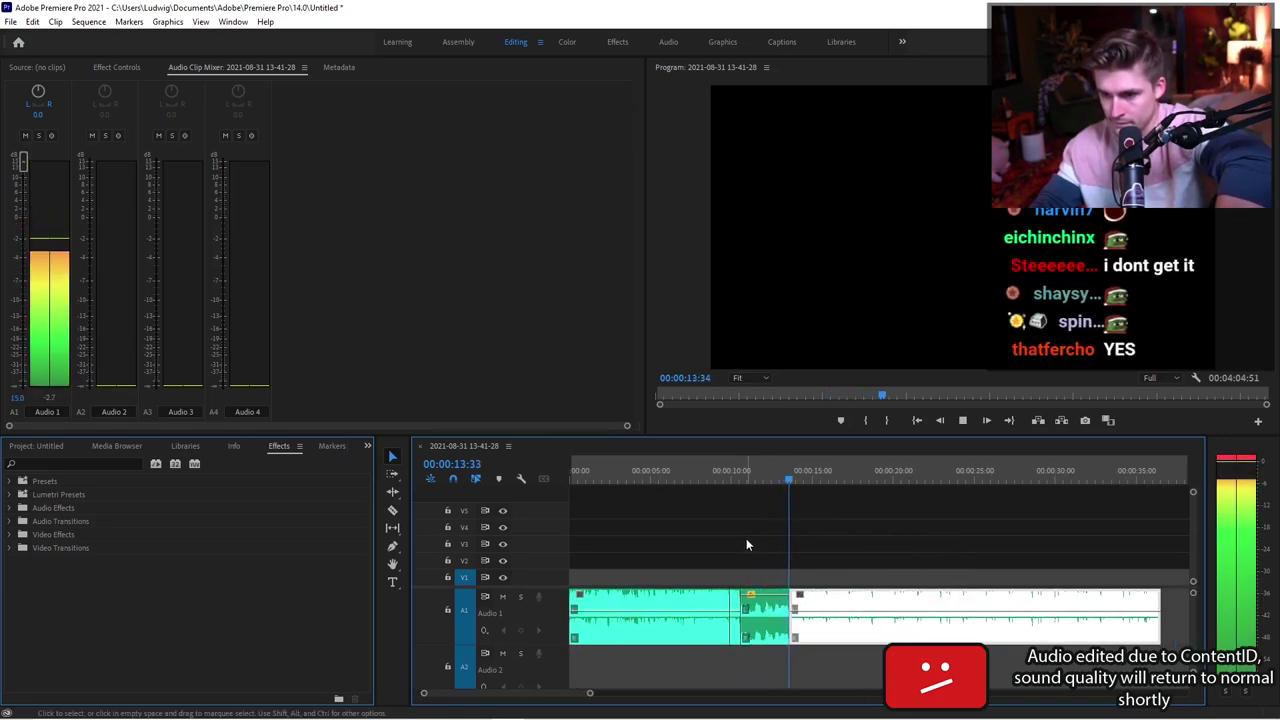
key("space")
Split the Bill Clinton clip at 00:00:11:11 and remove a short piece after the split, closing the gap.
scroll(750, 562, "up", 4)
left_click(733, 476)
key("space")
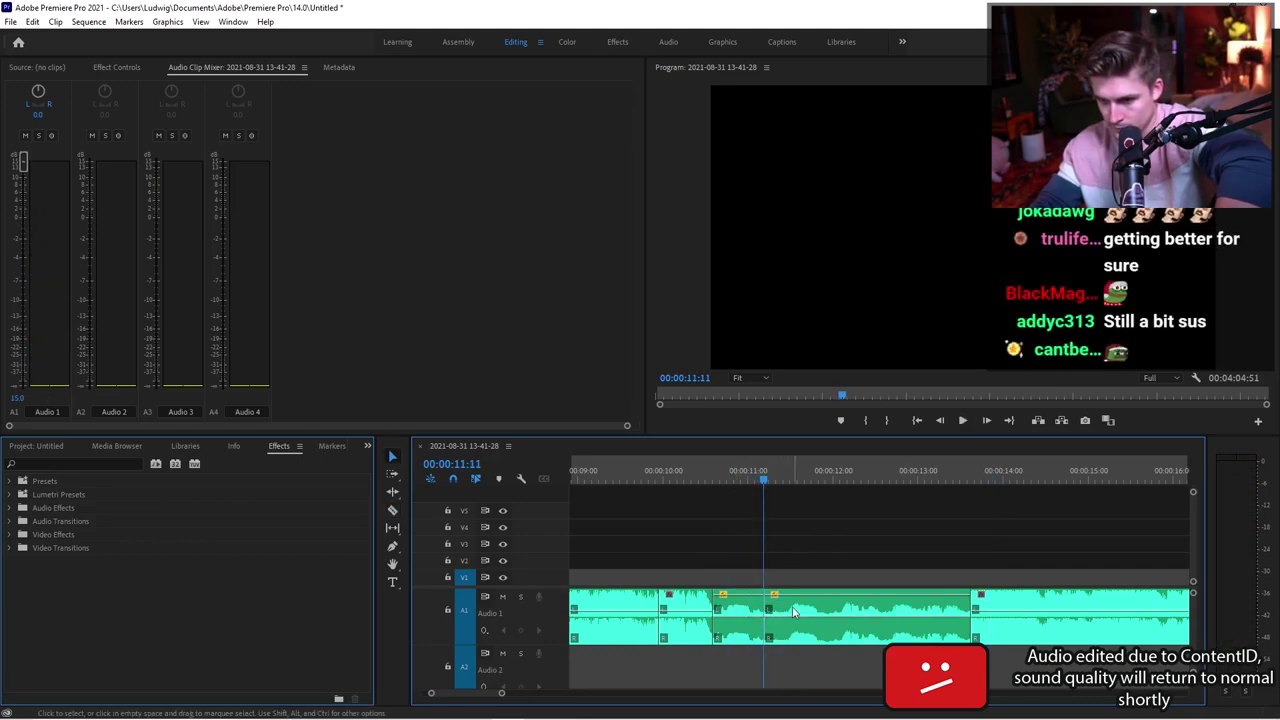
key("shift+Delete")
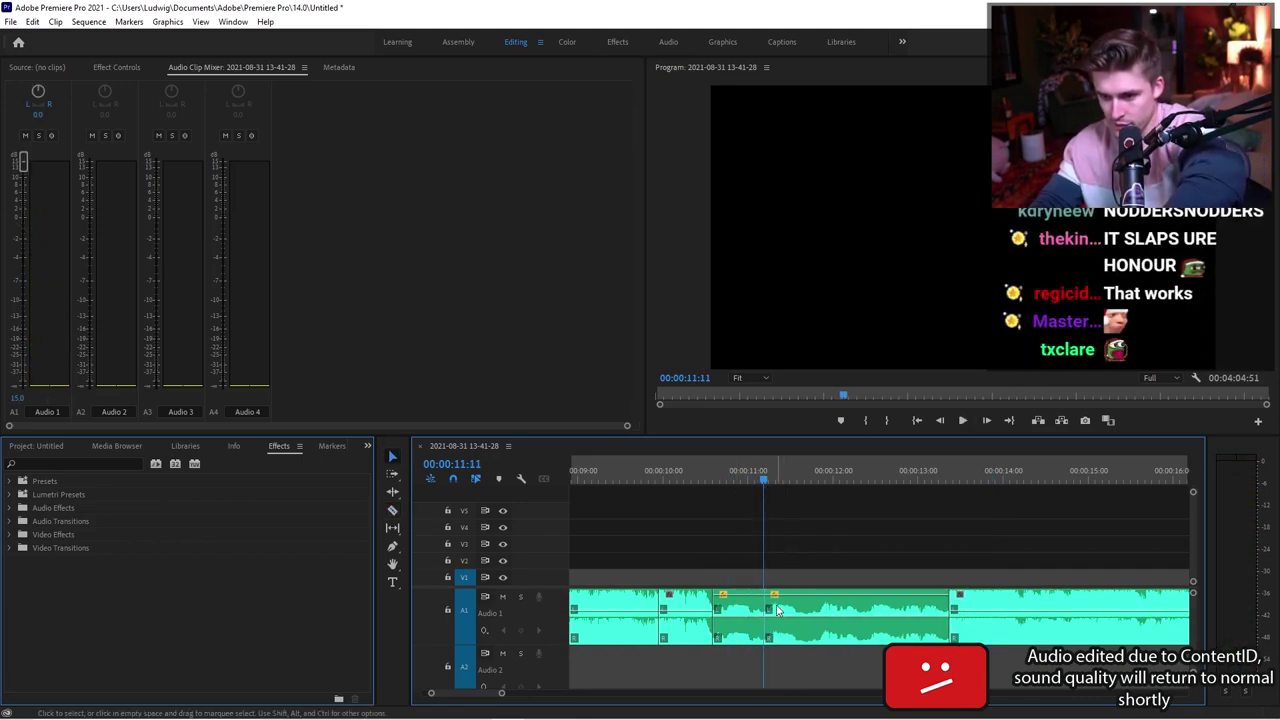
Replay the music-to-voice transition and the shortened voice section to check the timing of the cuts.
key("space")
left_click(739, 478)
key("space")
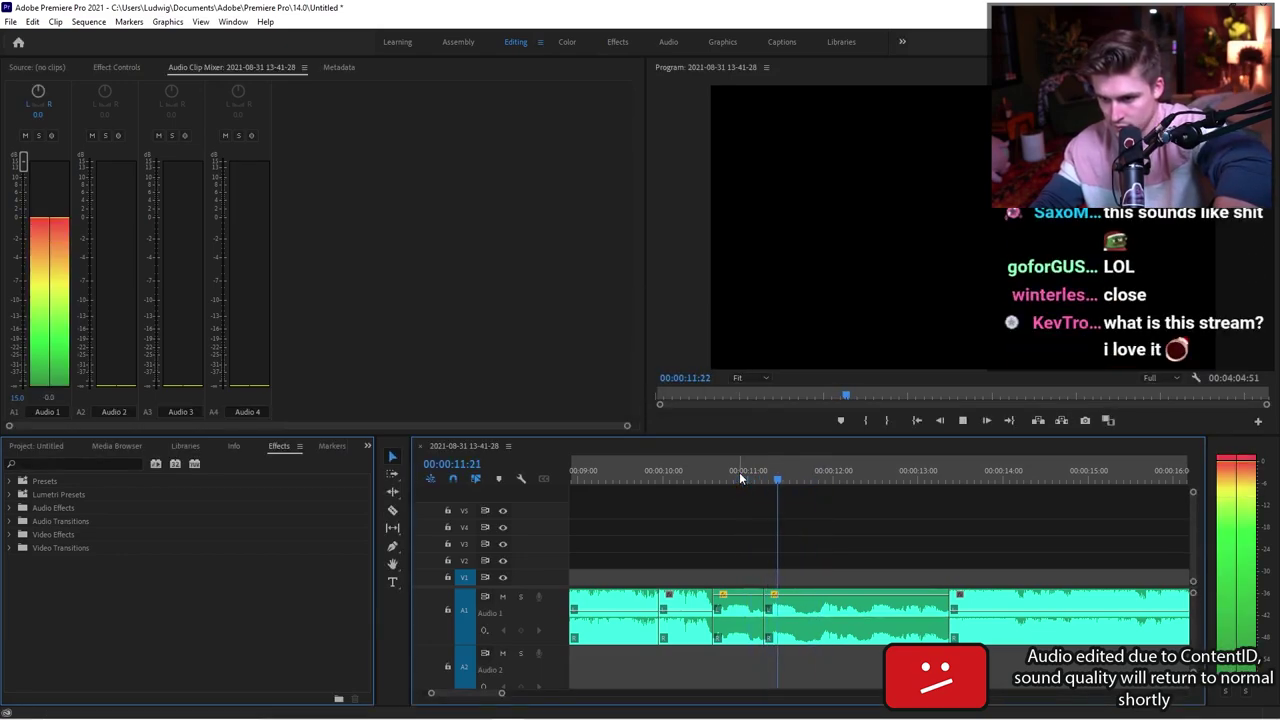
left_click(699, 479)
key("space")
left_click(707, 480)
key("space")
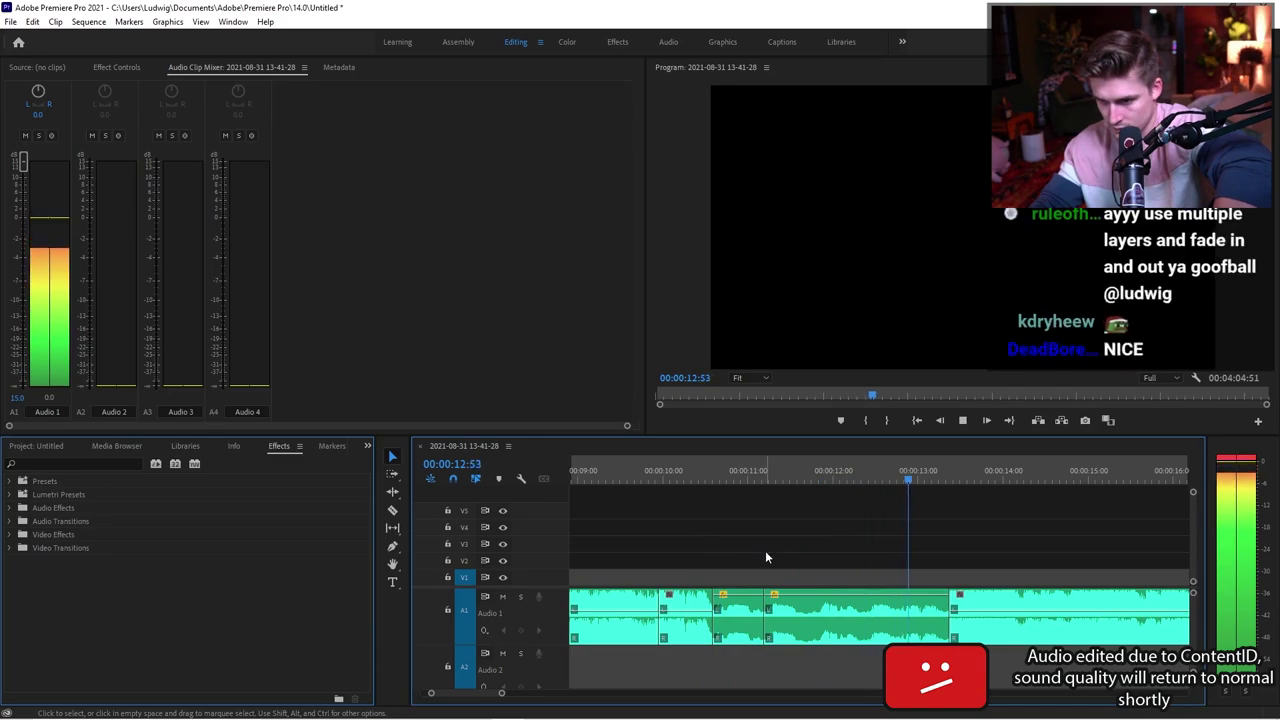
key("minus")
key("space")
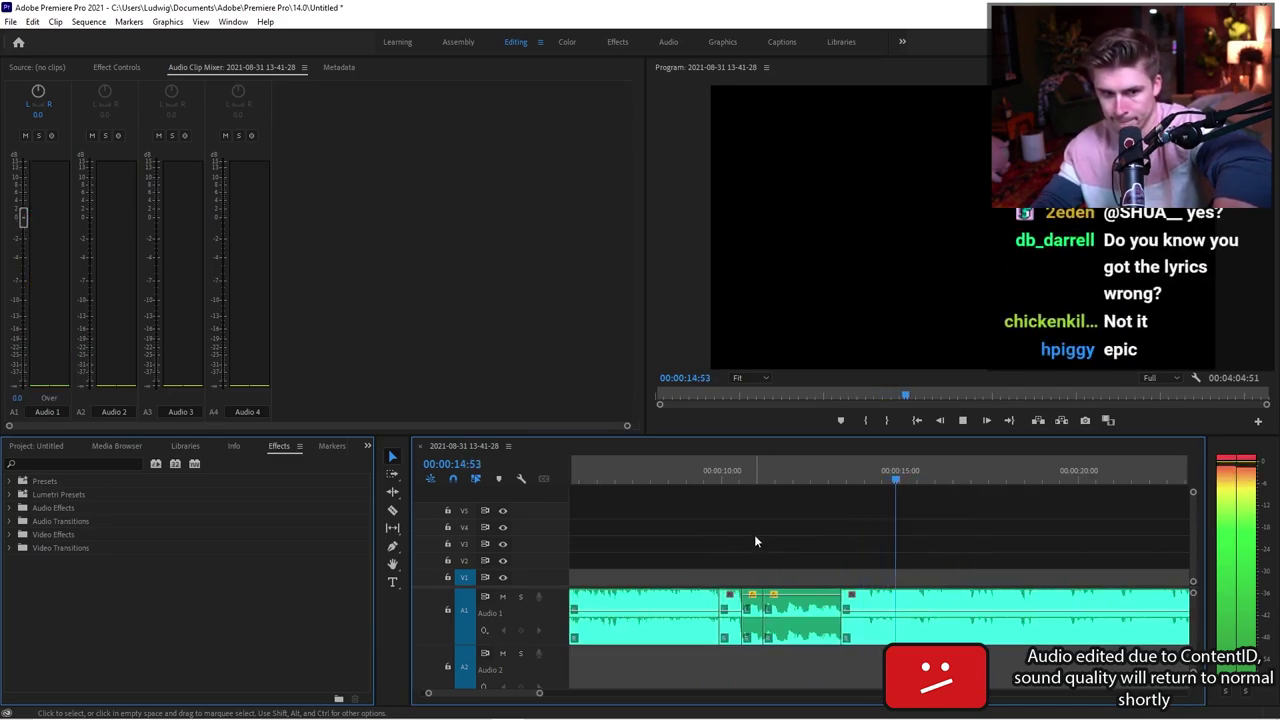
left_click(707, 477)
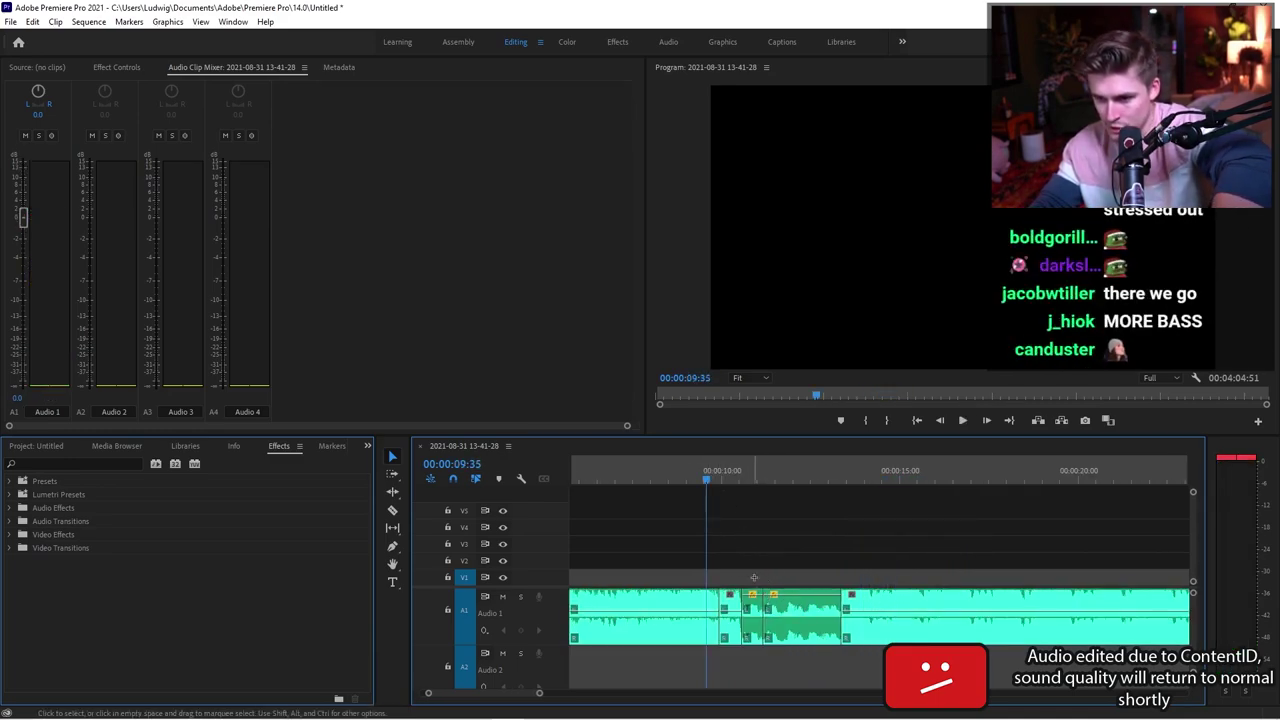
Try to set the speed of both Bill Clinton pieces to 110% with the following music directly against them.
right_click(779, 612)
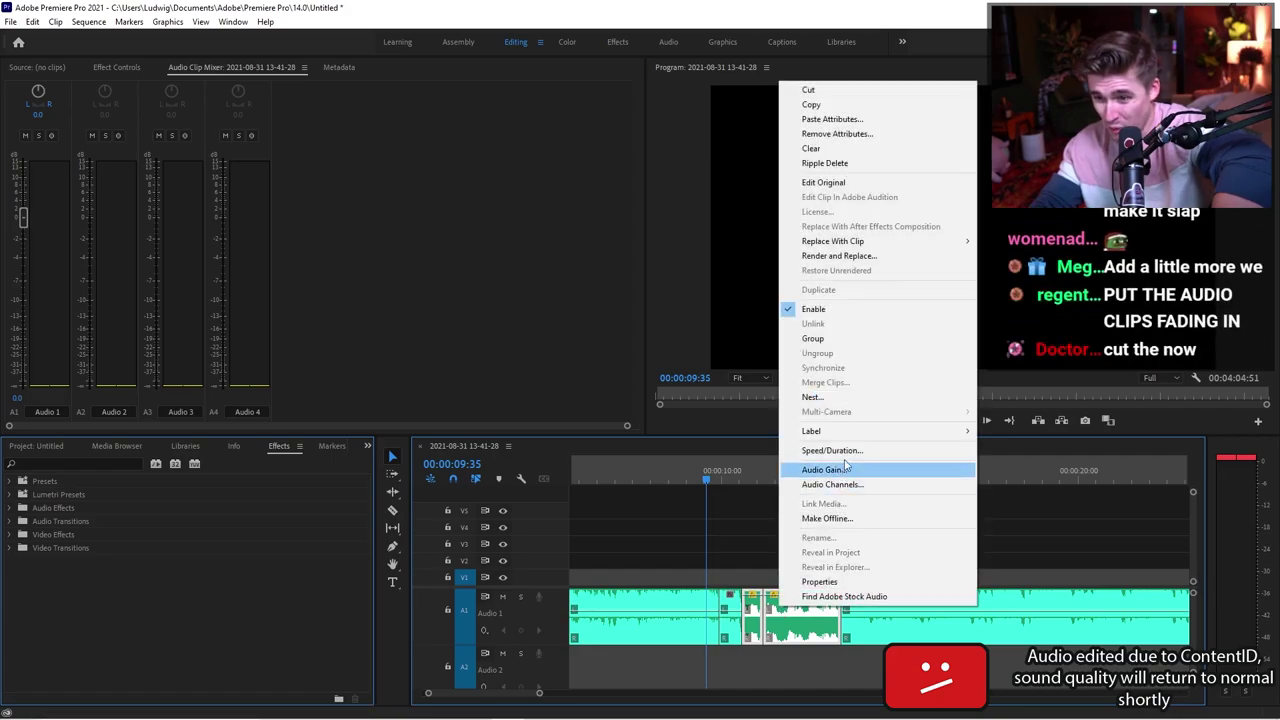
left_click(831, 450)
type("110")
key("Return")
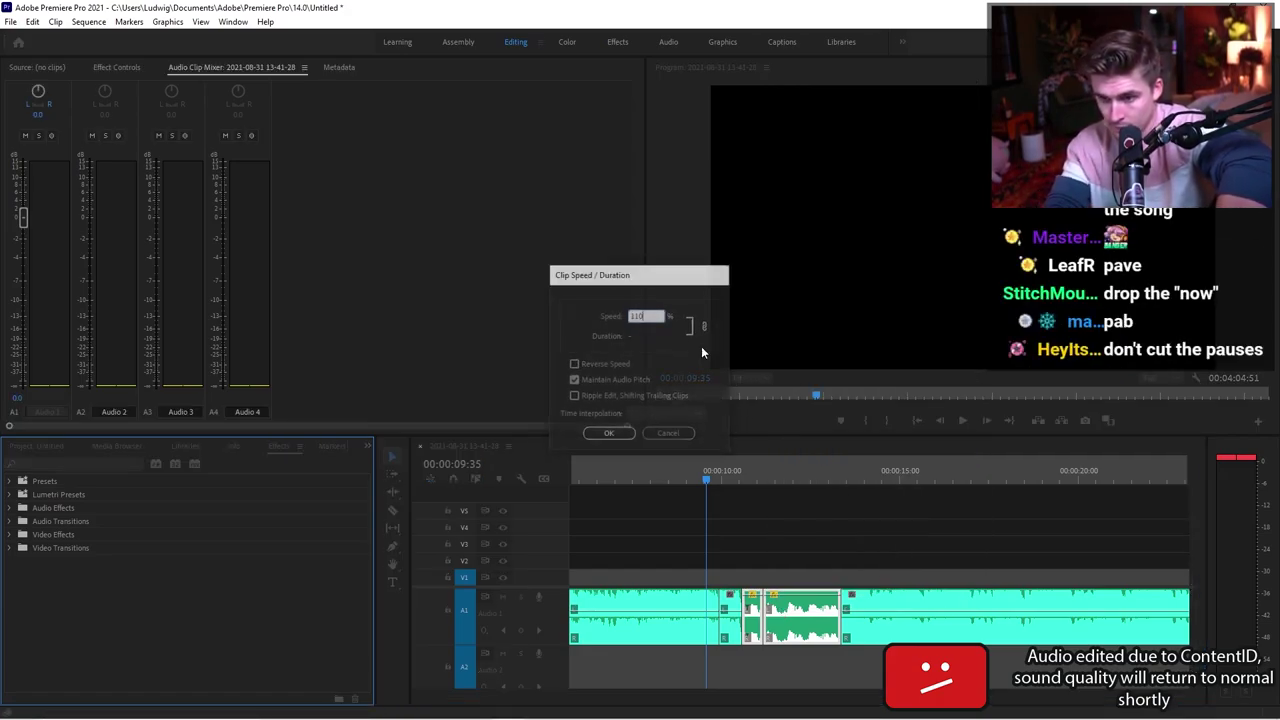
Move the following music to about 00:00:17:30 and shift the second Bill Clinton piece later, leaving room after both voice pieces.
scroll(866, 610, "down", 1)
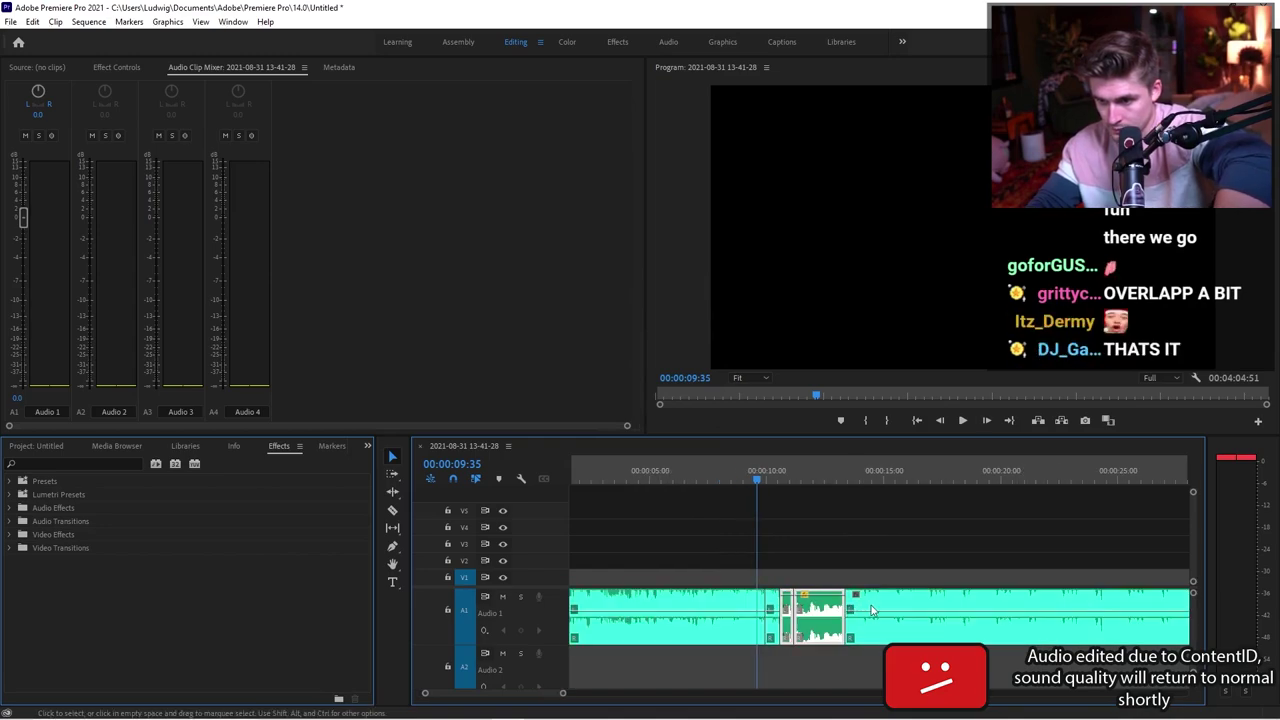
left_click(815, 610)
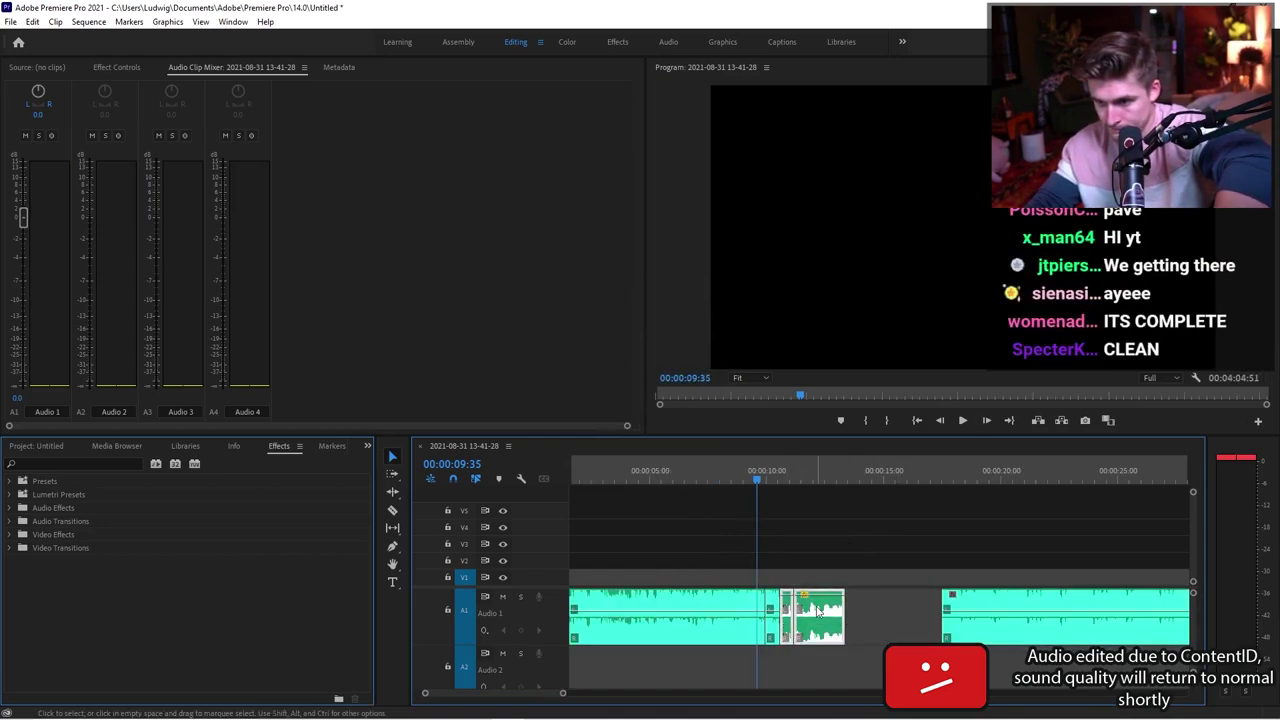
right_click(814, 606)
left_click(878, 451)
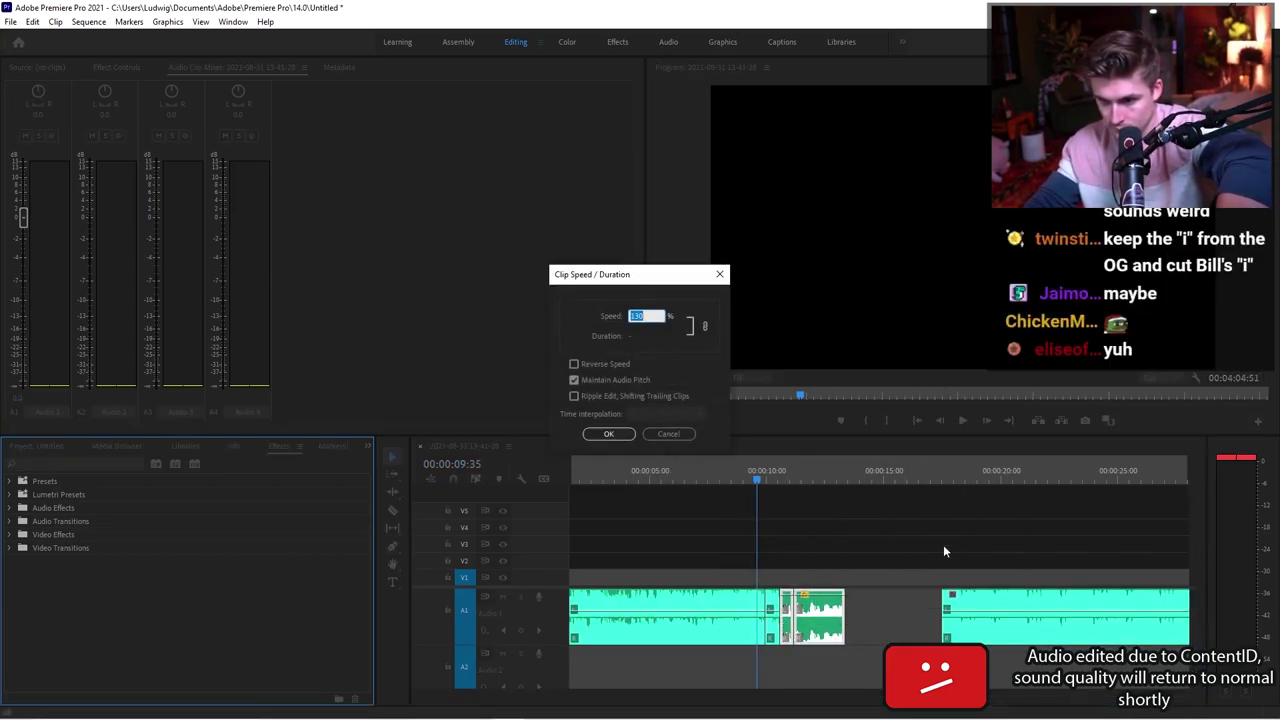
left_click(719, 275)
left_click(820, 565)
left_click_drag(826, 614, 849, 613)
Set the speed of both Bill Clinton pieces to 110%, with audio pitch maintained.
mouse_move(844, 529)
left_mouse_down()
mouse_move(790, 614)
mouse_move(790, 592)
left_mouse_up()
right_click(829, 612)
left_click(877, 443)
type("11")
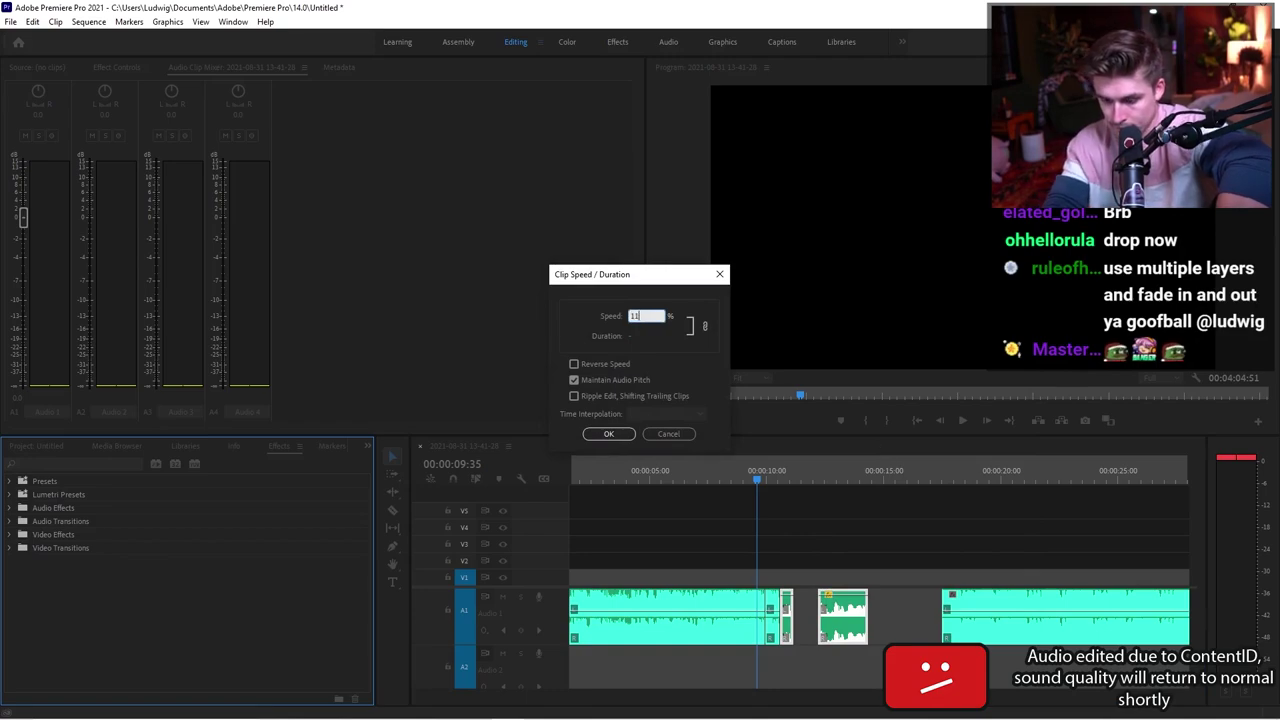
type("0")
key("Return")
Move the second Bill Clinton piece back against the first and close the gap before the following music.
left_click(1004, 520)
left_click_drag(861, 620, 841, 620)
left_click(927, 614)
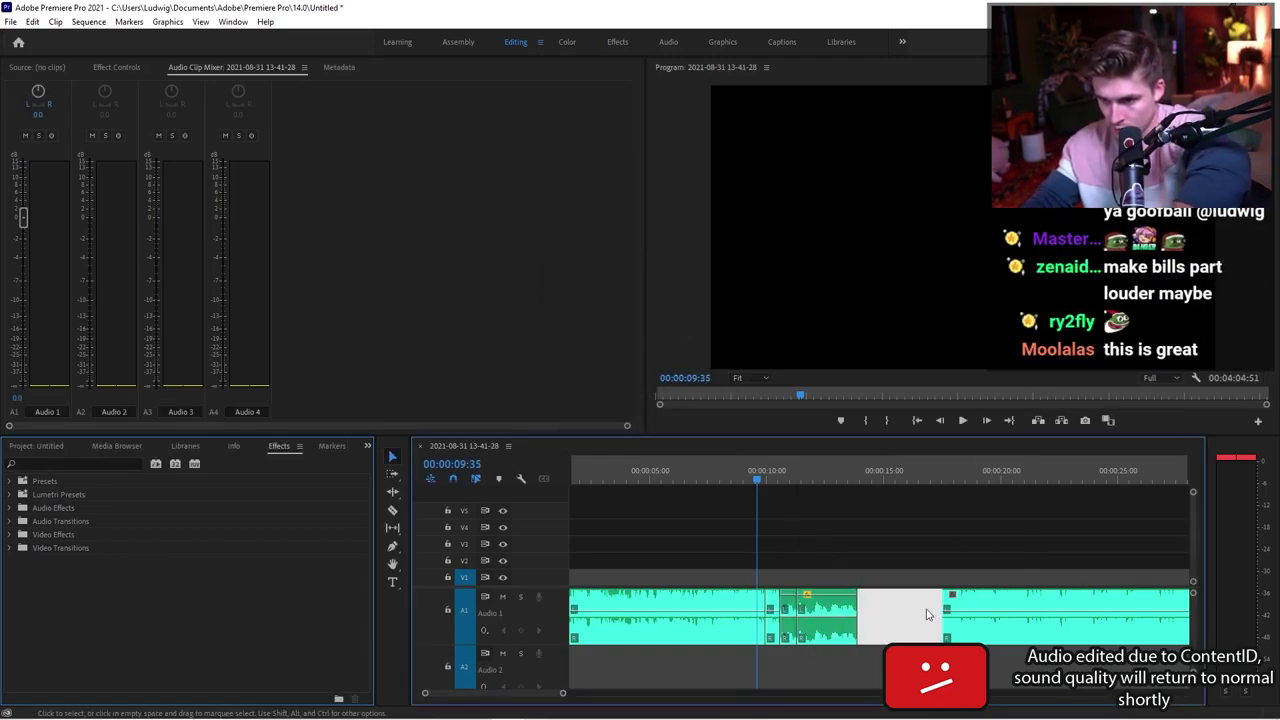
key("Delete")
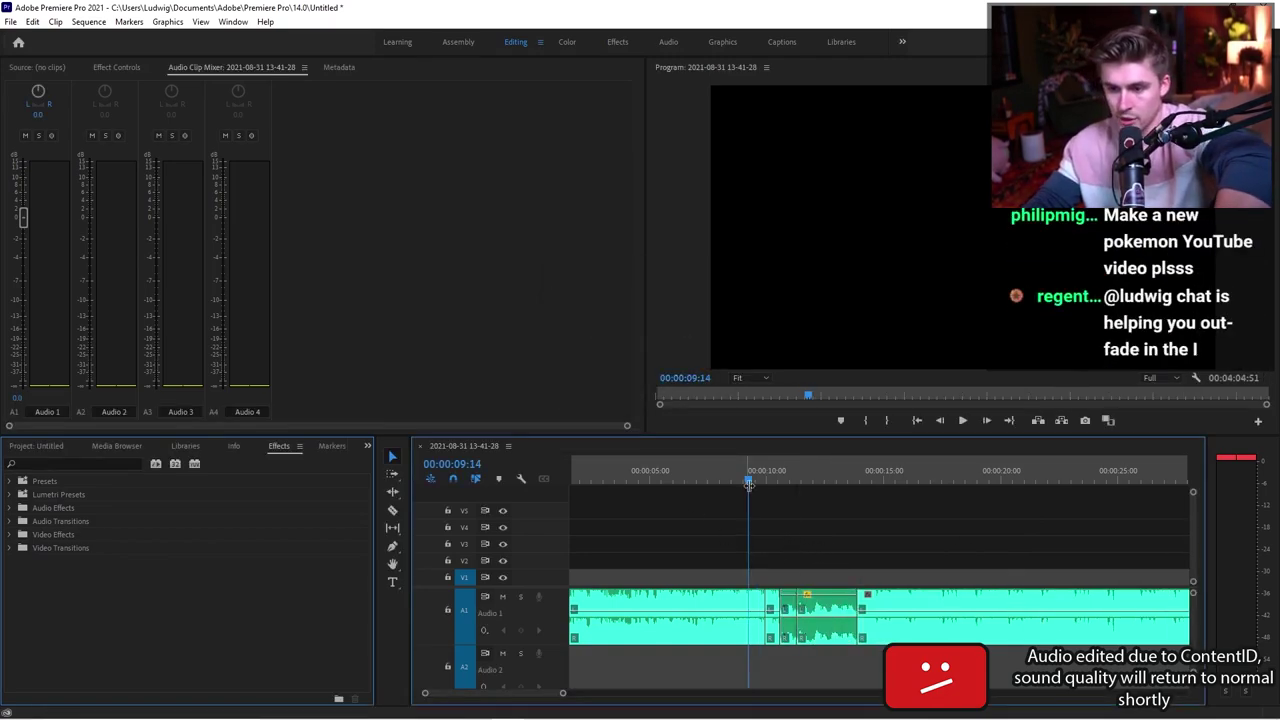
Copy the first Bill Clinton piece and place the copy on Audio 2 from about 00:00:09:30 to 00:00:10:35, ending where the voice pieces begin.
scroll(826, 615, "up", 3)
scroll(832, 616, "down", 2)
scroll(683, 603, "up", 2)
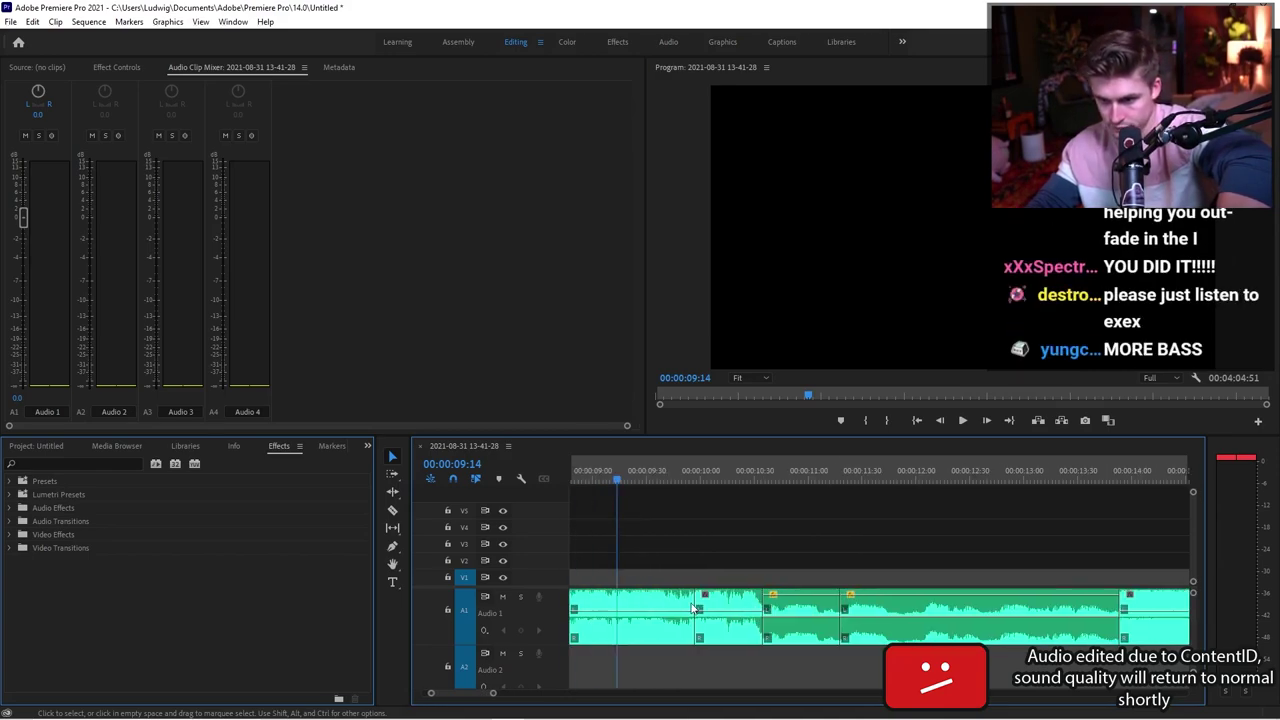
scroll(693, 608, "up", 1)
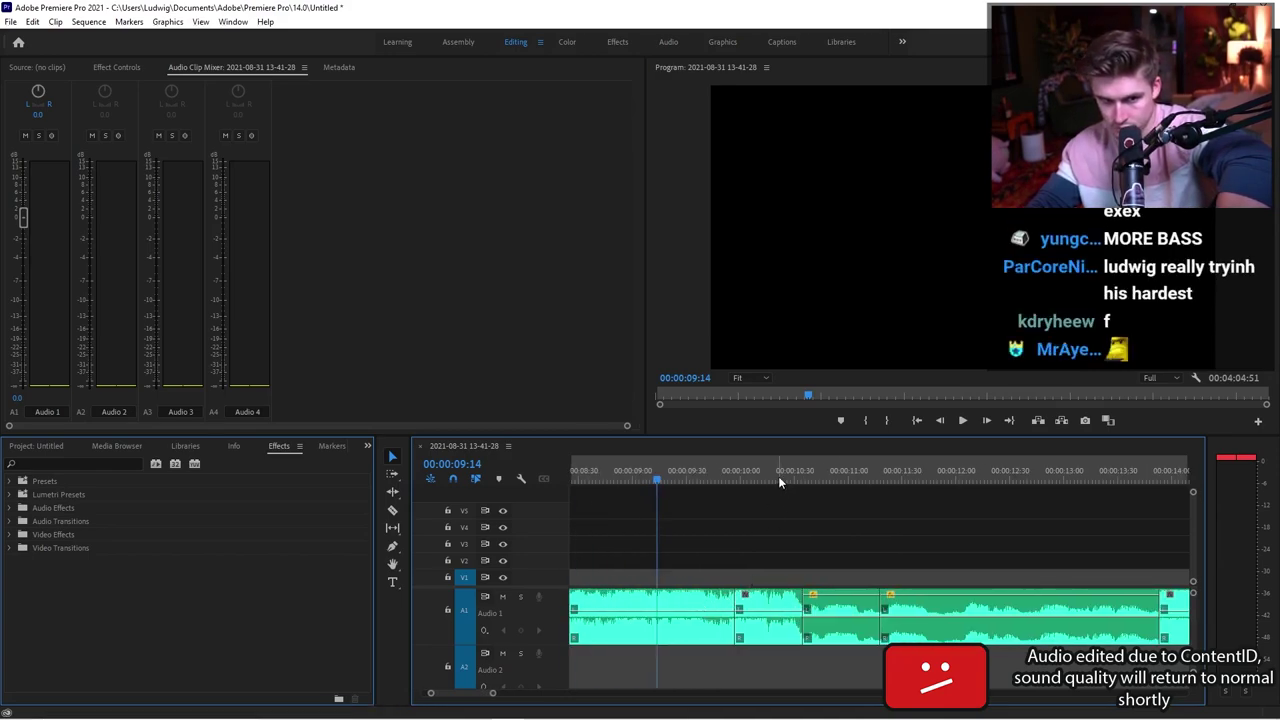
key("minus")
key("minus")
key("minus")
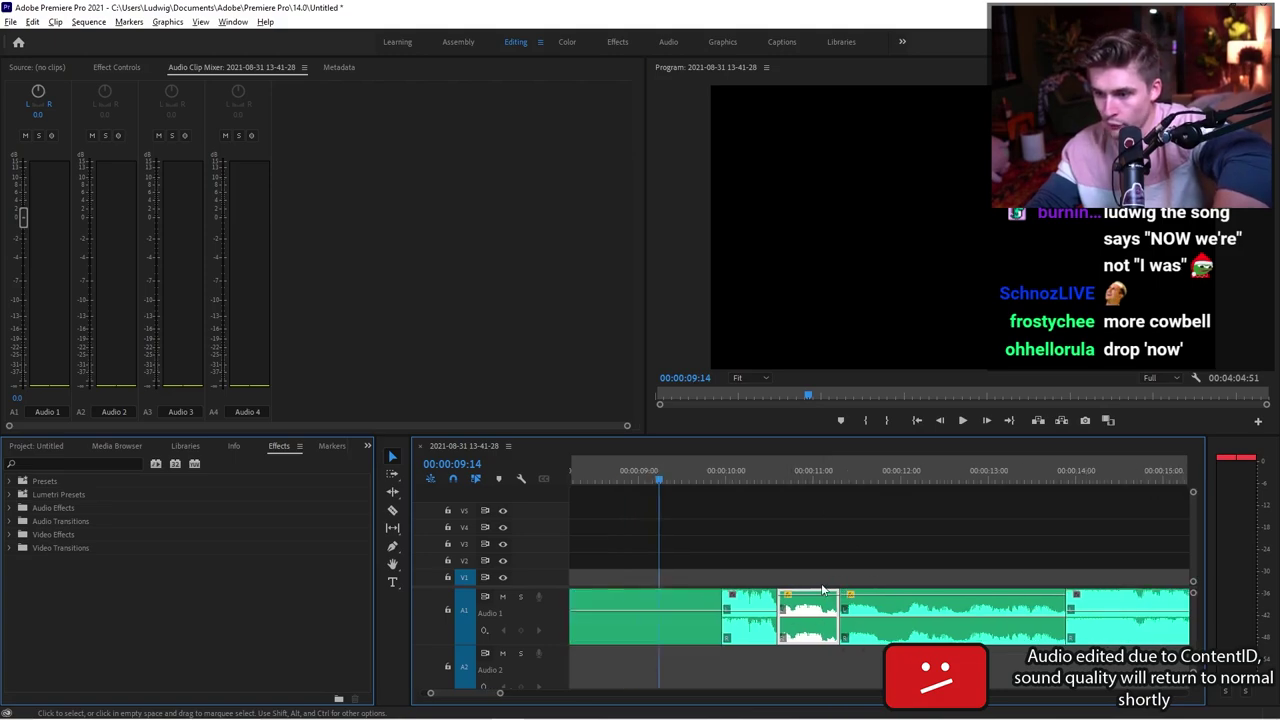
left_click(1167, 482)
key("ctrl+v")
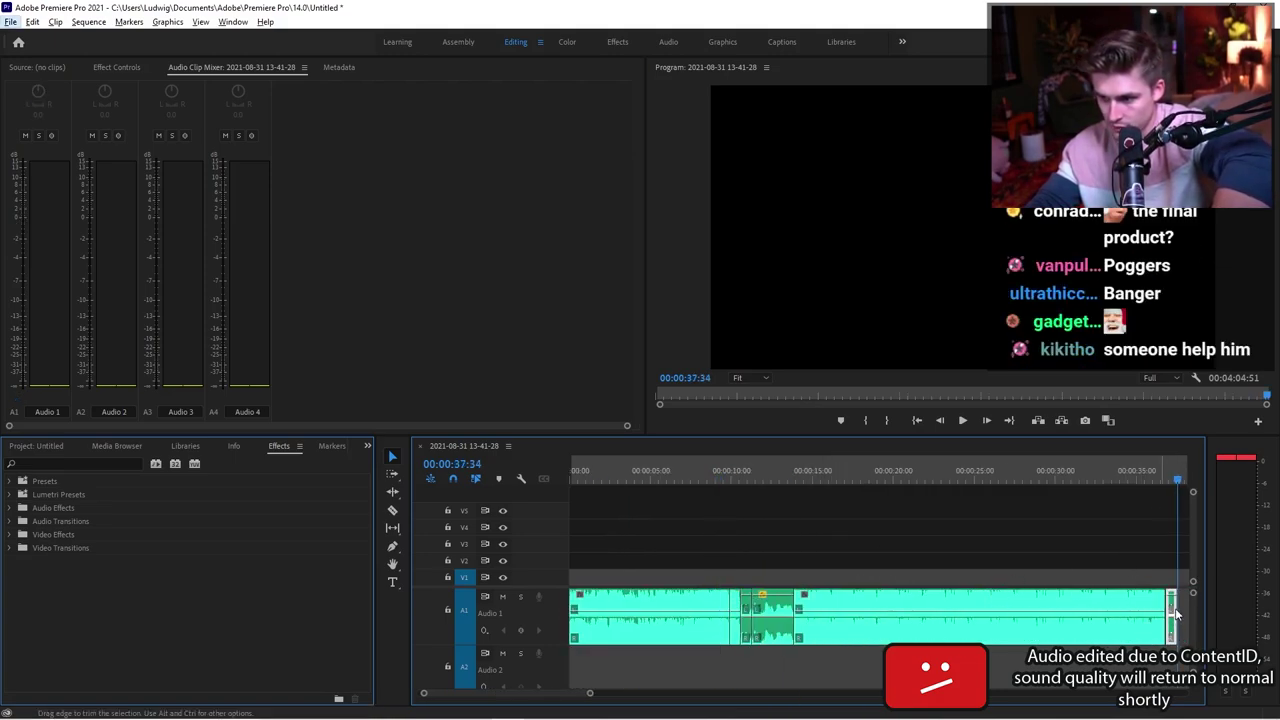
left_click_drag(1170, 612, 742, 668)
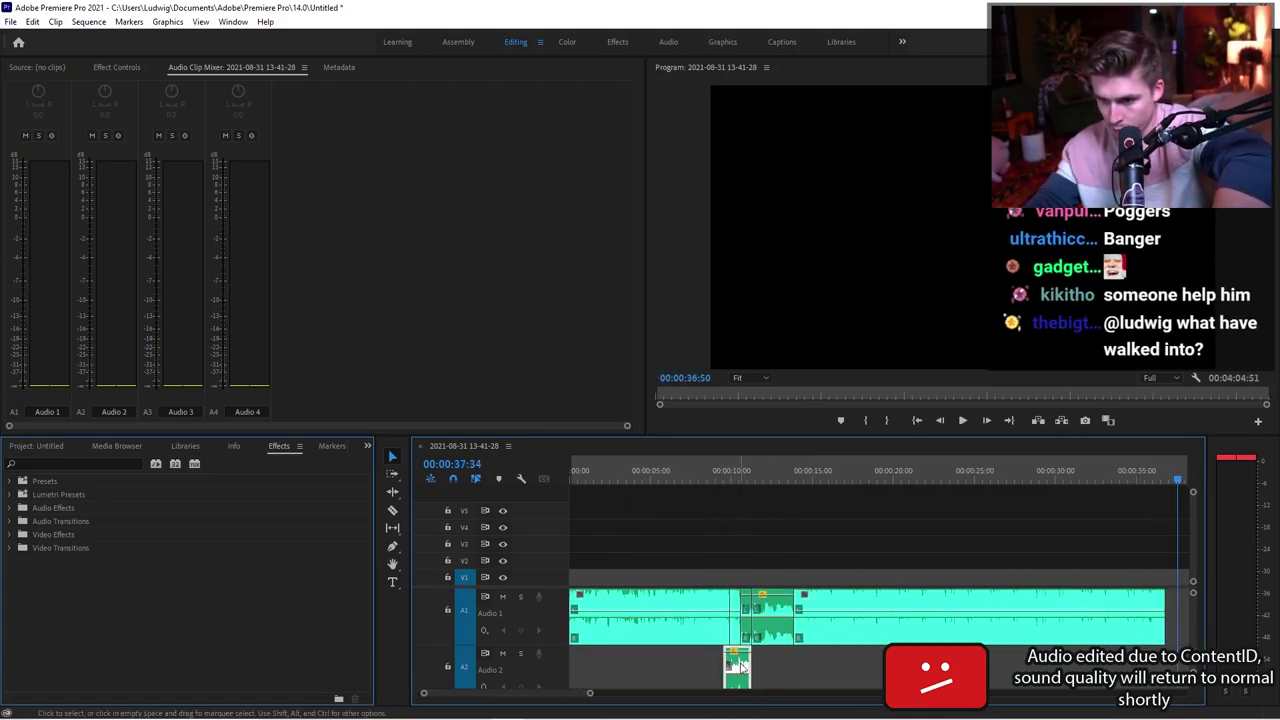
scroll(757, 660, "up", 3)
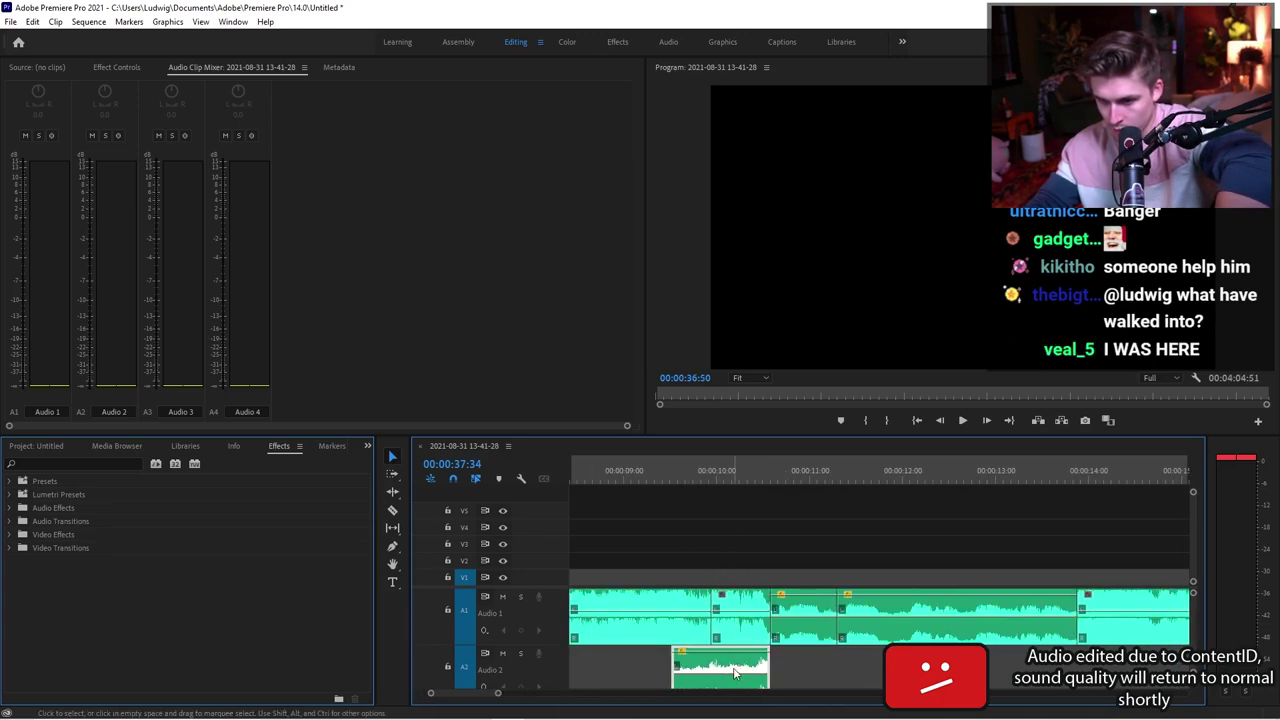
Play the transition from about 00:00:09:50 through both Bill Clinton pieces to the start of the following music.
left_click(703, 482)
key("space")
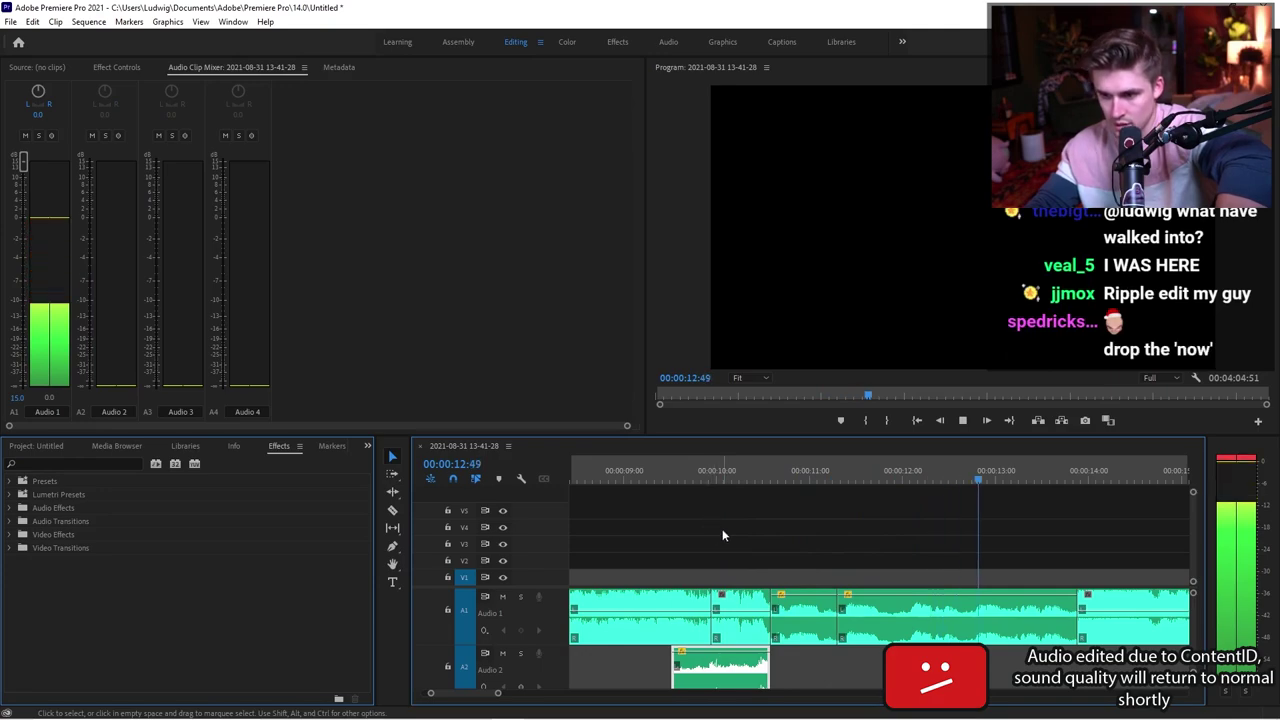
key("space")
scroll(725, 550, "down", 5)
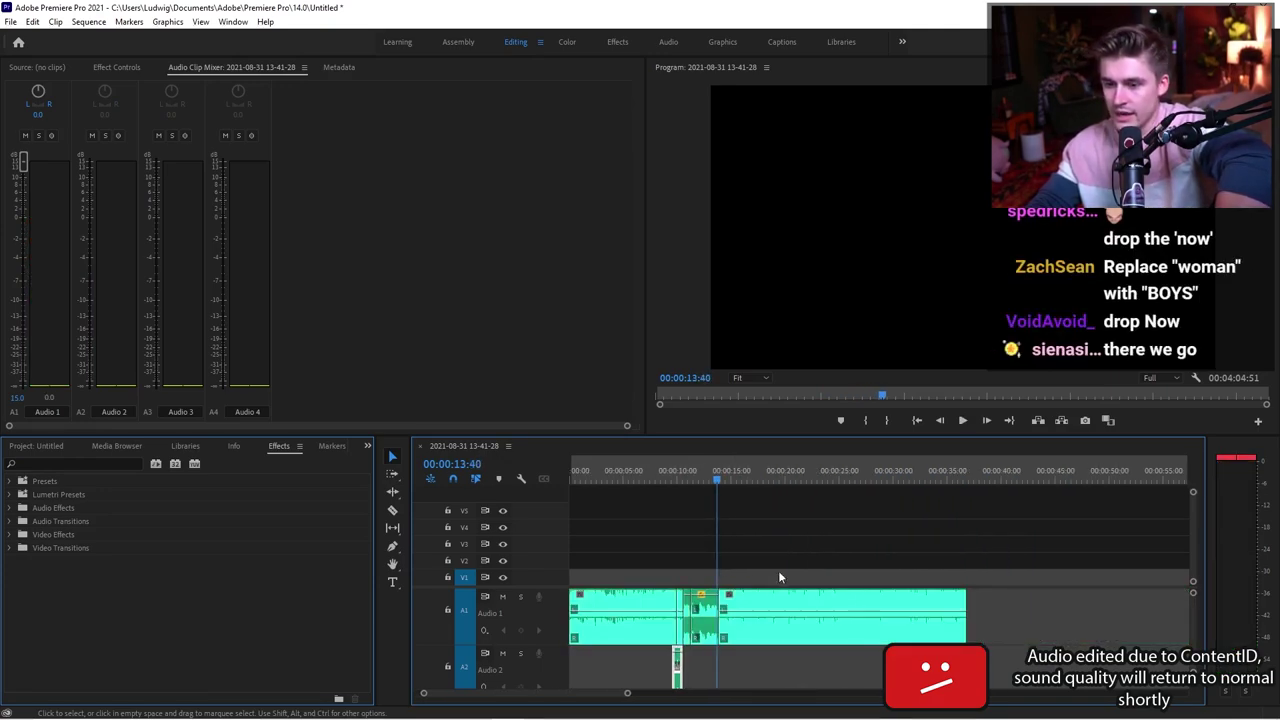
Play the remix from about 00:00:06:40 to 00:00:35:29, with the timeline maximized, to review the cut and the following music.
left_click(641, 482)
key("space")
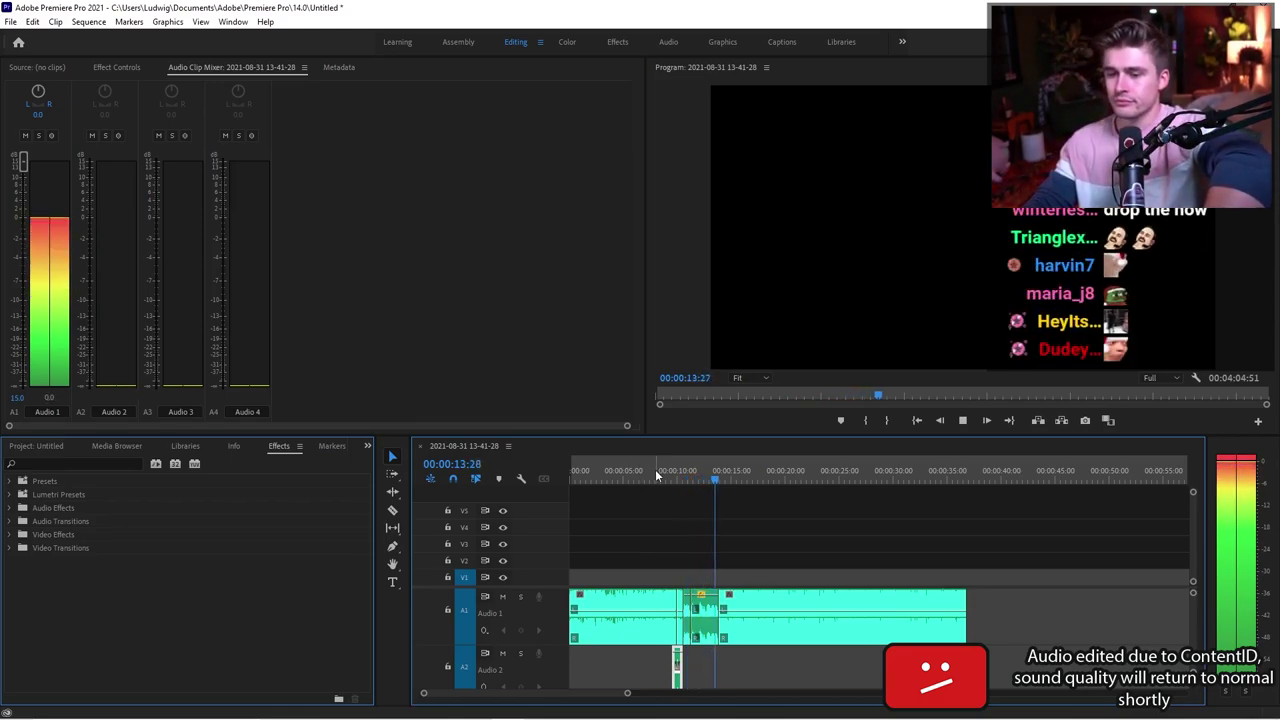
key("grave")
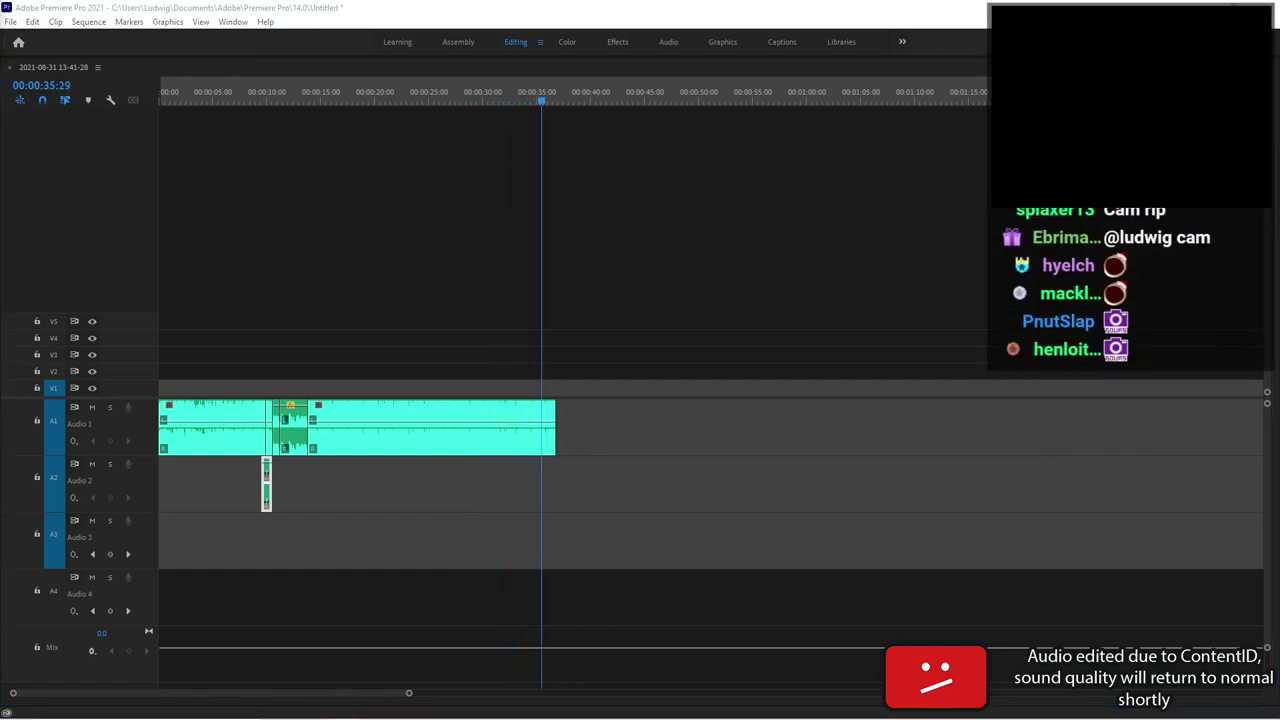
key("space")
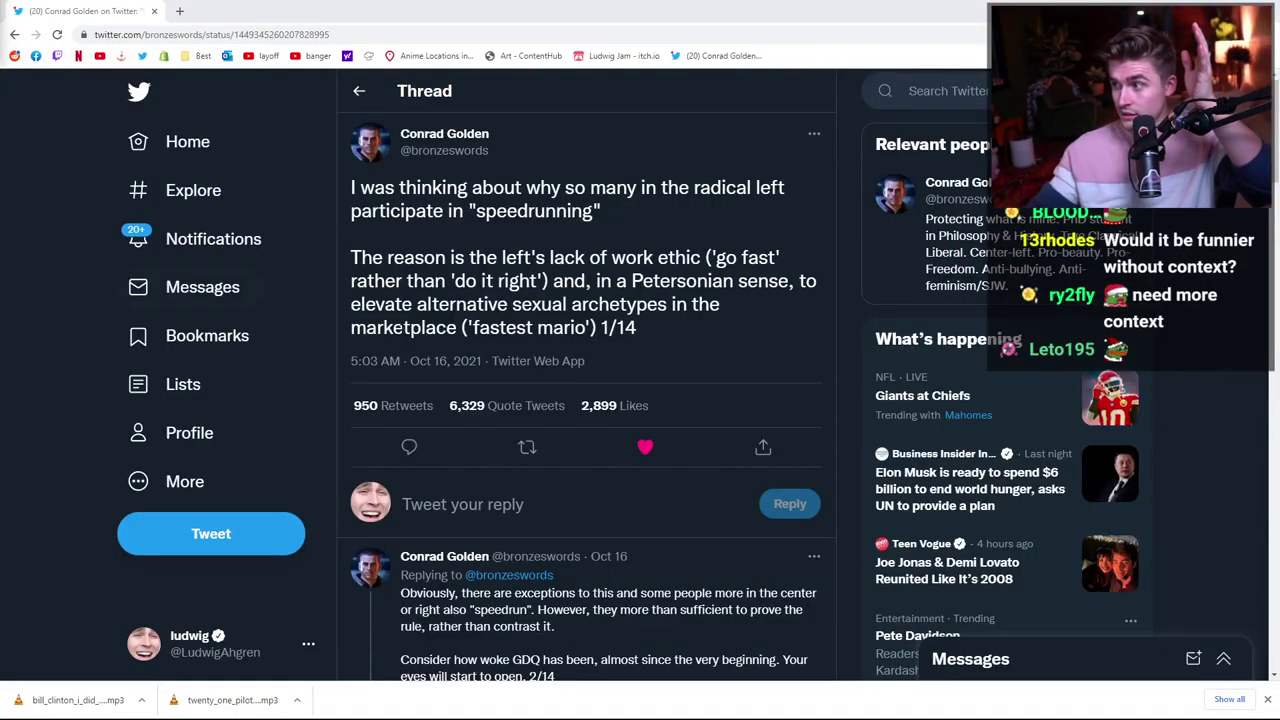
Switch to the web browser and dismiss the bar of downloaded audio files beneath the Twitter thread.
left_click(1267, 699)
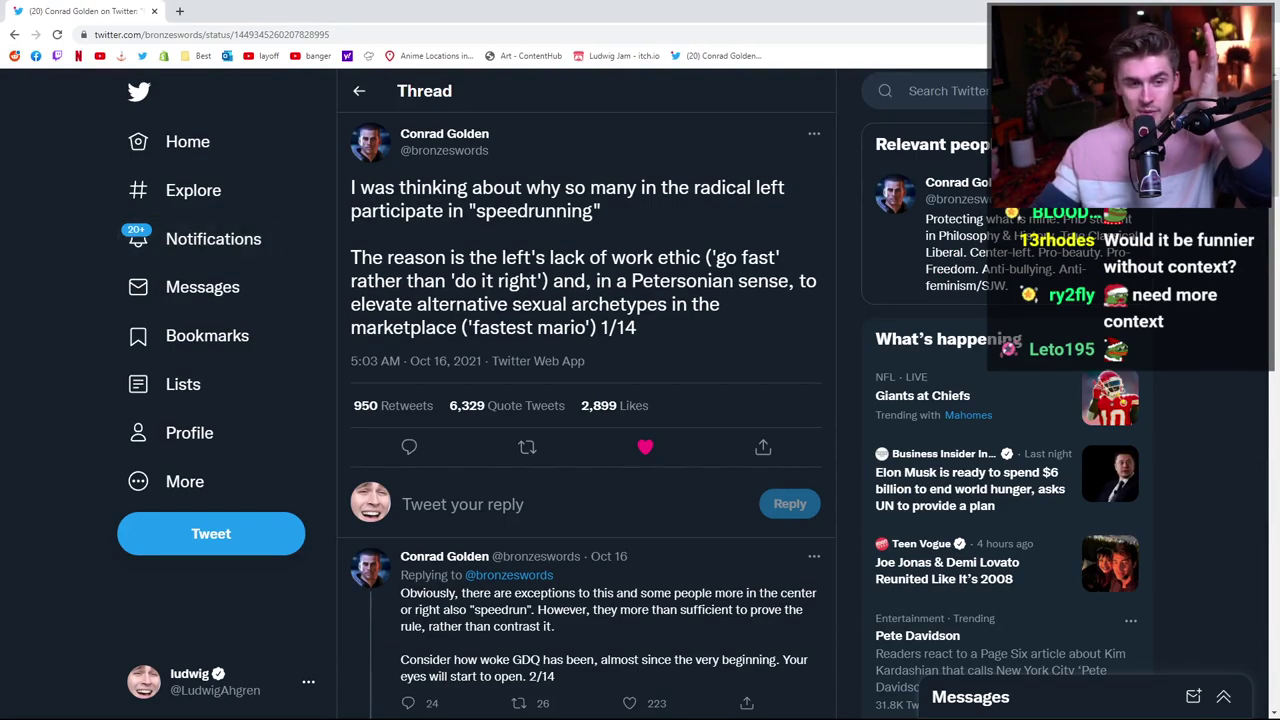